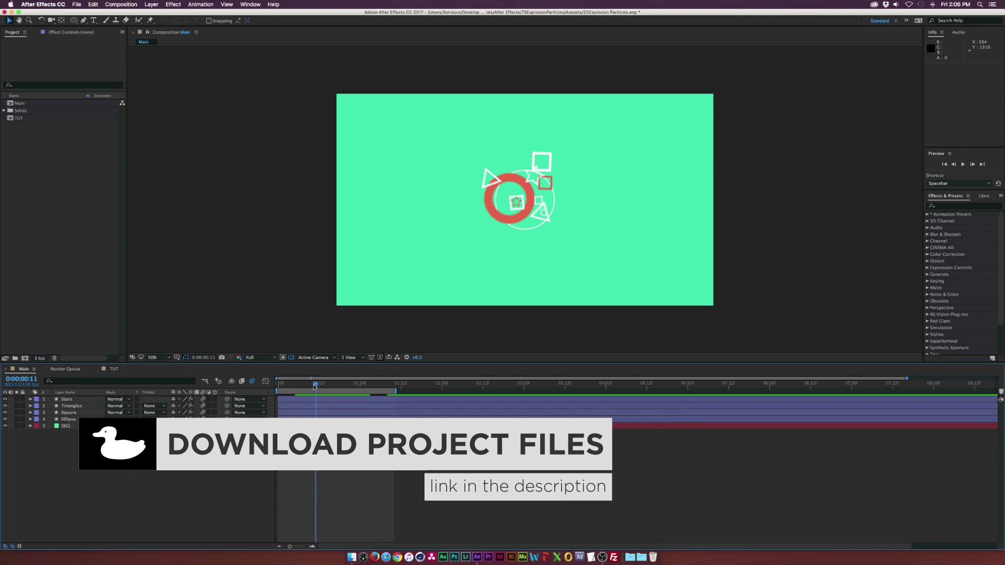
Scrub through the finished particle explosion in the Main composition
drag(315, 384, 329, 402)
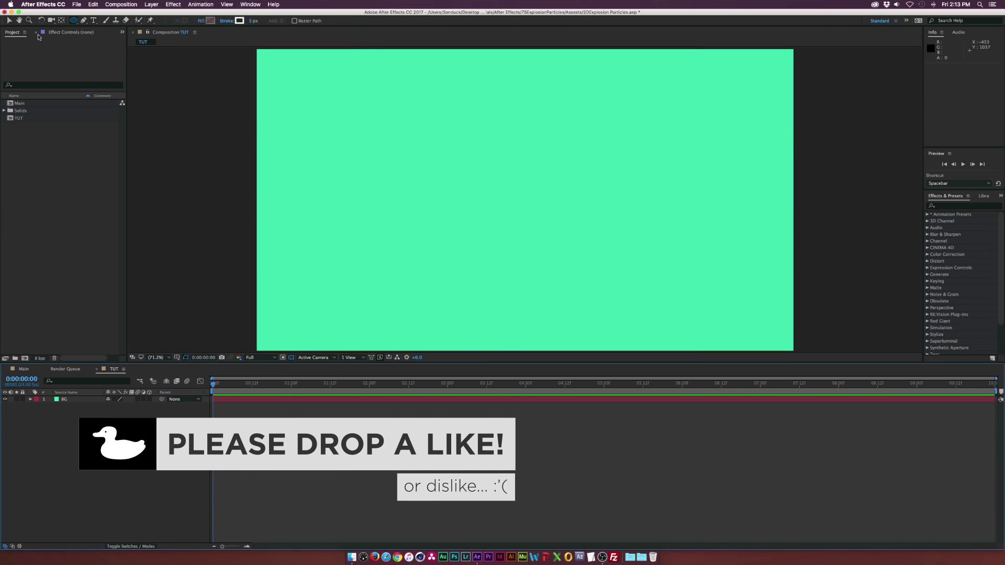
Choose the Ellipse tool and turn on the title/action safe overlay in the TUT composition
click(8, 21)
drag(74, 20, 102, 40)
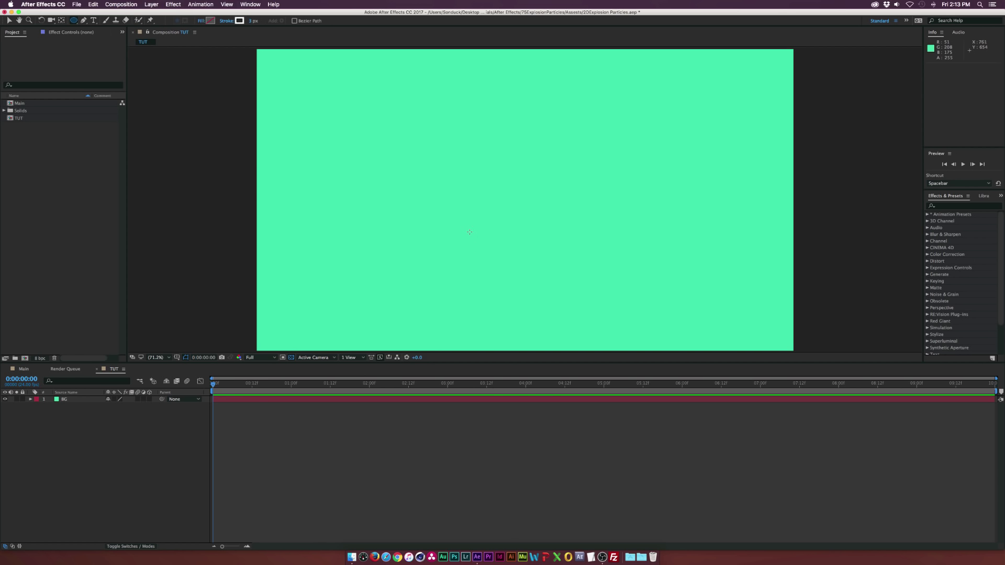
key(apostrophe)
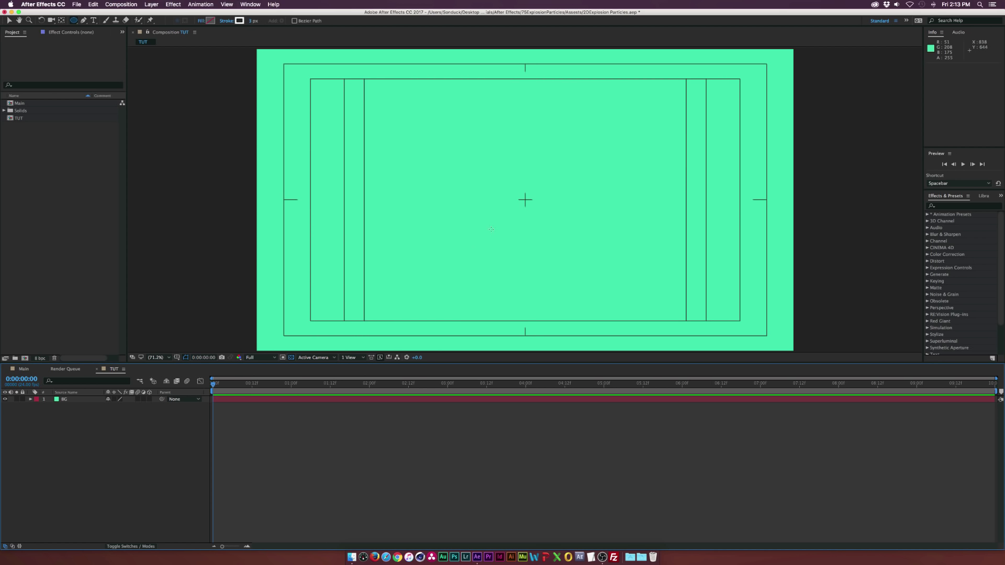
click(178, 358)
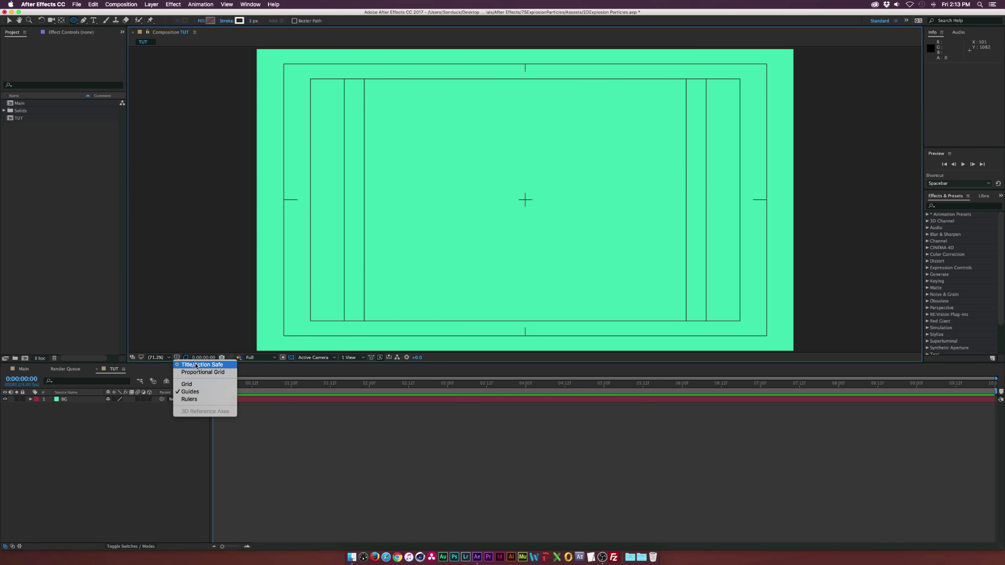
click(90, 283)
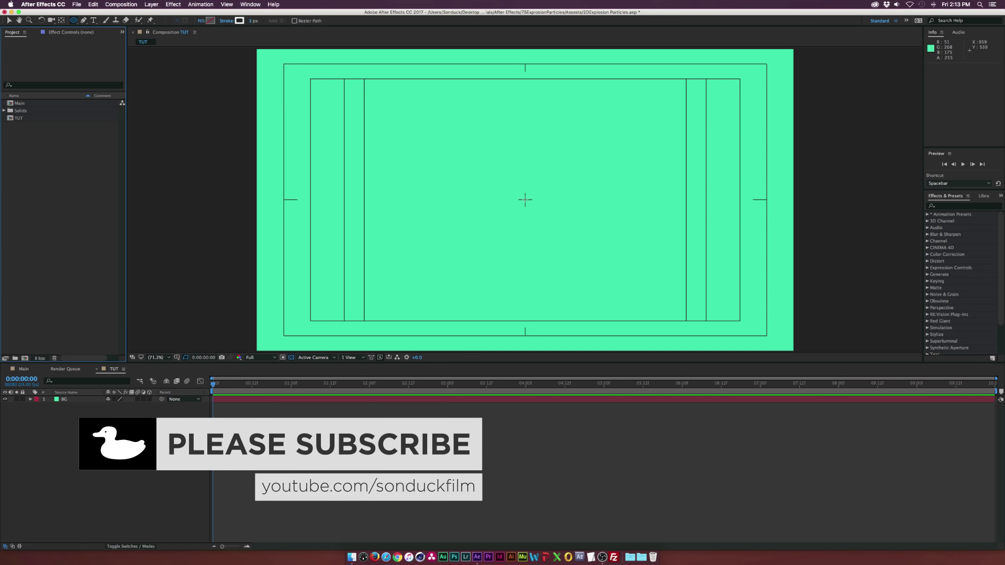
Draw a circle from the composition's centre, about a third of the frame height, and give it a 36 px white stroke
click(525, 199)
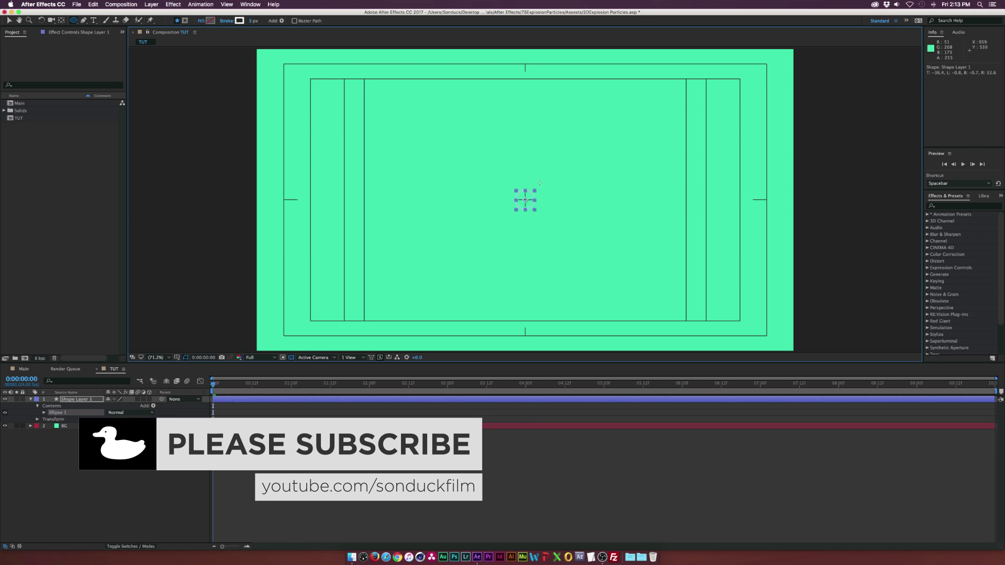
drag(540, 183, 578, 152)
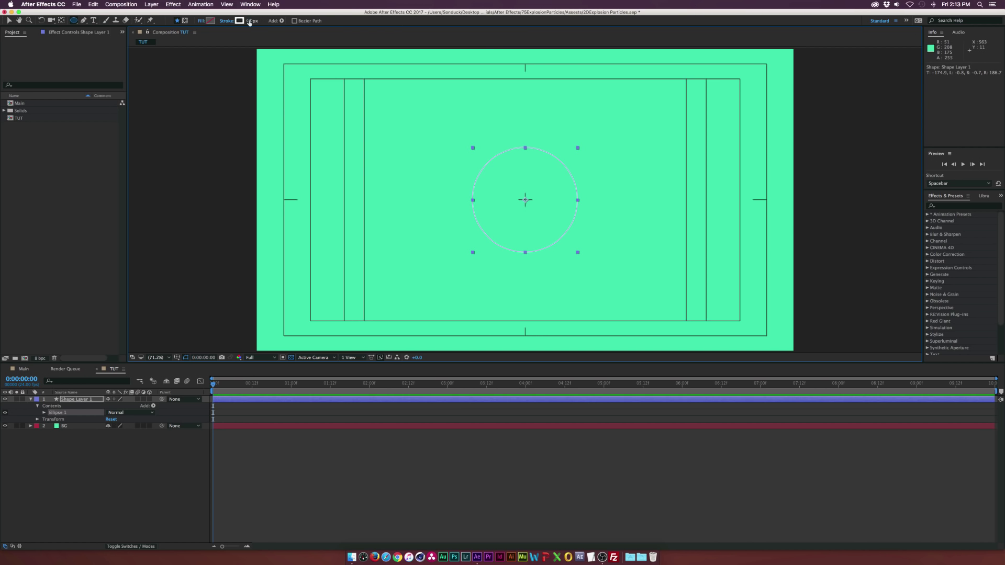
drag(249, 22, 264, 22)
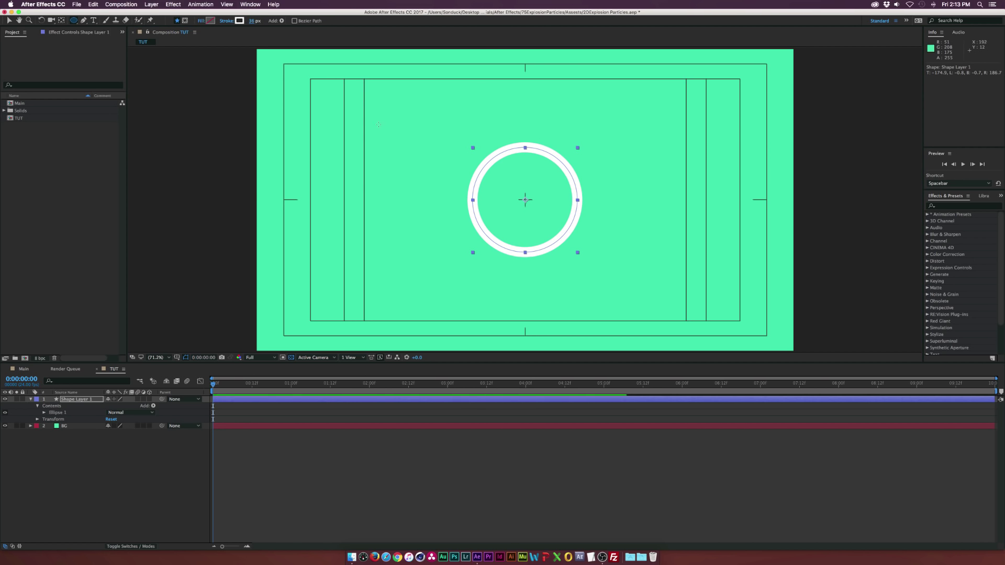
click(9, 20)
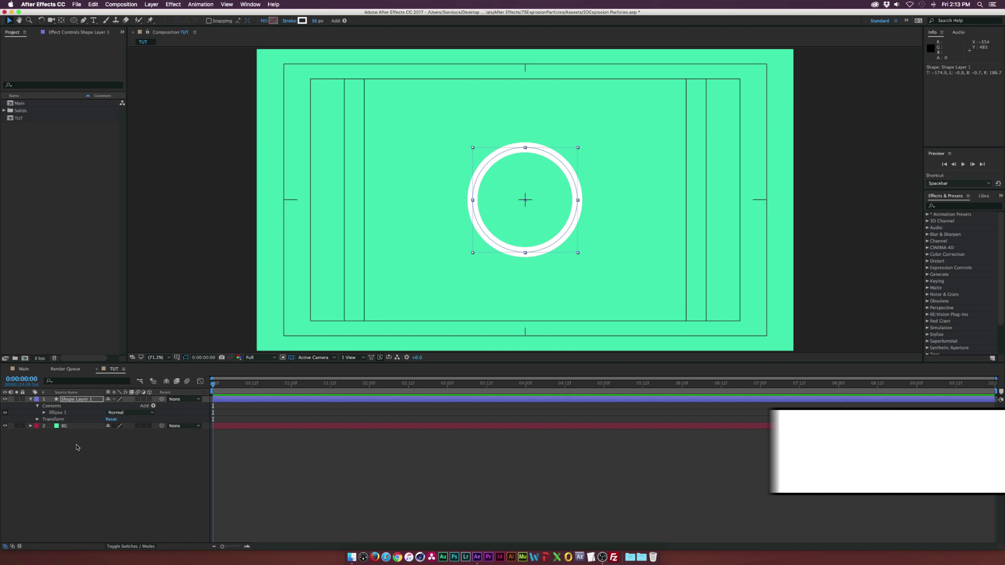
Animate the Ellipse 1 group's scale from 0% at 0:00:00:00 to 100% at 0:00:00:13, with Easy Ease on the keyframes
click(45, 413)
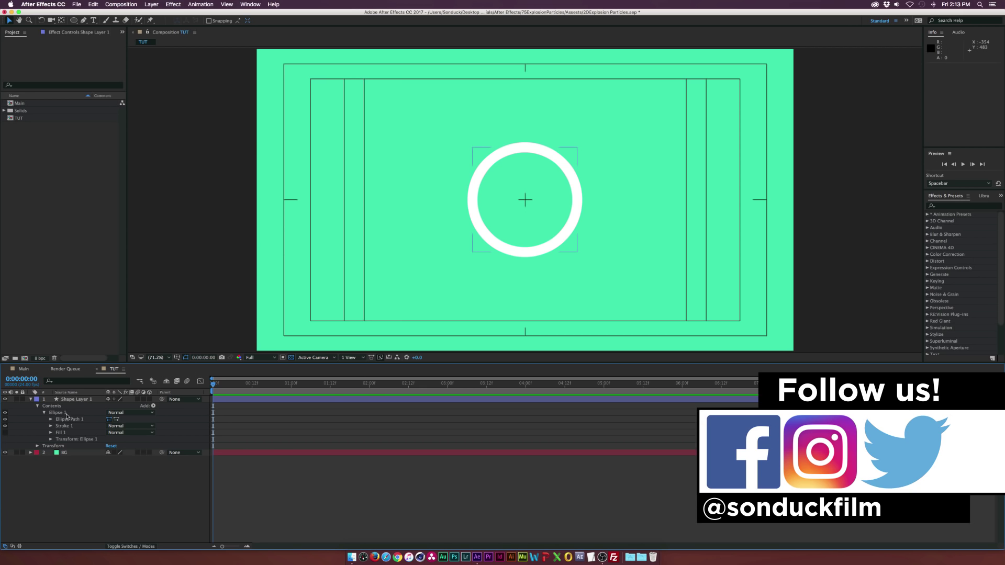
click(51, 440)
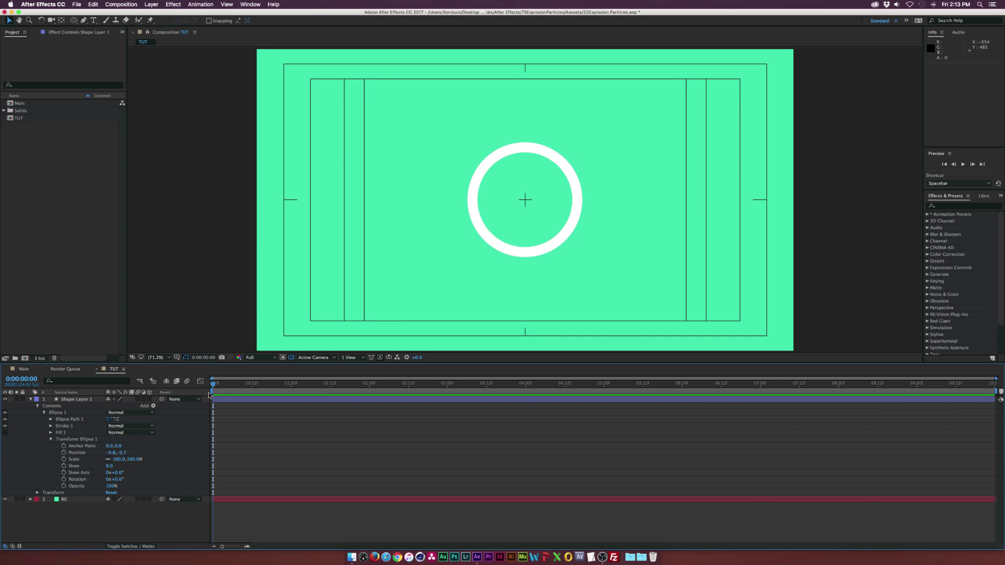
drag(215, 387, 212, 385)
click(64, 460)
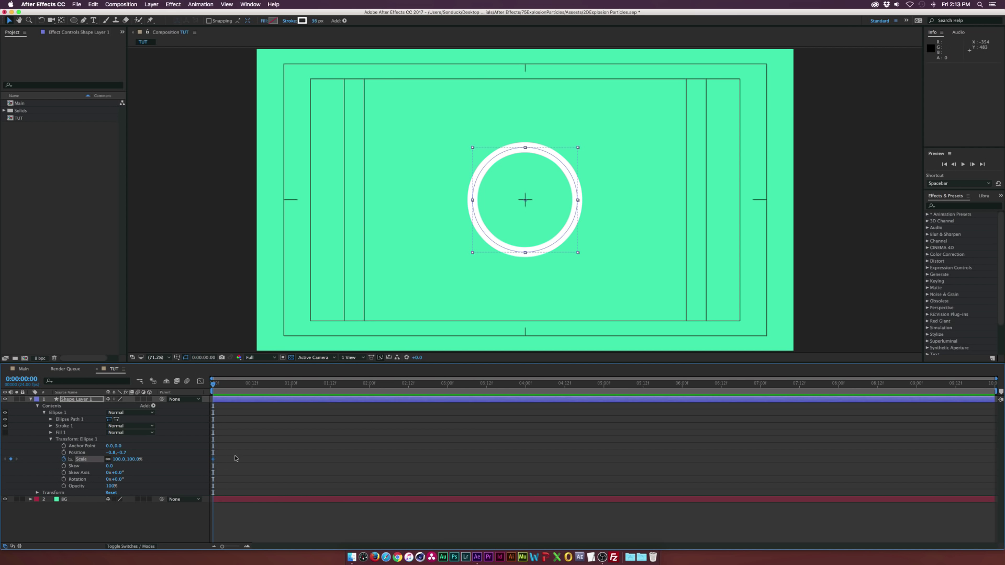
drag(213, 459, 255, 459)
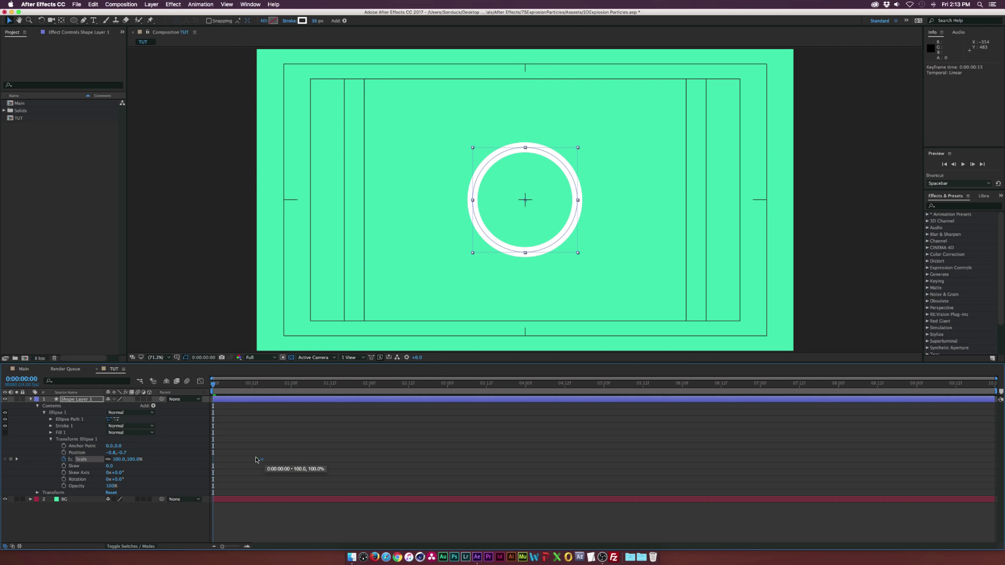
click(118, 458)
text(0)
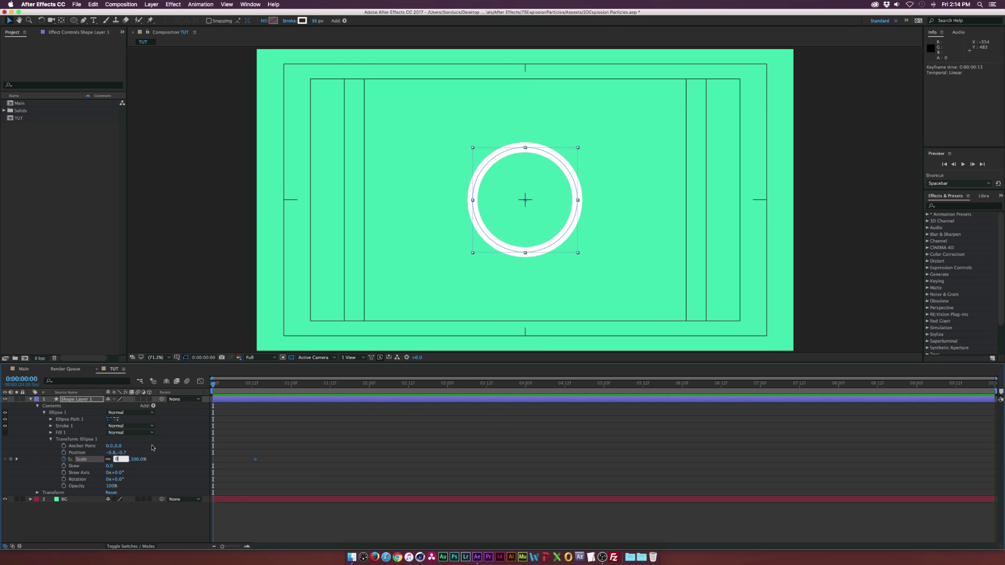
key(Return)
drag(213, 391, 255, 386)
click(255, 458)
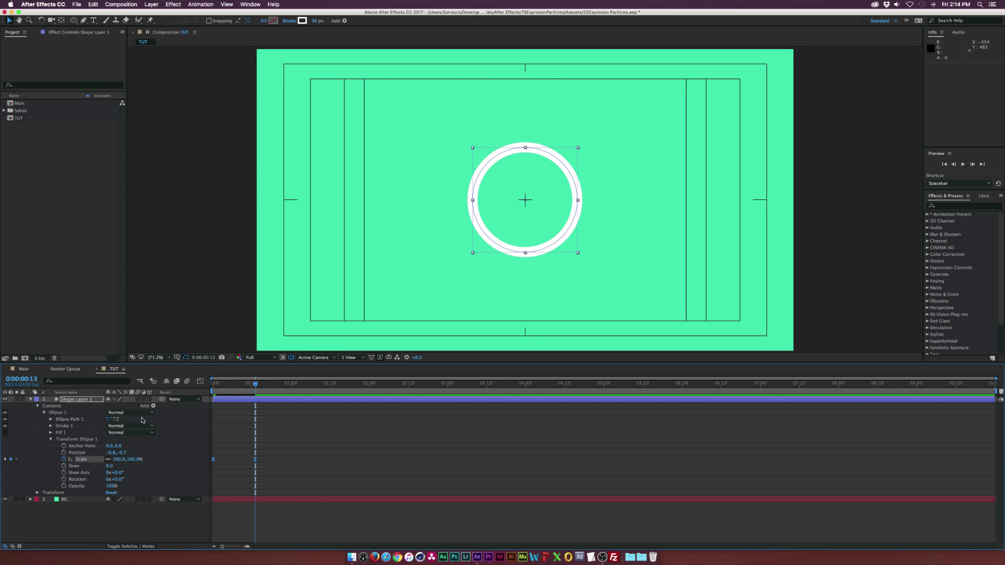
Keyframe the circle's stroke width from 36 at 0:00:00:08 down to 0 at 0:00:00:13
click(50, 426)
drag(255, 384, 239, 385)
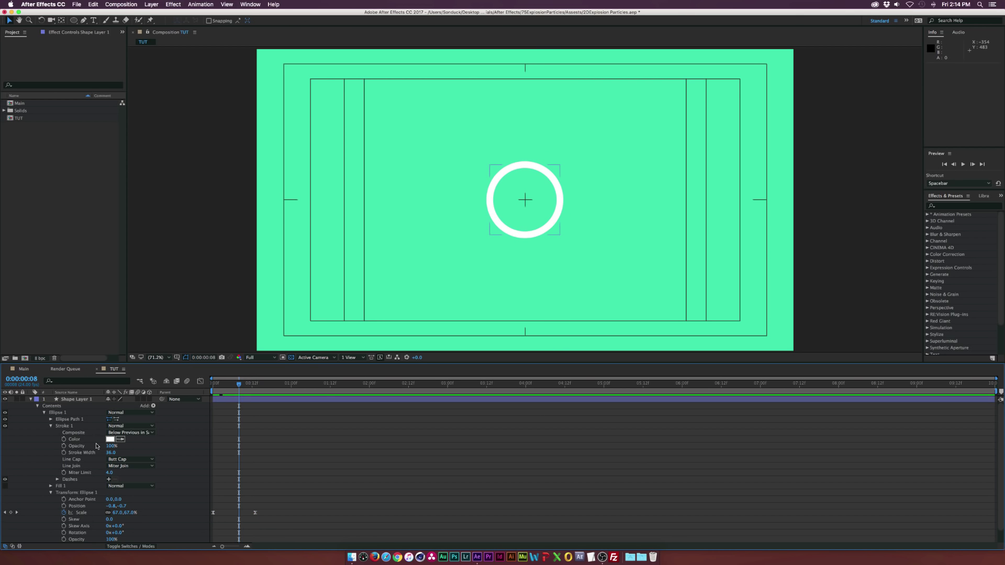
click(64, 452)
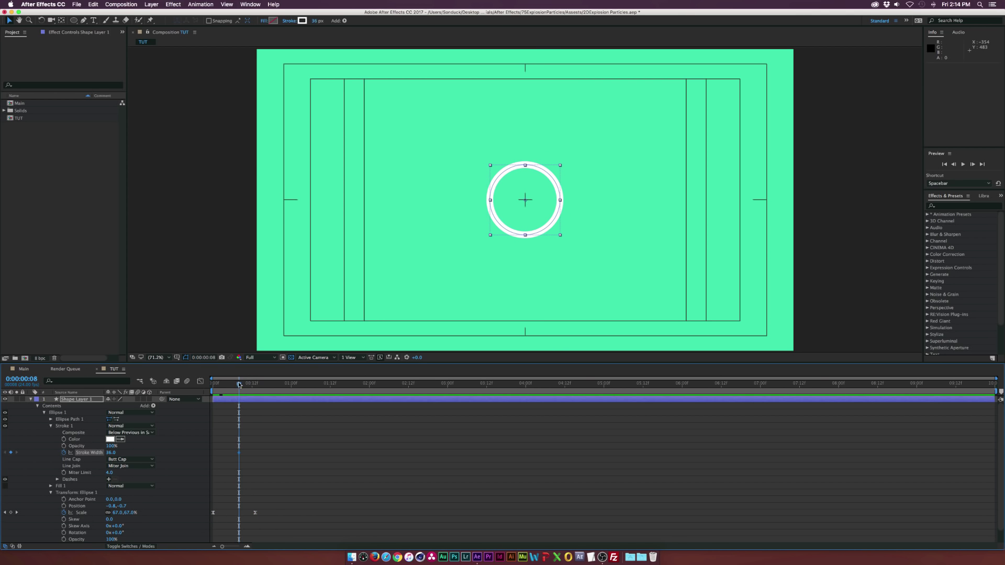
drag(239, 384, 255, 385)
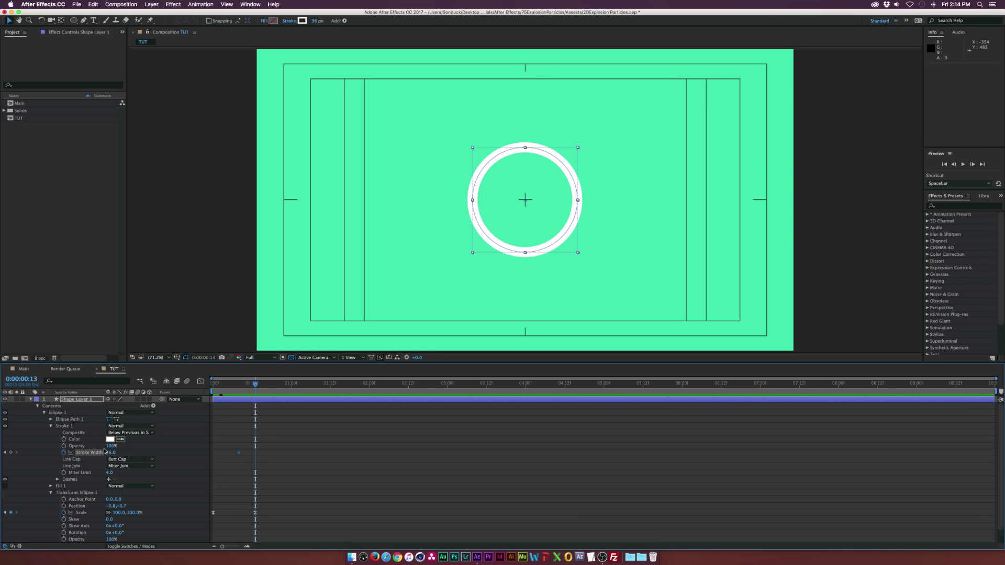
click(108, 452)
text(0)
key(Return)
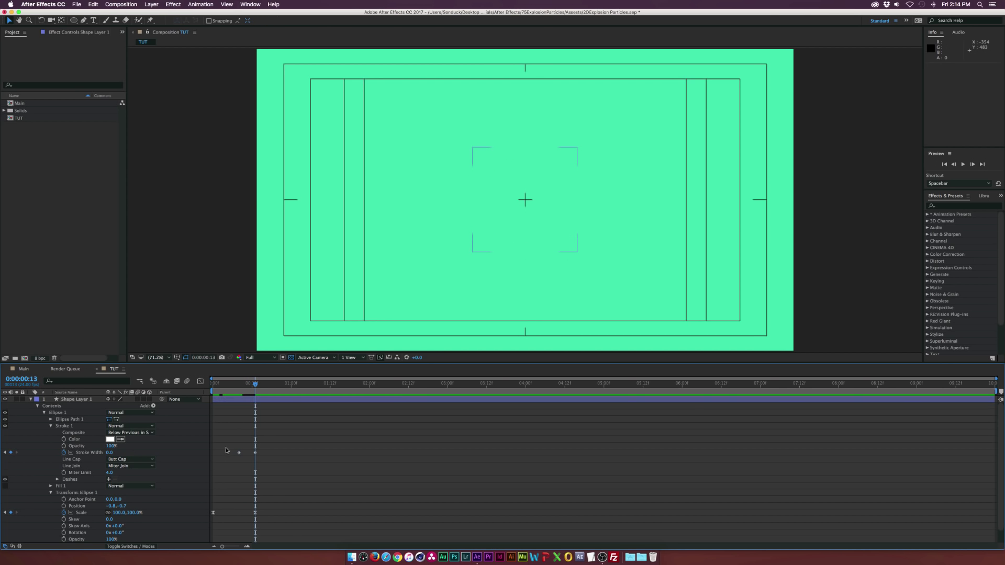
Shift both stroke width keyframes and the ending scale keyframe five frames later, so the stroke starts thinning at 0:00:00:13
drag(229, 448, 255, 521)
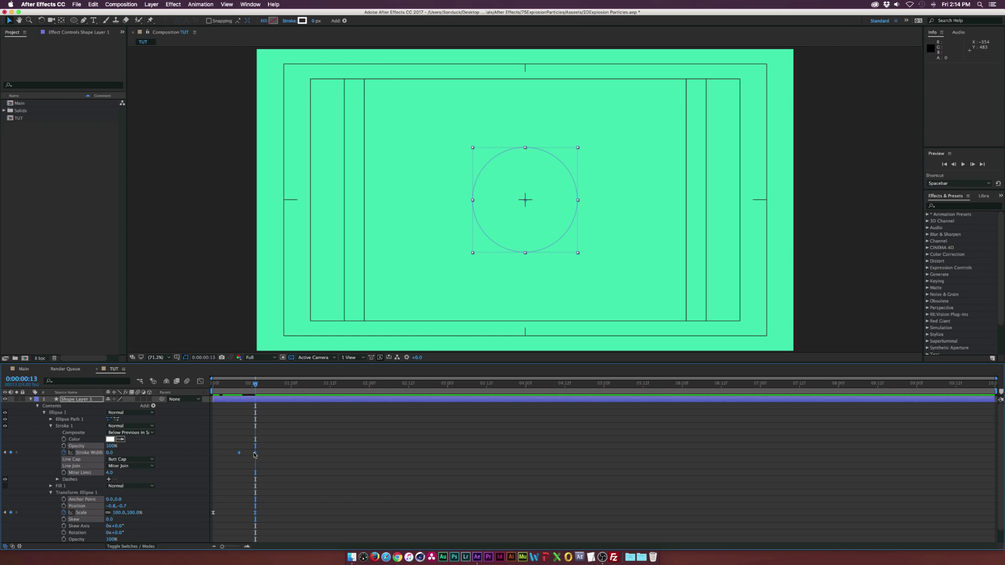
drag(254, 454, 271, 454)
click(285, 436)
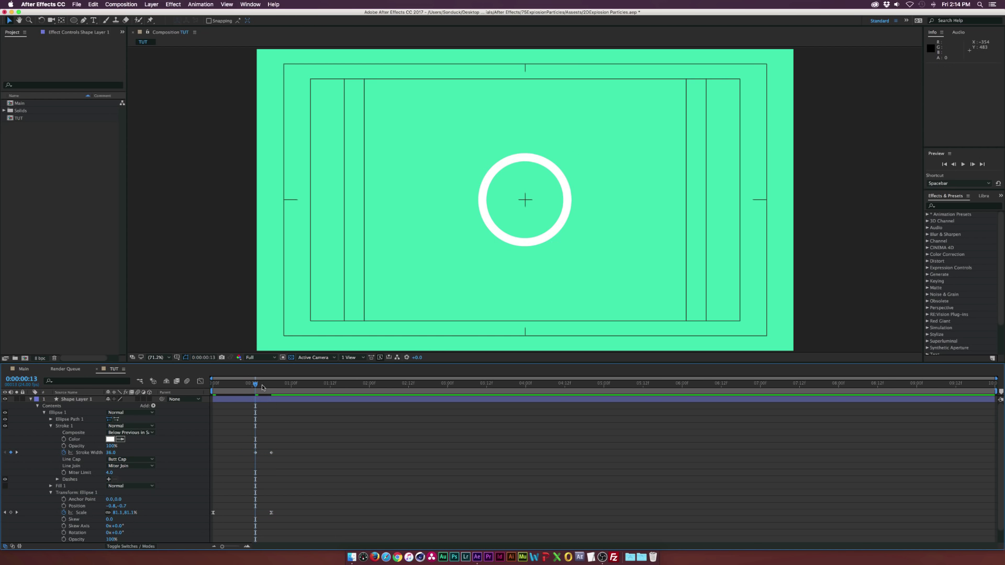
Apply Easy Ease to both stroke width keyframes and scrub through the circle's animation
mouse_move(261, 385)
mouse_down()
mouse_move(222, 384)
mouse_move(287, 385)
mouse_move(223, 385)
mouse_move(273, 386)
mouse_move(262, 385)
mouse_up()
scroll(251, 419, down, 1)
drag(233, 440, 294, 460)
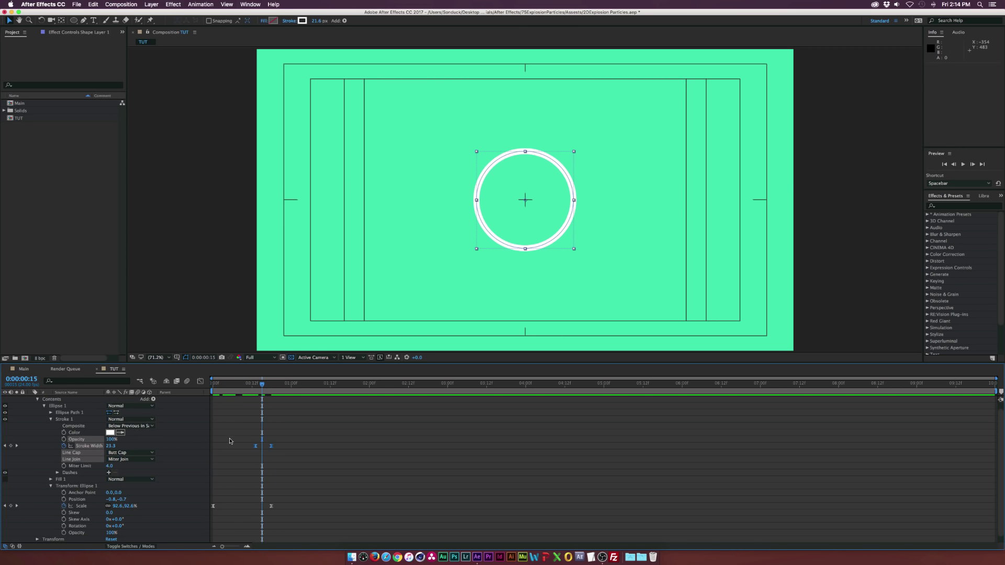
key(F9)
scroll(241, 438, up, 1)
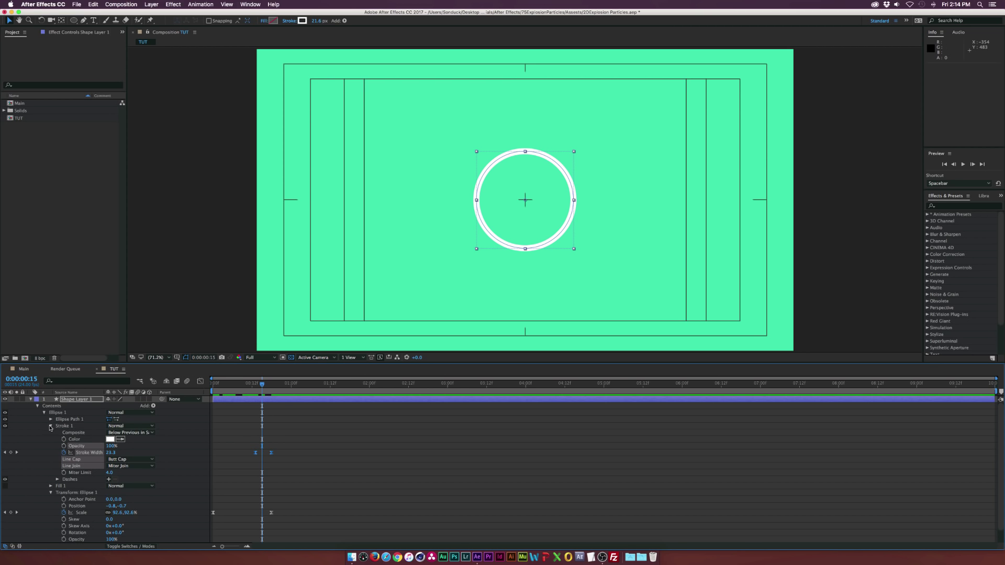
click(50, 426)
mouse_move(240, 390)
mouse_down()
mouse_move(203, 387)
mouse_move(268, 391)
mouse_up()
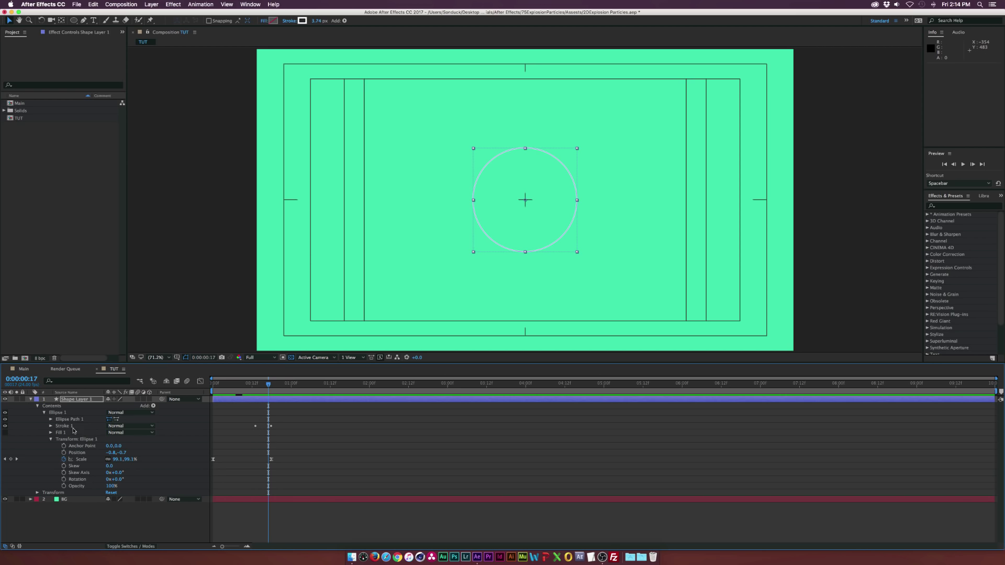
Rename the shape layer as Ellipse
click(74, 400)
key(Return)
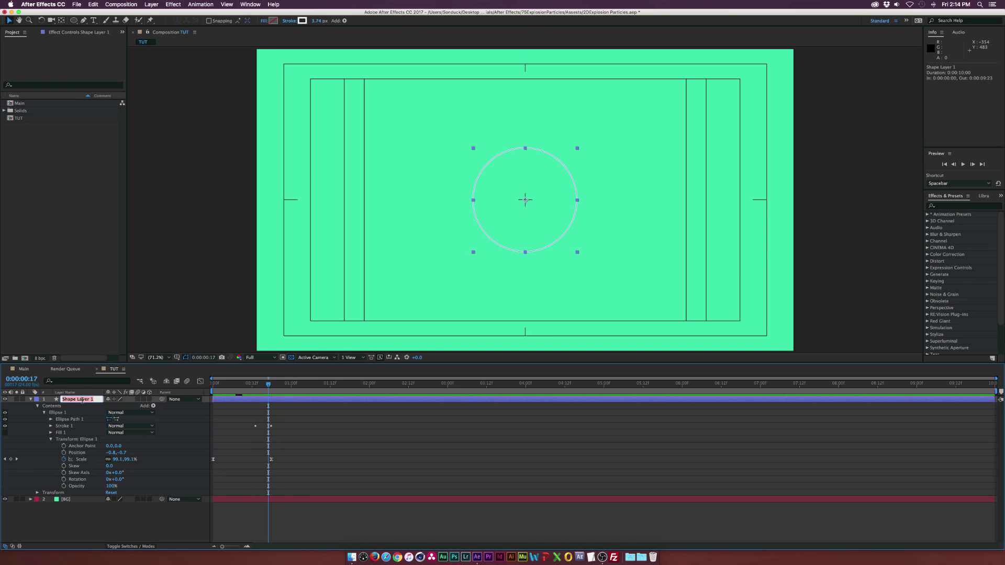
text(Ellipse)
key(Return)
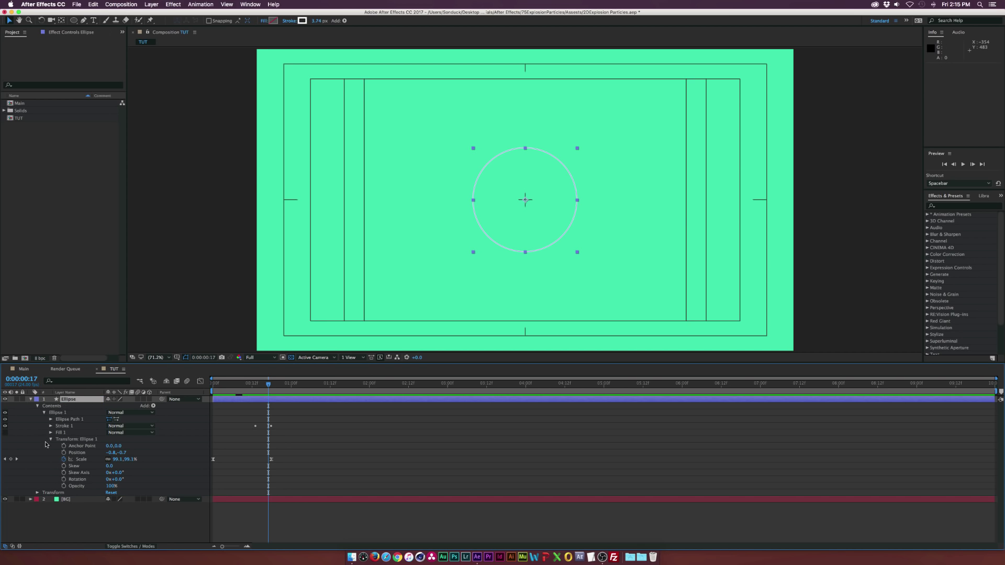
Duplicate the Ellipse 1 group inside the layer and set the copy's transform position to -144.8, 79.3
click(58, 413)
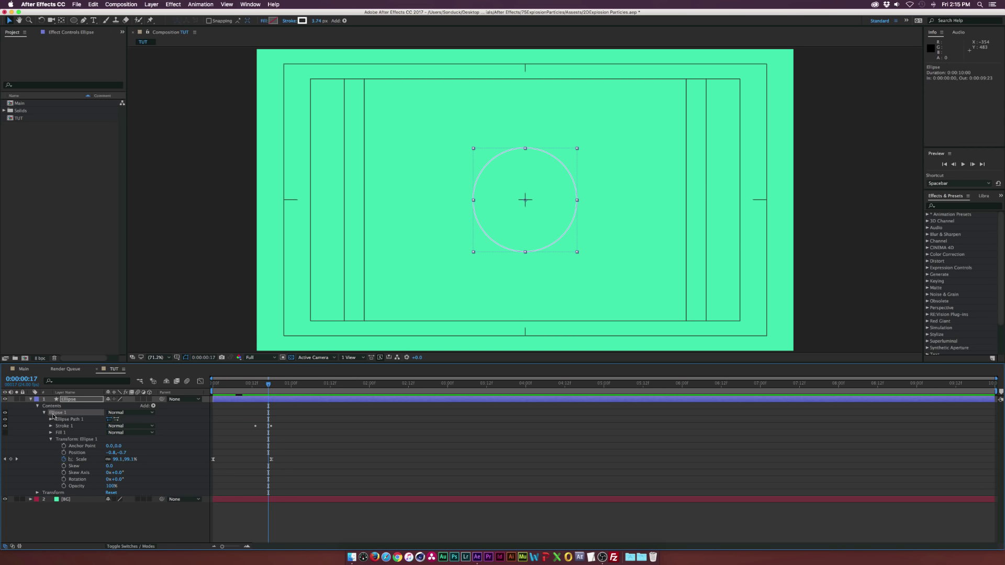
click(93, 4)
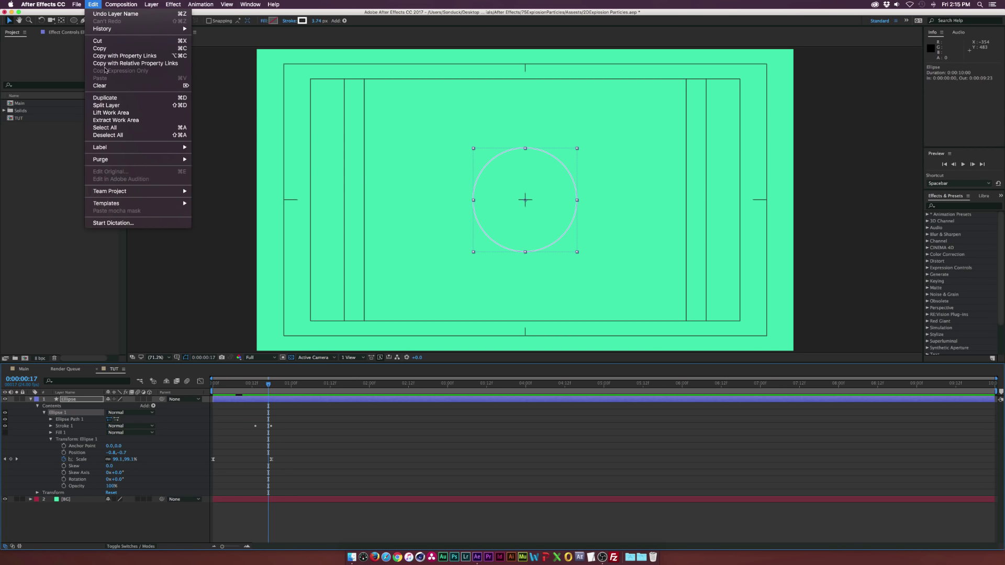
click(105, 98)
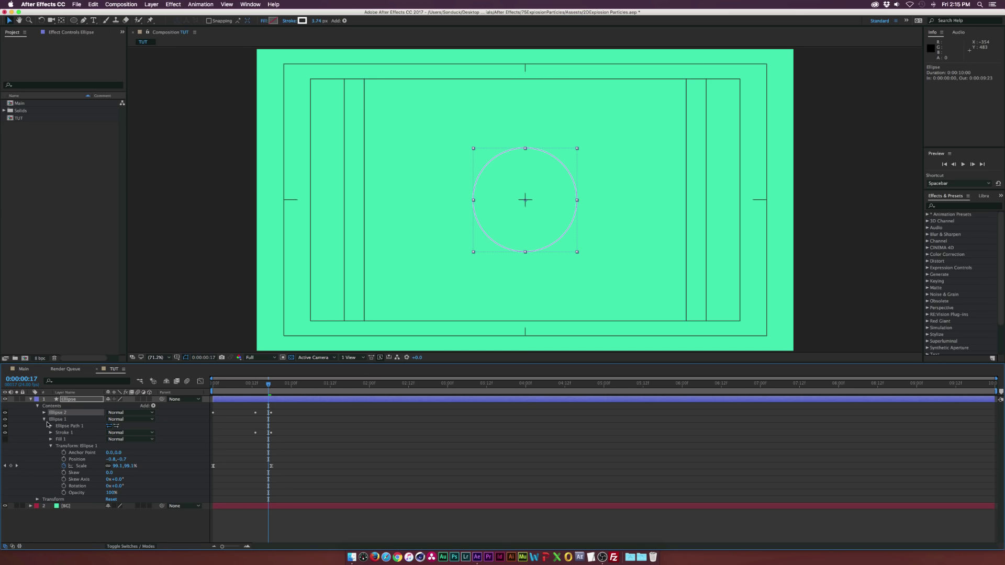
click(44, 413)
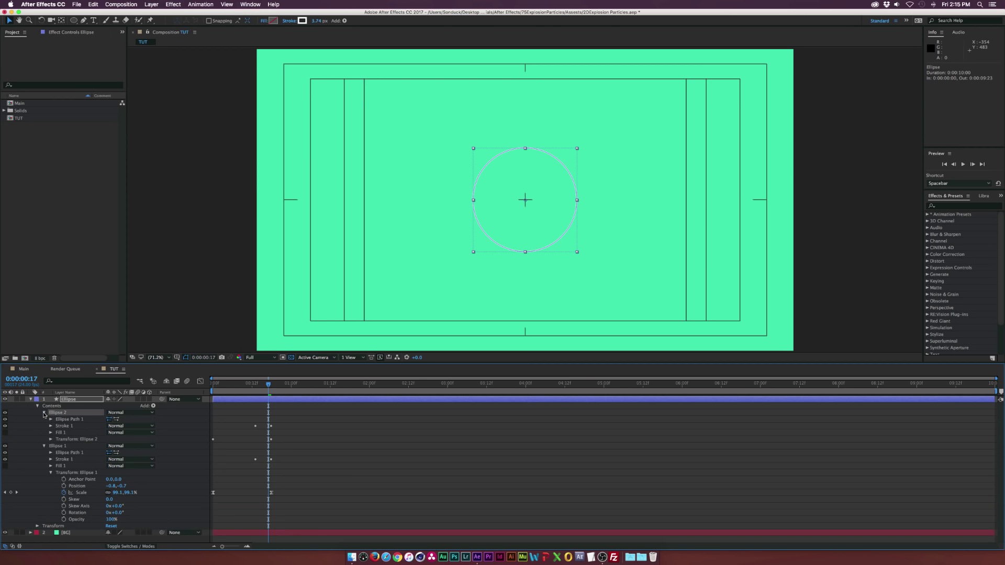
click(50, 440)
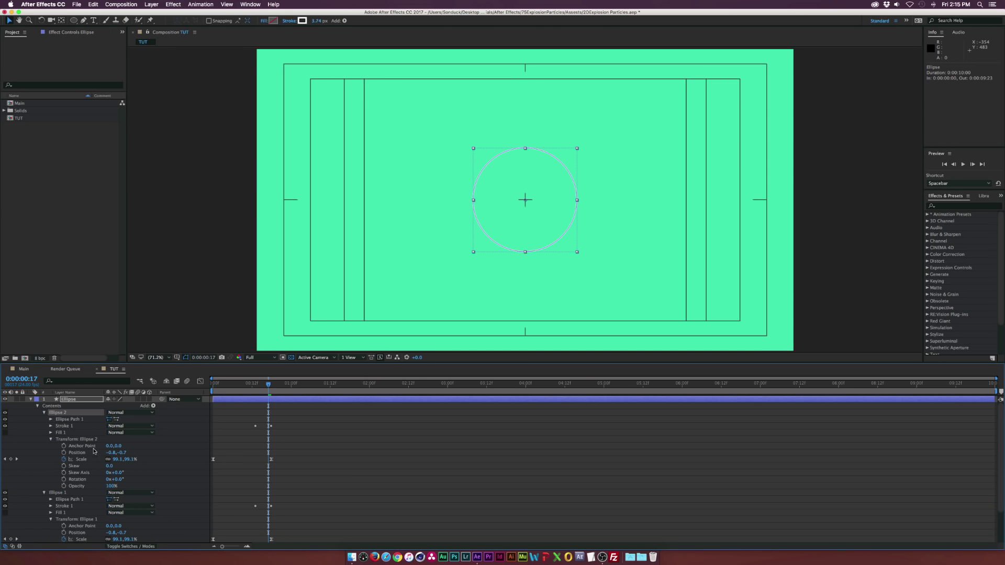
drag(111, 452, 131, 454)
click(205, 445)
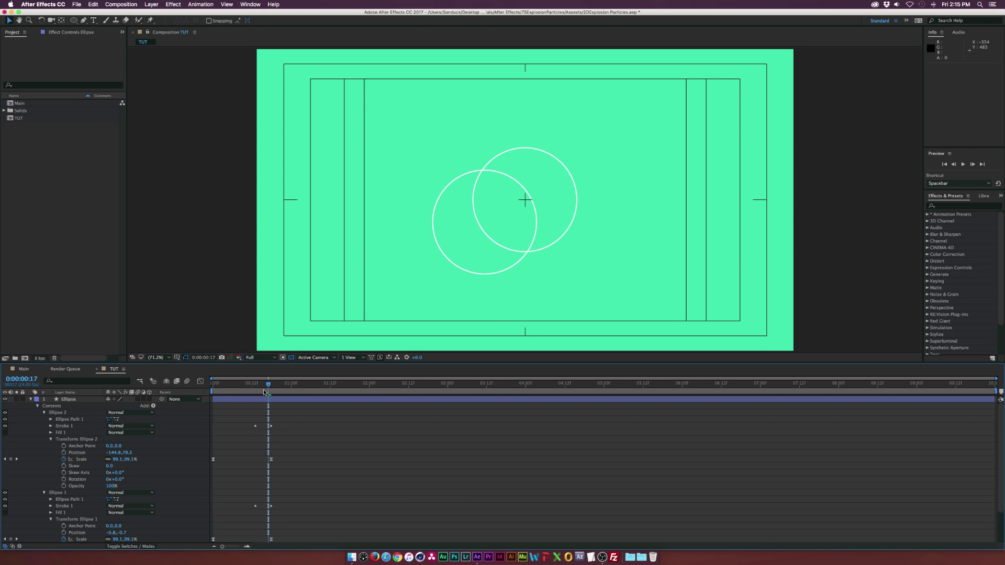
Reveal the Ellipse layer's keyframed properties and set the duplicated circle's stroke width at 0:00:00:13 to 11
drag(267, 384, 256, 385)
click(57, 419)
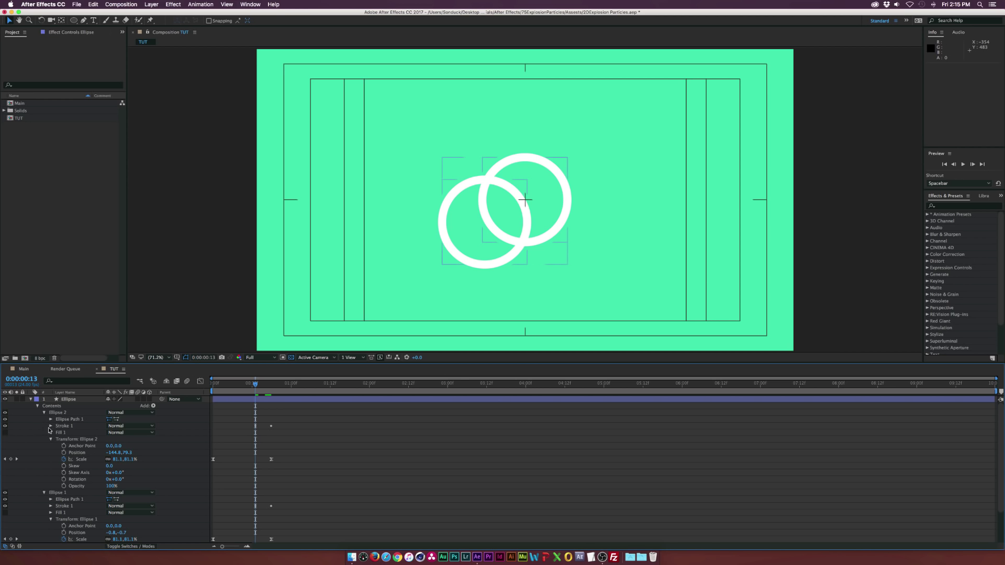
click(71, 400)
key(u)
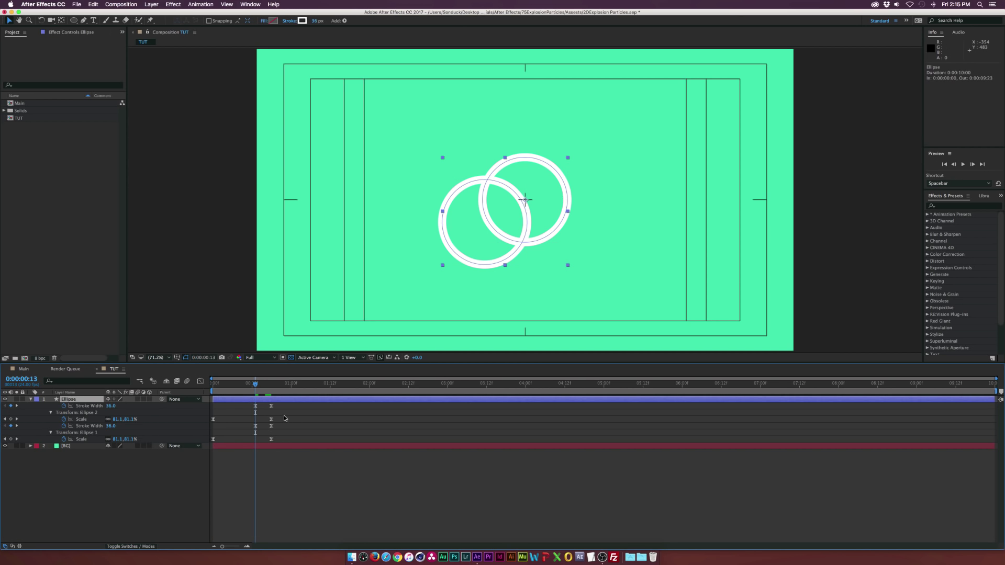
drag(110, 406, 107, 406)
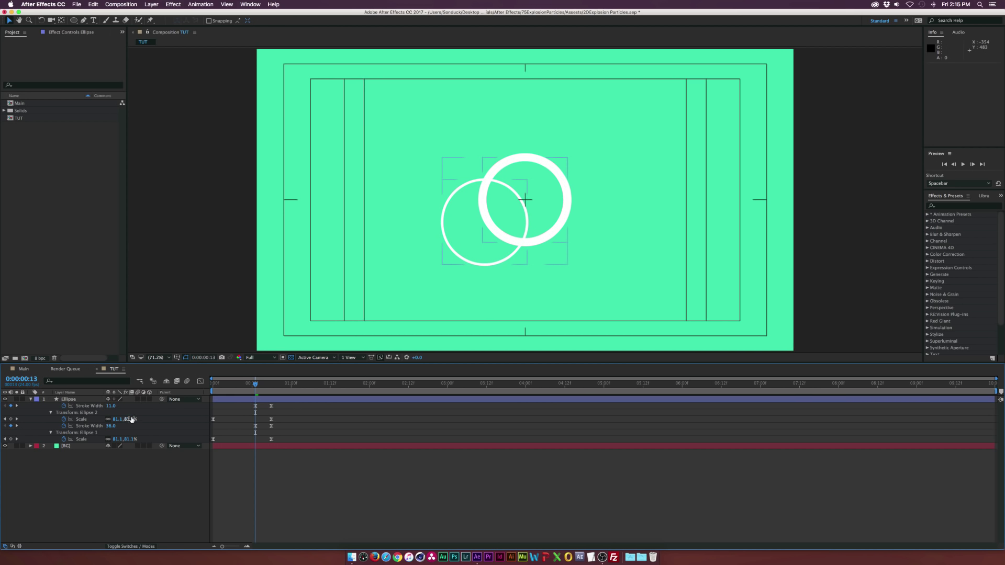
Shift all the duplicated circle's stroke width and scale keyframes later so its scale animation starts at 0:00:00:05, and preview the offset
drag(285, 408, 211, 417)
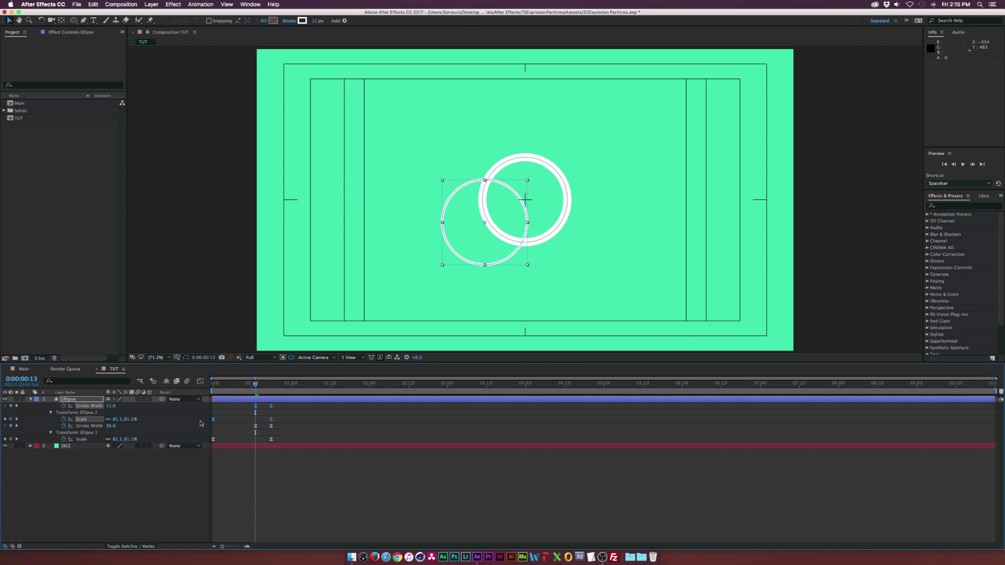
drag(214, 421, 230, 421)
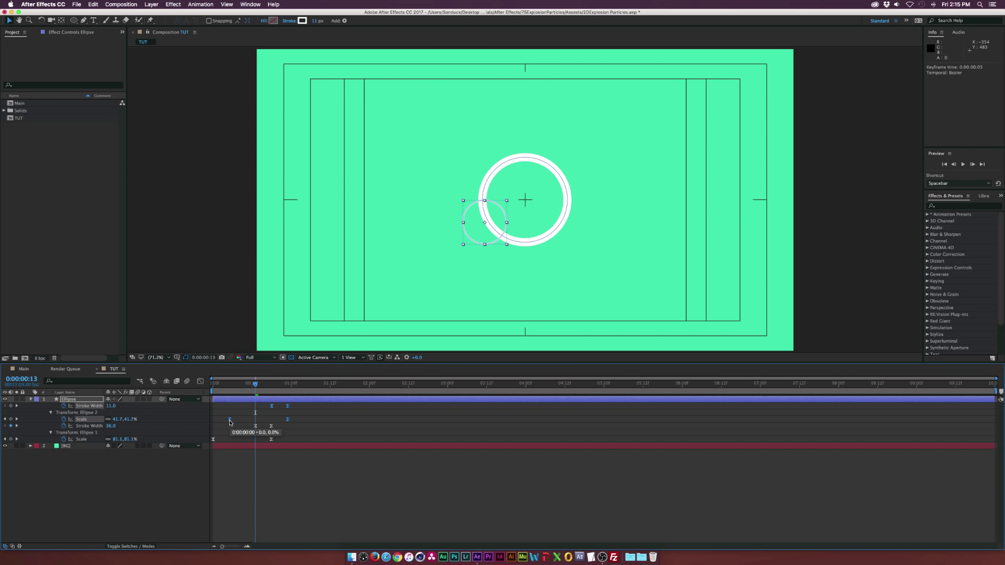
click(142, 511)
mouse_move(246, 385)
mouse_down()
mouse_move(222, 385)
mouse_move(255, 384)
mouse_up()
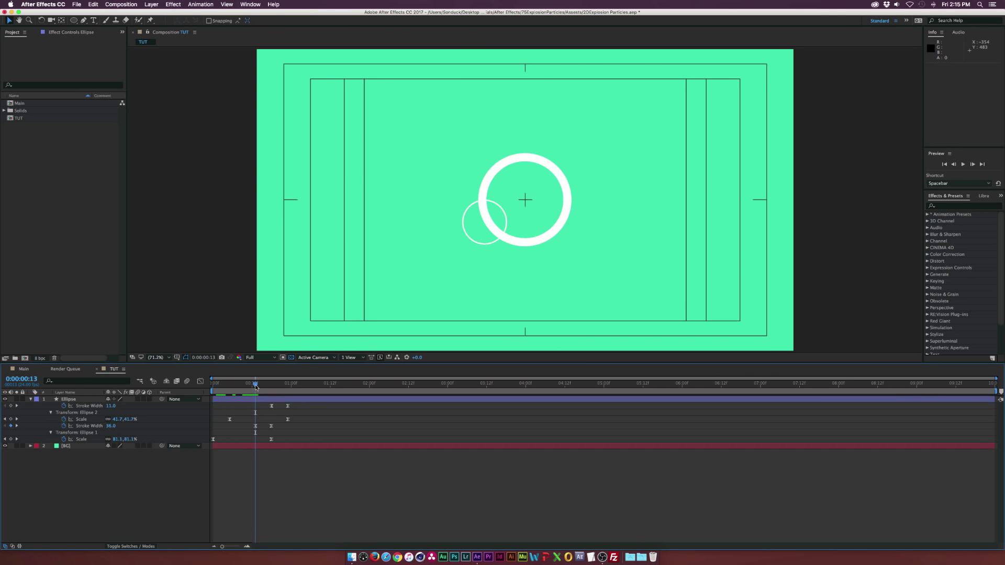
Change the duplicated Ellipse 2 circle's stroke colour to EF6C46 and scrub through the animation
click(87, 401)
click(80, 413)
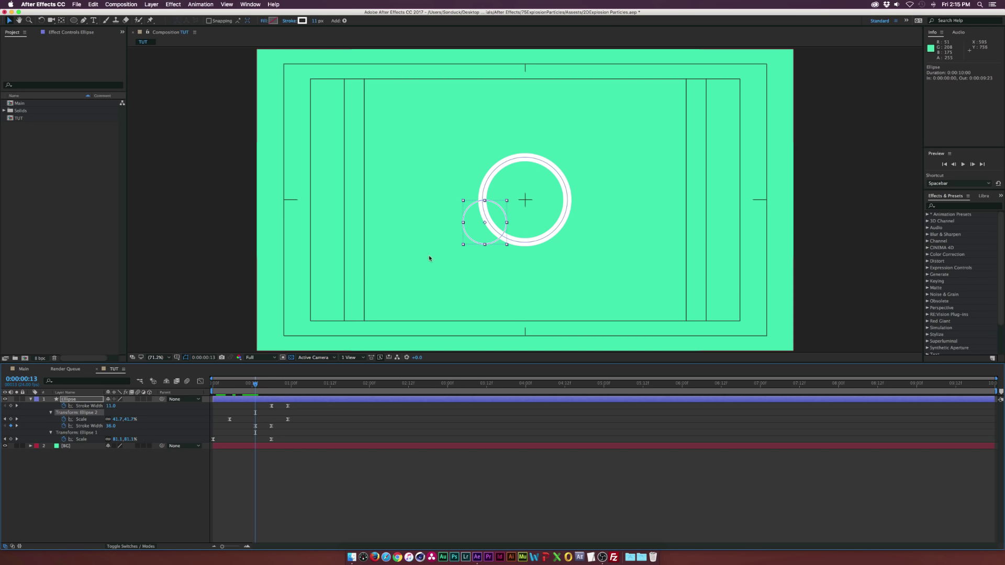
click(302, 21)
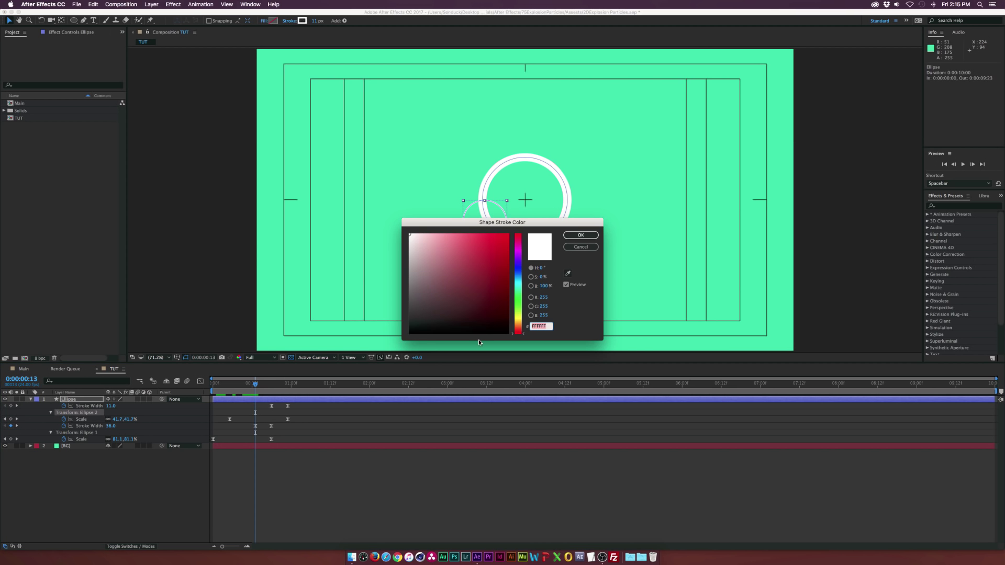
text(EF6C46)
click(579, 236)
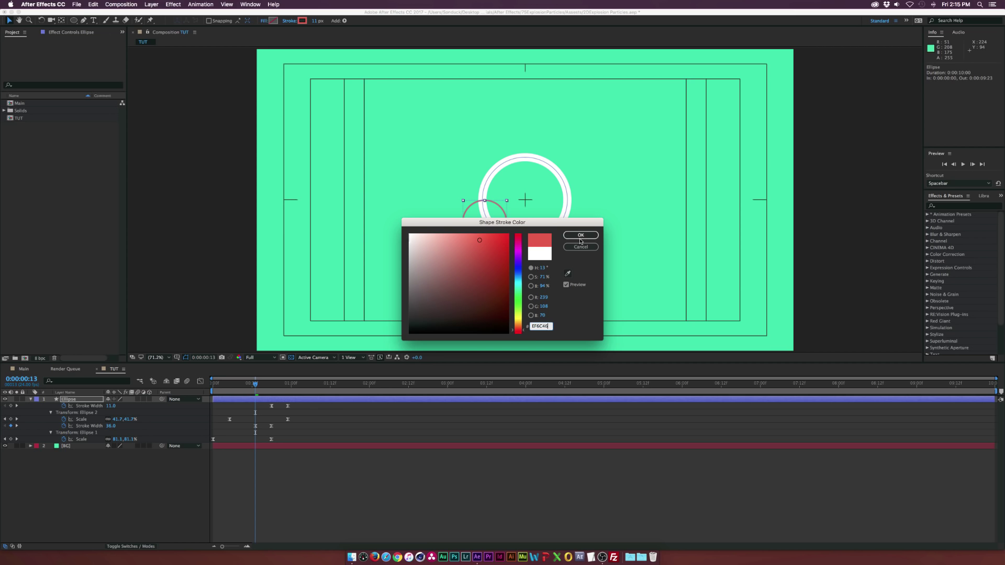
click(578, 235)
key(F2)
mouse_move(254, 384)
mouse_down()
mouse_move(204, 386)
mouse_move(287, 387)
mouse_move(278, 386)
mouse_up()
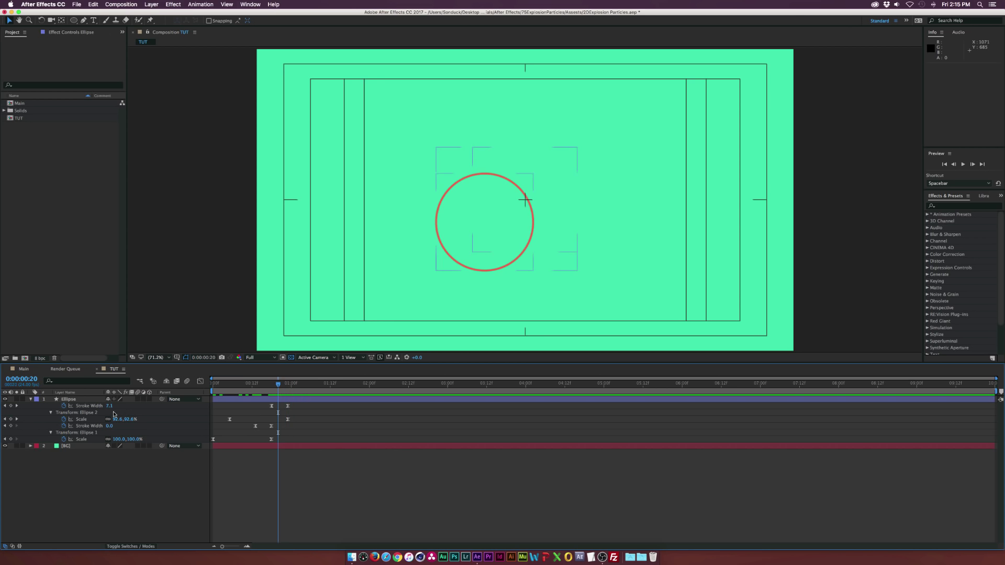
Duplicate the Ellipse 1 group again, place the copy above Ellipse 2 in the layer's contents, and reveal the keyframed properties
click(31, 399)
click(31, 399)
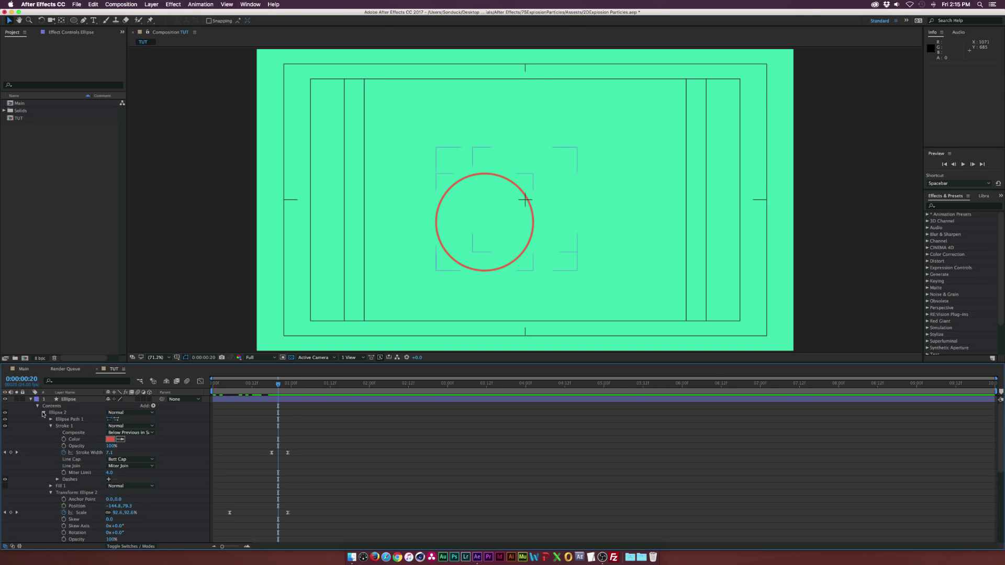
click(44, 413)
click(44, 420)
click(58, 419)
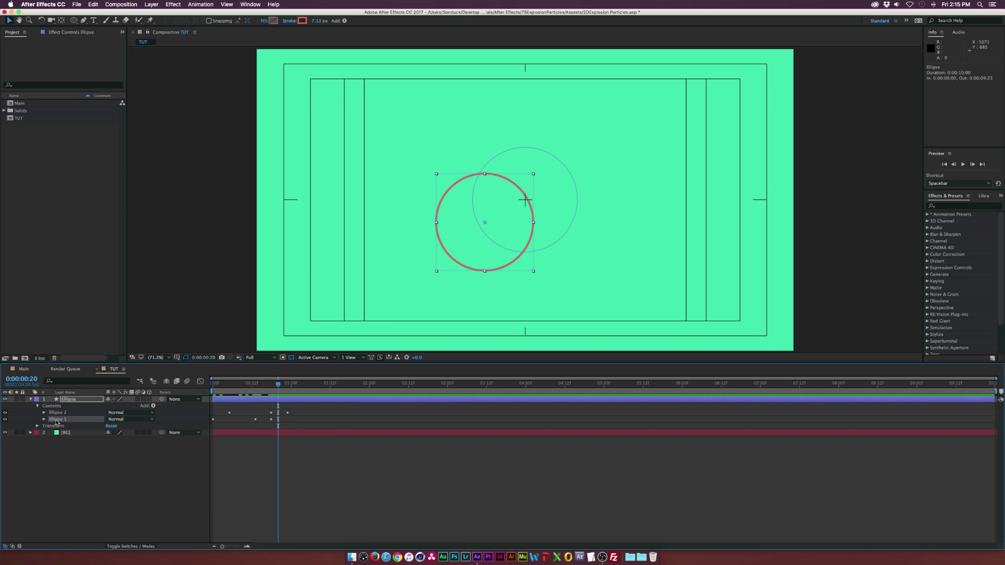
key(super+d)
drag(58, 419, 69, 412)
key(u)
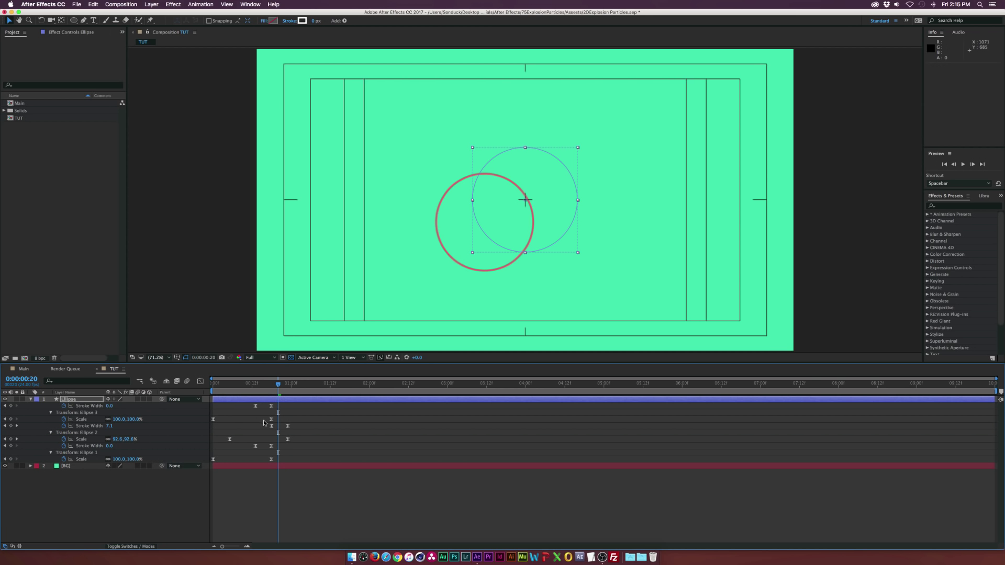
Shift the third circle's stroke width and scale keyframes about 4 frames later
drag(297, 405, 209, 422)
click(211, 425)
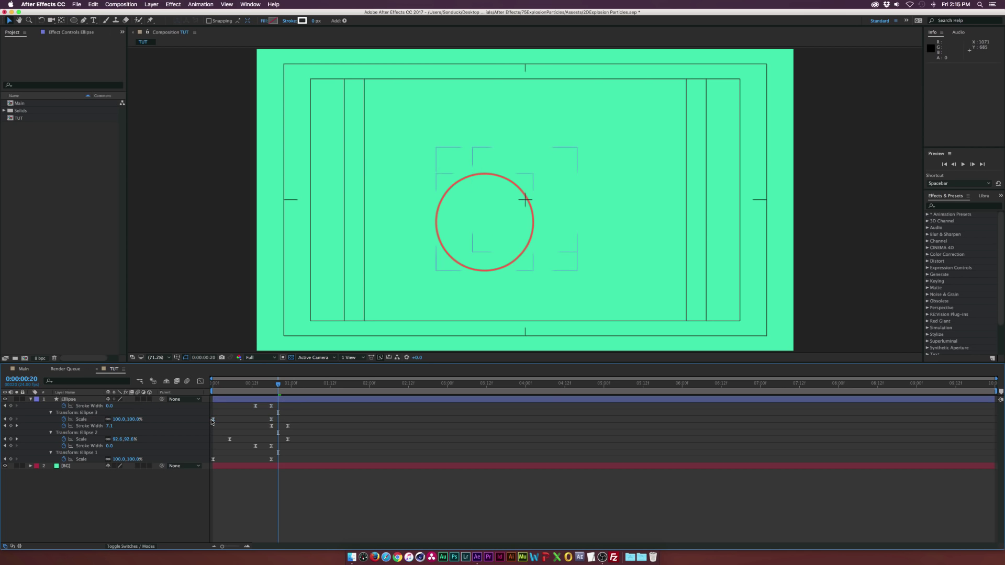
click(213, 419)
drag(287, 421, 195, 406)
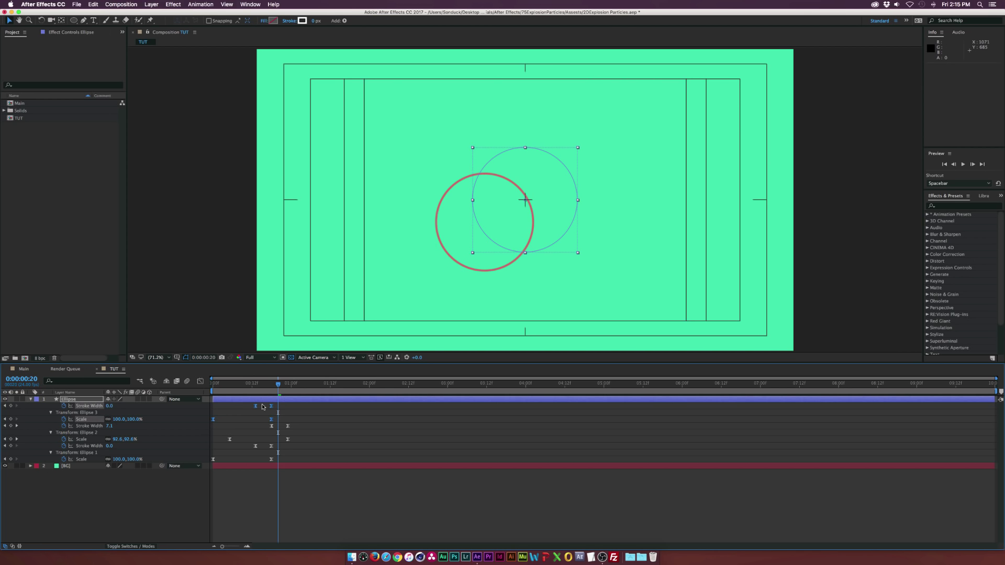
drag(257, 409, 270, 408)
click(253, 411)
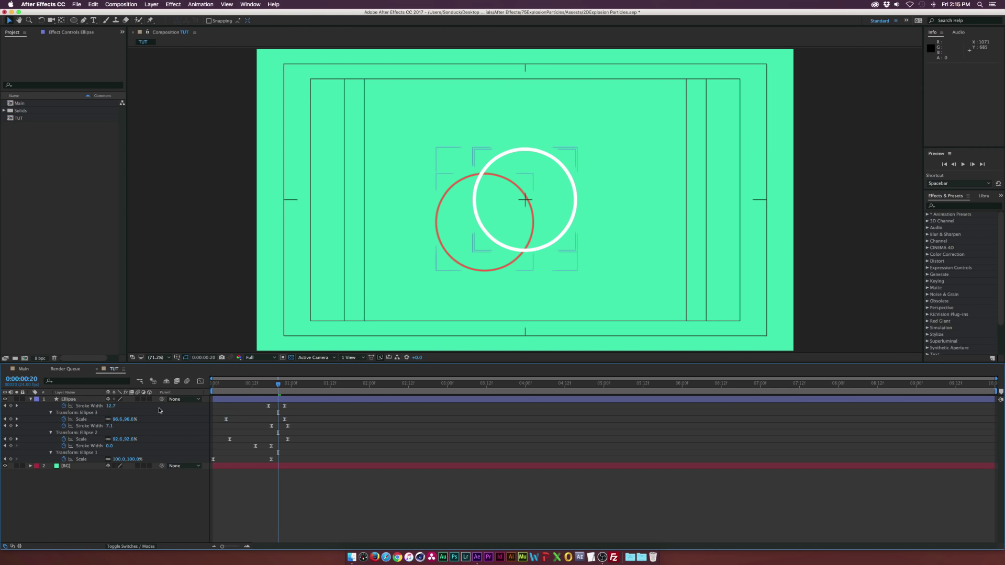
Expand the third circle's transform properties and set its position to about 93, 127
click(271, 383)
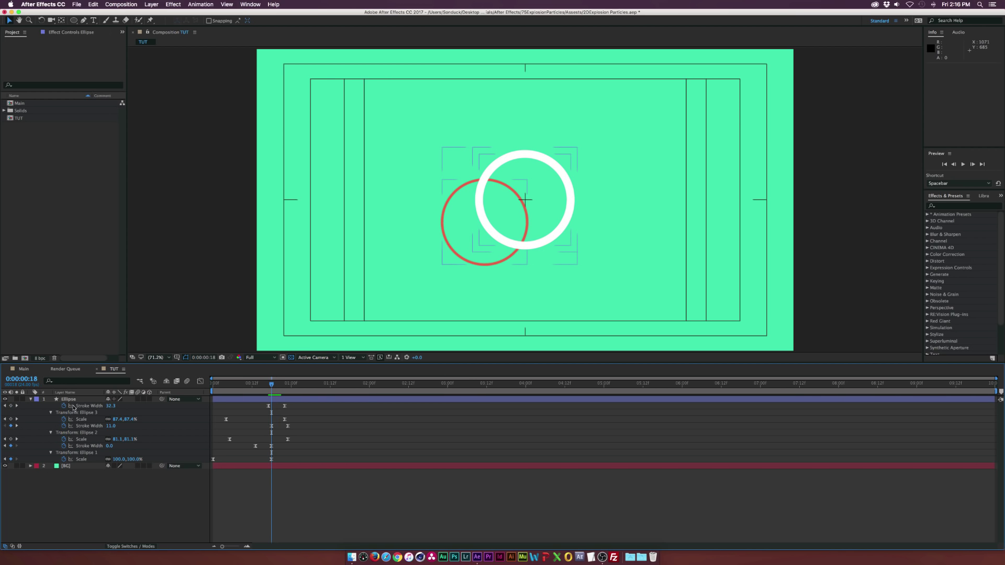
click(51, 413)
click(51, 413)
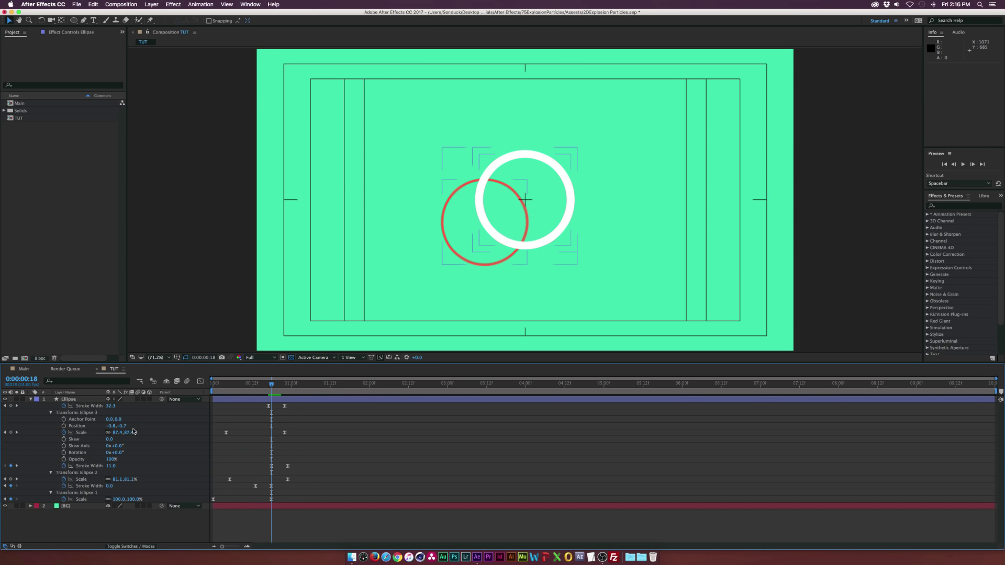
drag(123, 426, 204, 418)
Set the third circle's stroke width keyframe at 0:00:00:17 to 18
drag(271, 386, 268, 386)
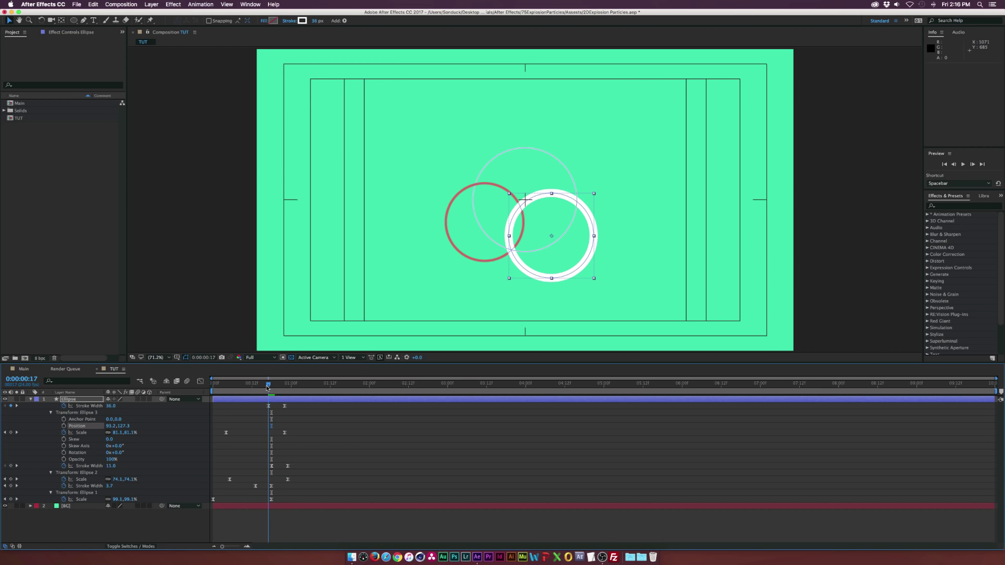
drag(108, 406, 104, 405)
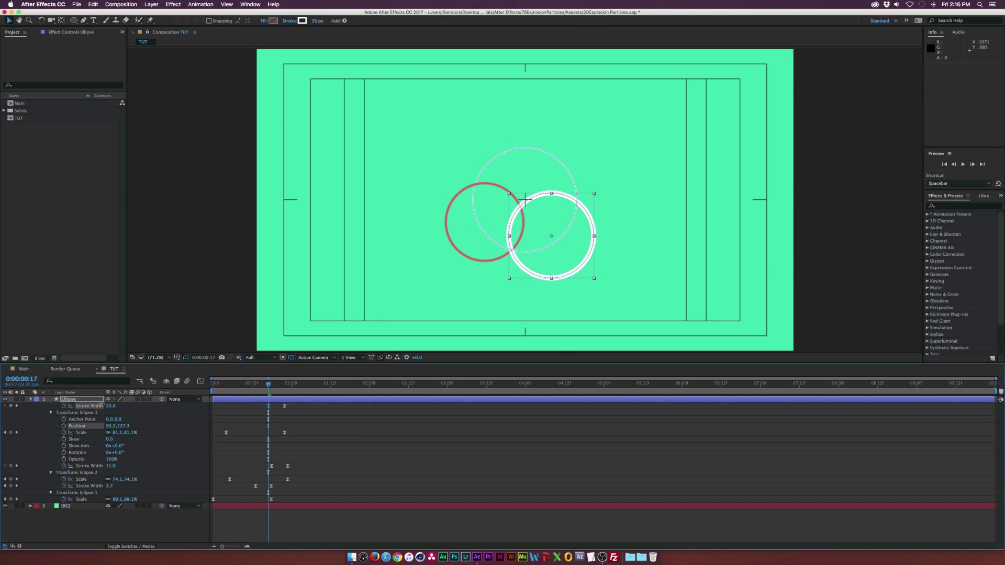
click(152, 410)
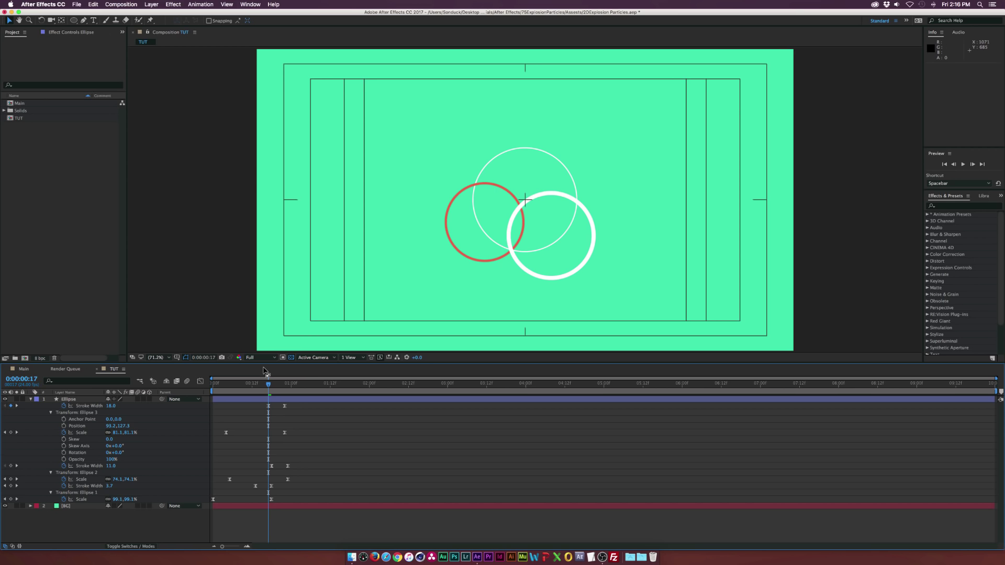
click(259, 398)
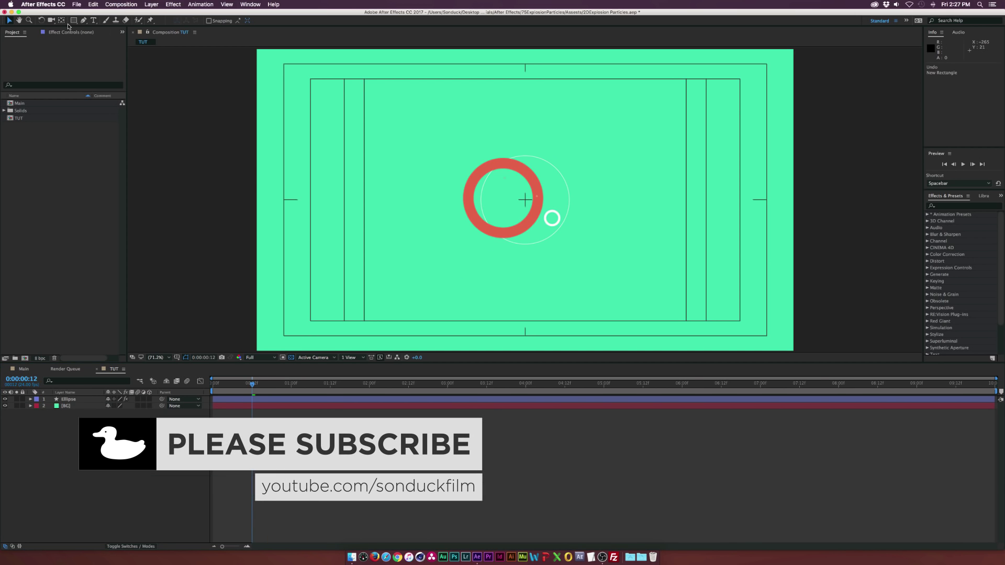
Draw a small square with the Rectangle Tool as a new shape layer, above and slightly right of the composition centre
click(74, 20)
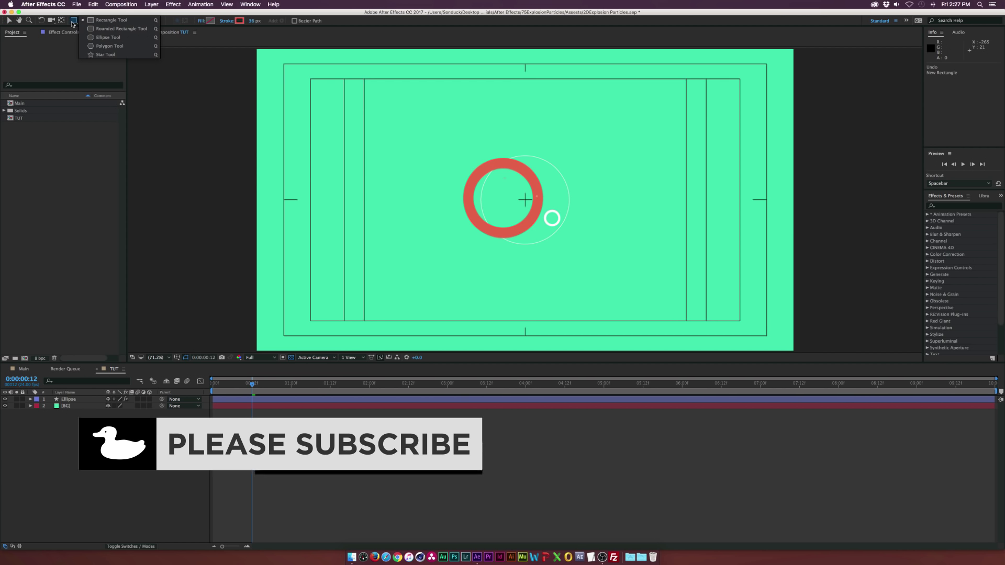
click(90, 22)
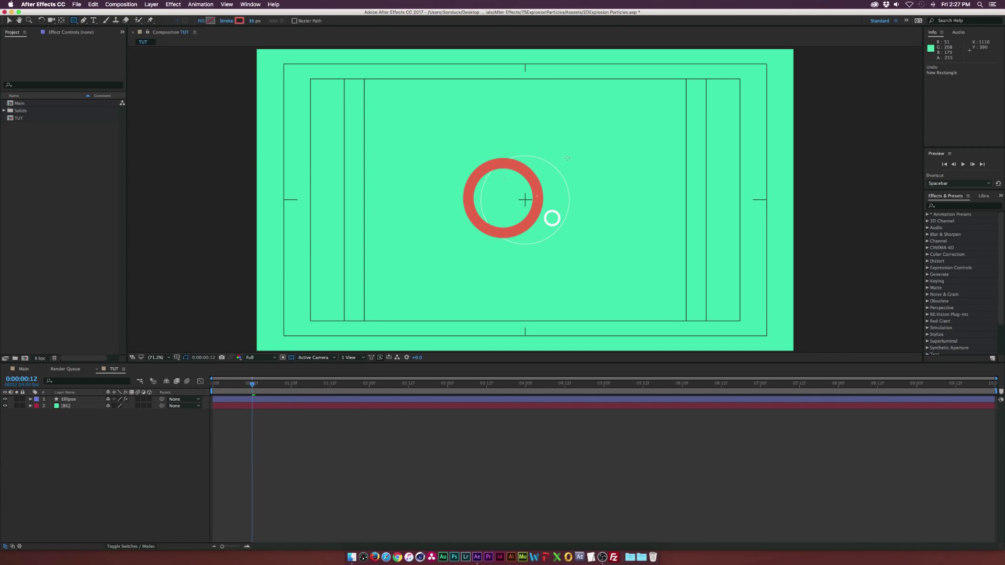
drag(567, 157, 582, 135)
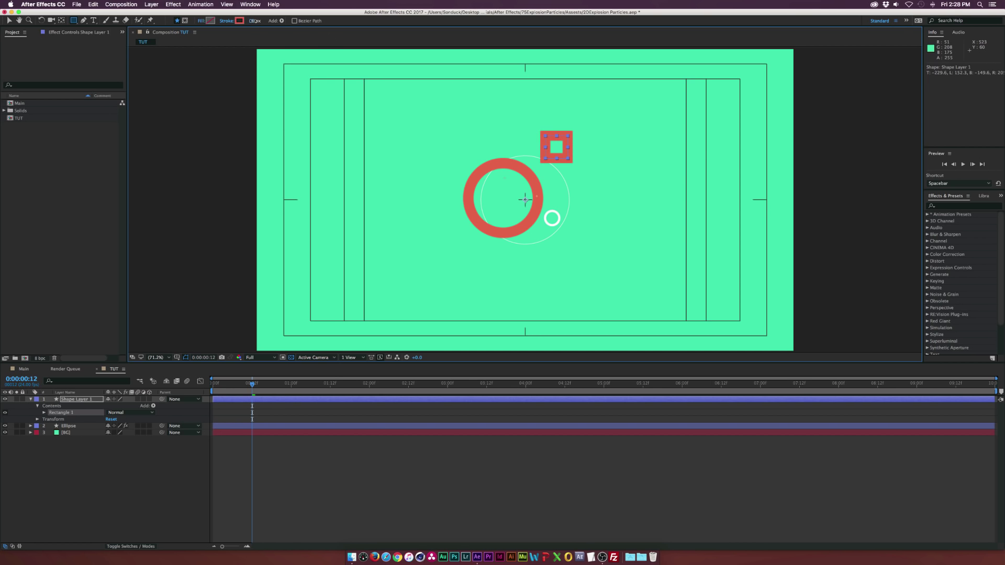
Reduce the new square's stroke width to 7 px
drag(255, 21, 245, 21)
click(119, 477)
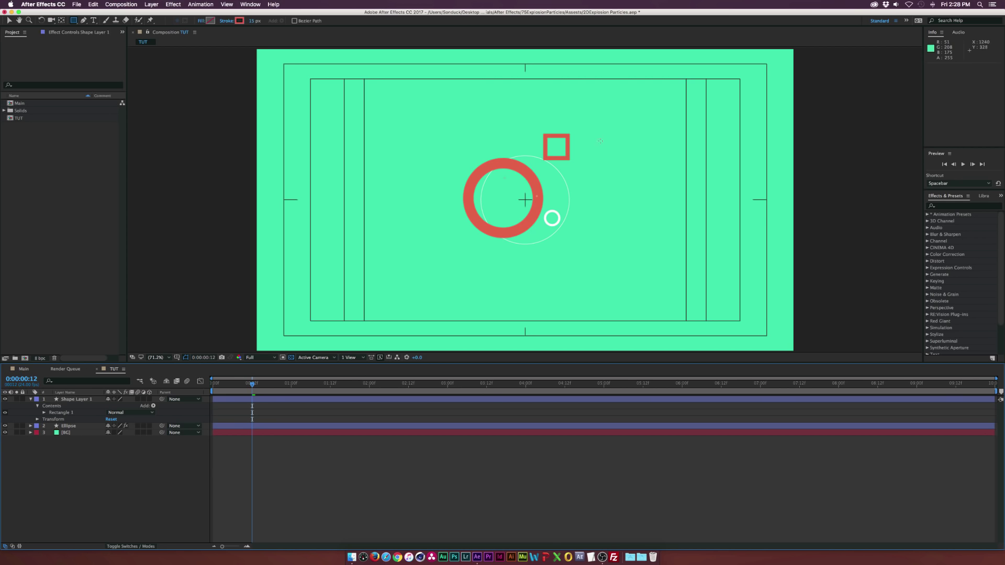
click(255, 21)
text(7)
click(67, 400)
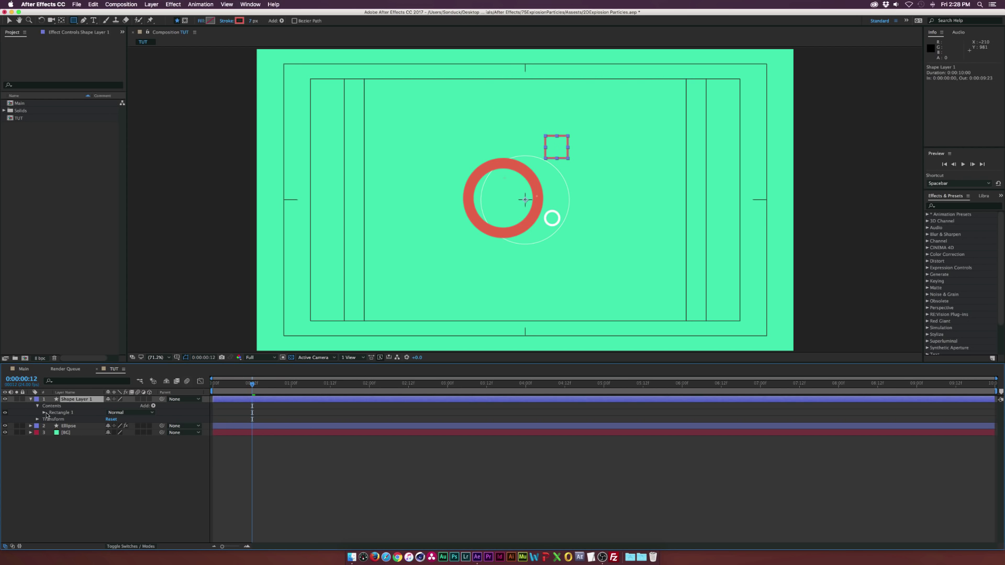
Expand the Rectangle 1 transform properties and move the square's layer slightly up and right to position 993.7, 518.9
click(44, 413)
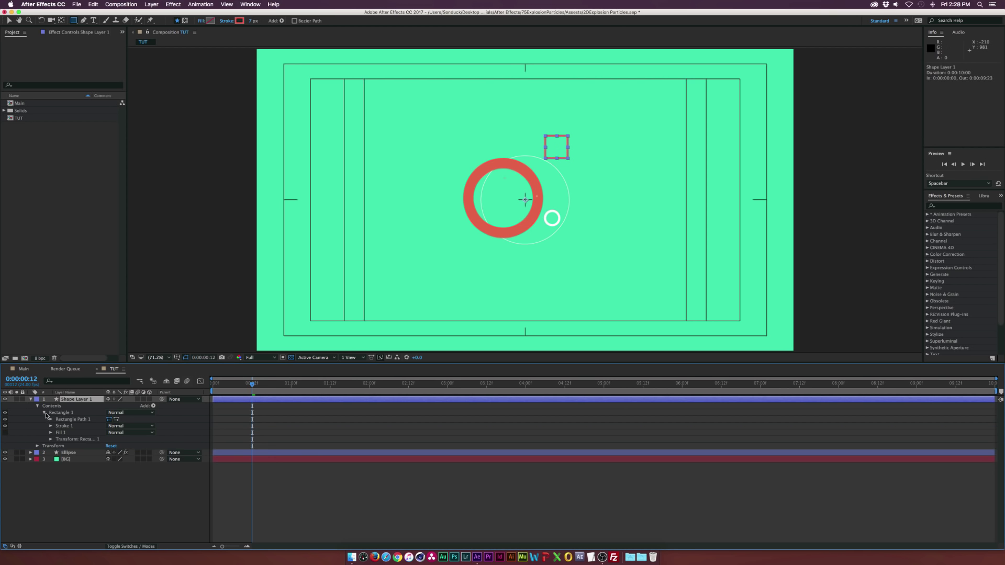
click(51, 440)
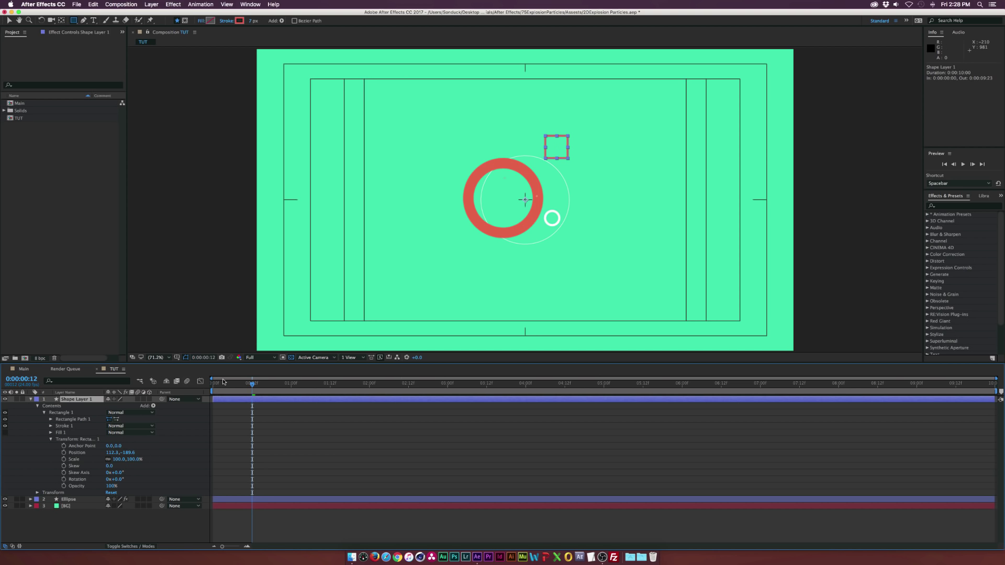
click(9, 20)
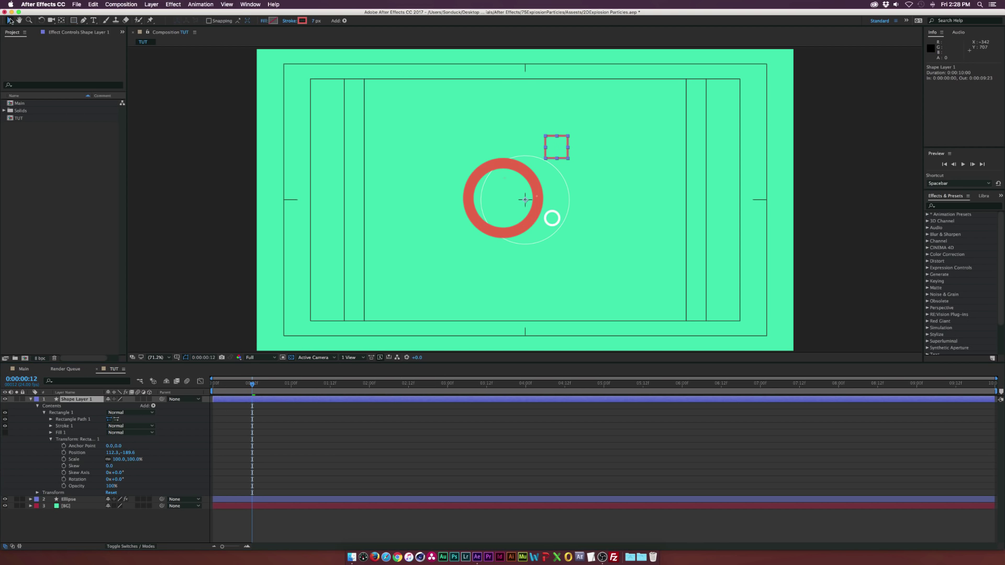
drag(568, 149, 578, 143)
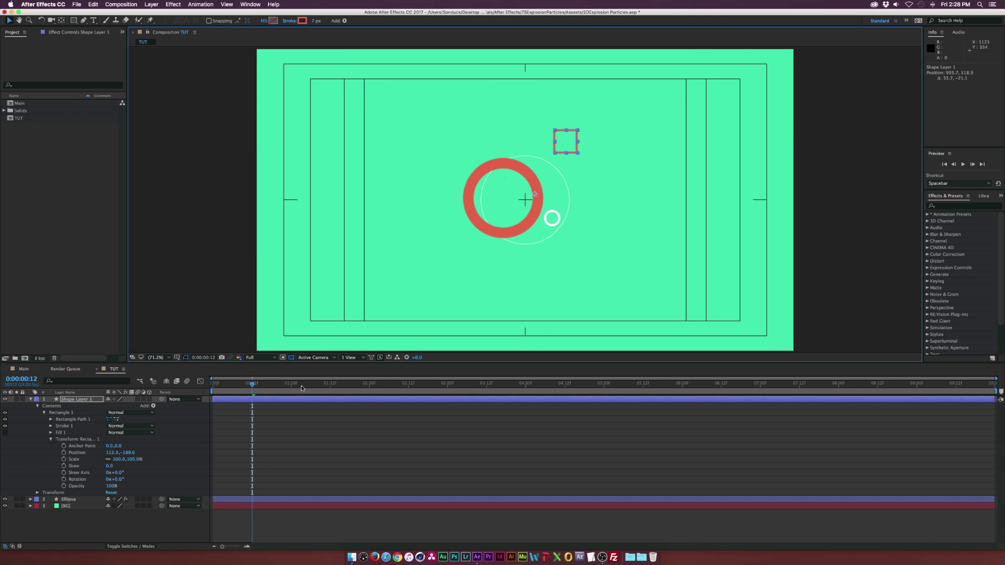
At 0:00:00:21, add position, scale and rotation keyframes to the Rectangle 1 transform and set its rotation to 13°
drag(267, 390, 281, 388)
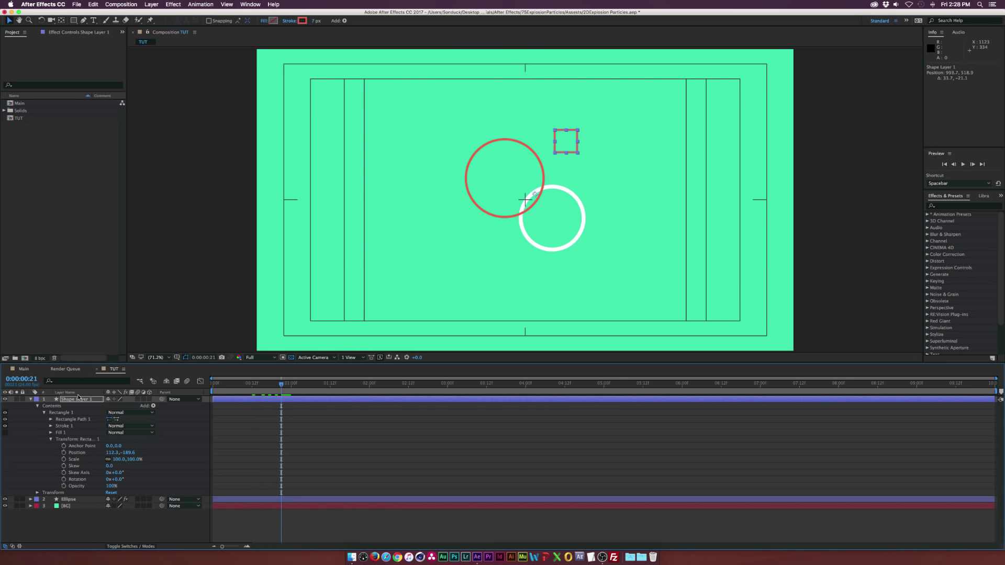
click(64, 453)
click(63, 459)
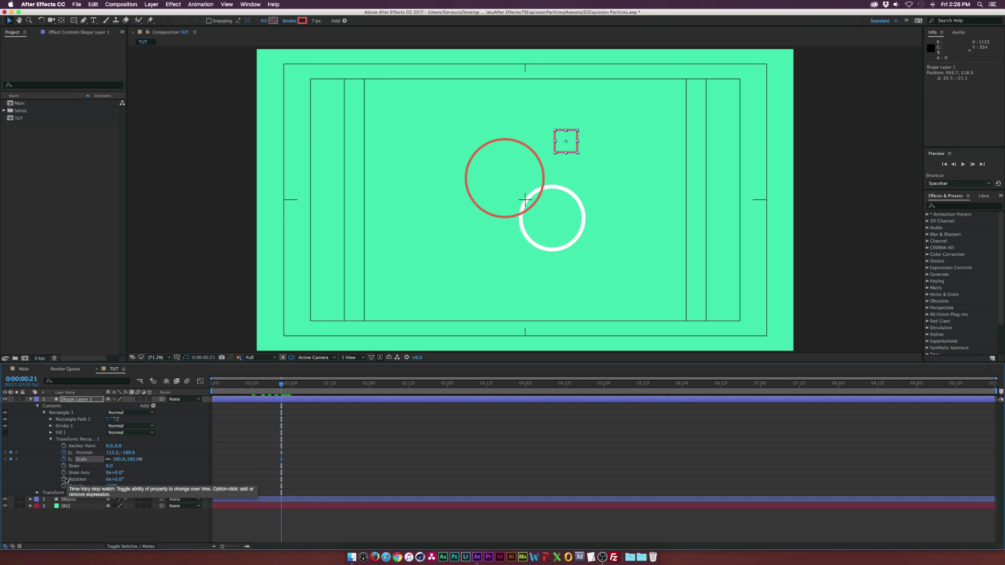
click(64, 479)
click(148, 476)
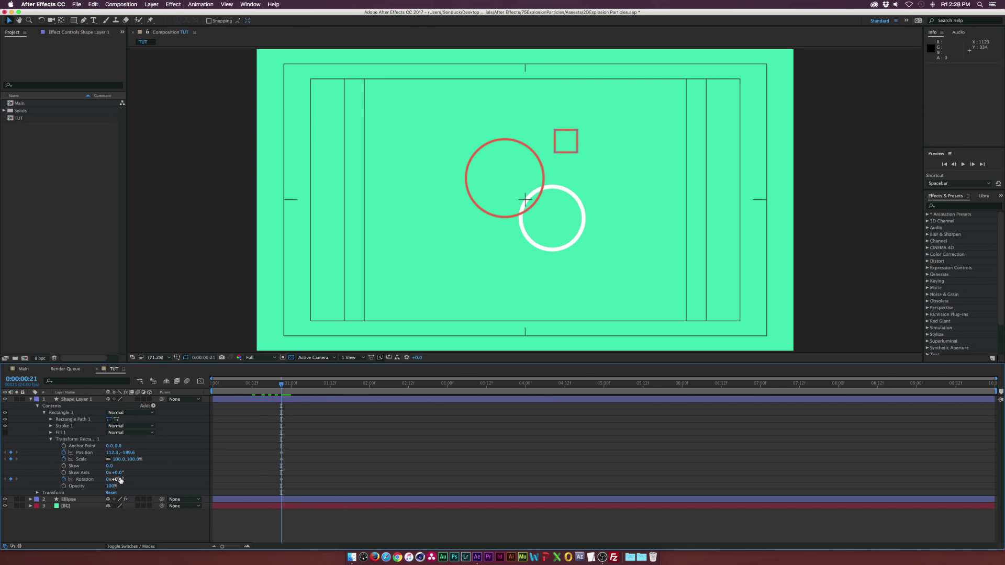
drag(119, 479, 125, 479)
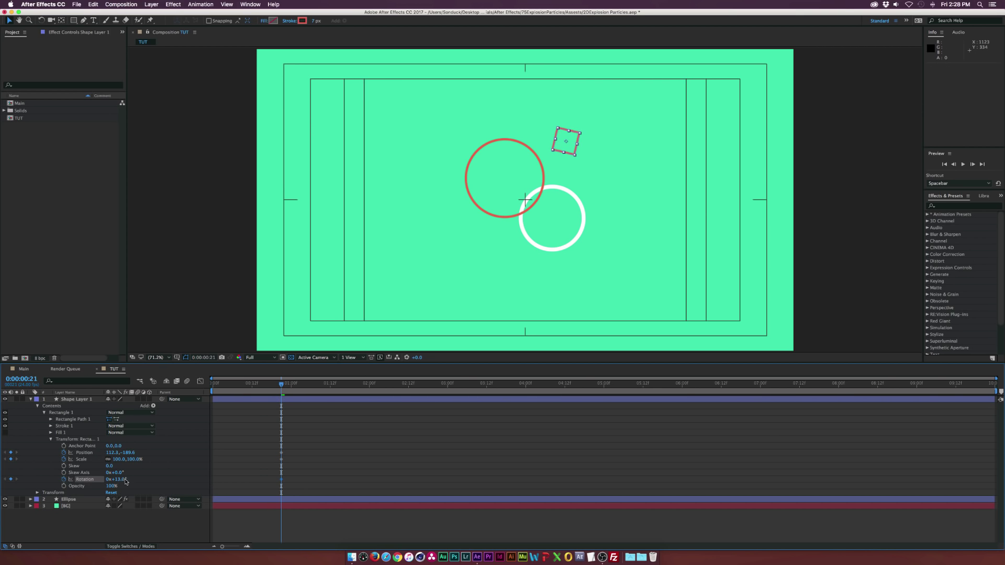
At 0:00:00:00, keyframe the square's Rectangle 1 transform position at -17.7, -18.6 near the composition centre and its scale at 0%
click(237, 384)
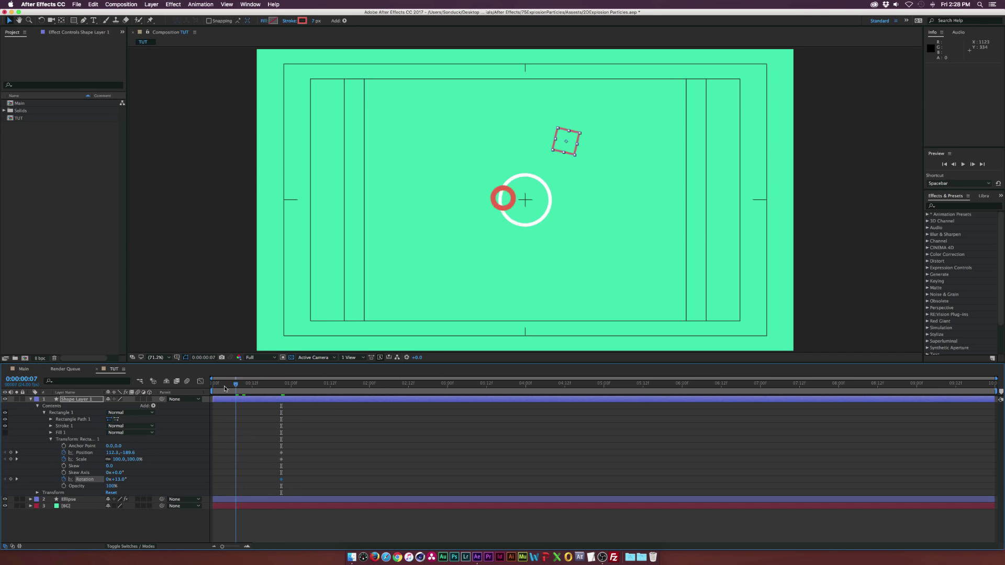
drag(225, 387, 210, 390)
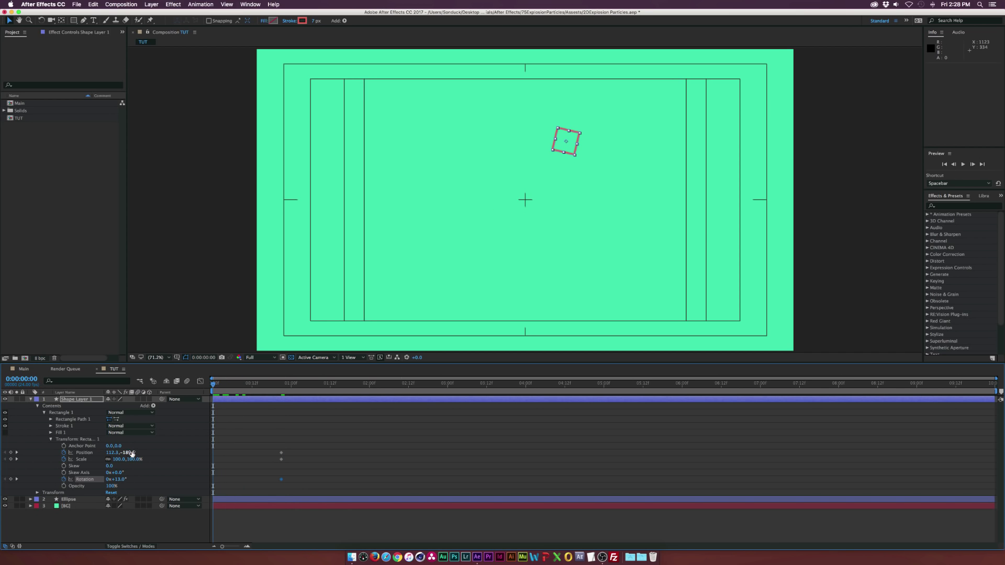
mouse_move(128, 453)
mouse_down()
mouse_move(111, 453)
mouse_move(122, 454)
mouse_up()
click(119, 459)
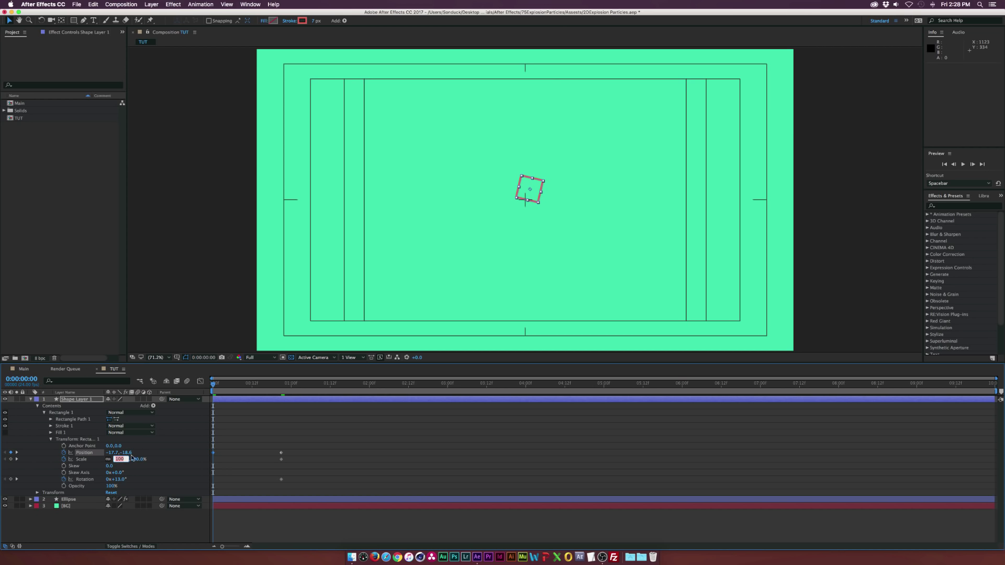
text(0)
key(Return)
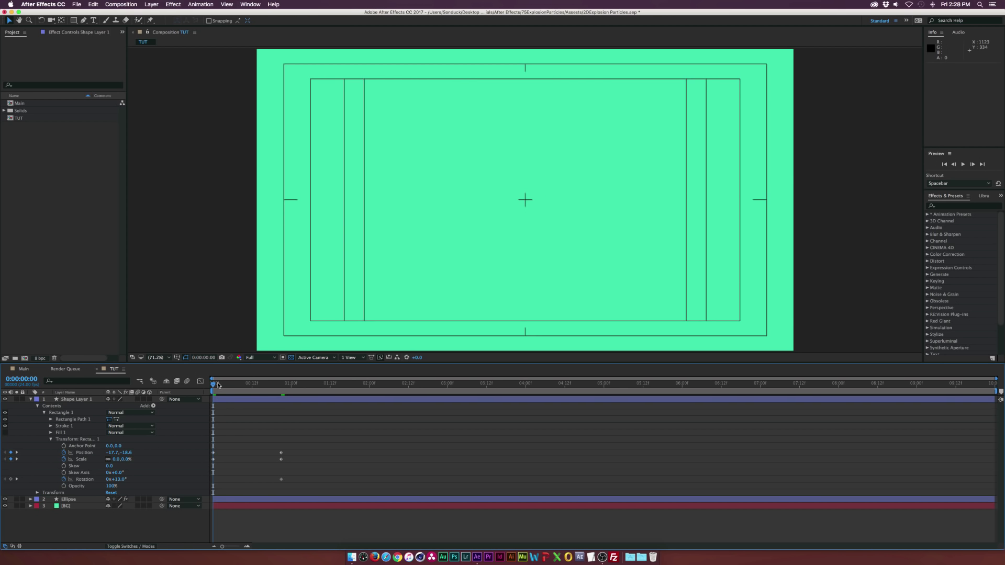
Preview the square's motion and move its final scale keyframe earlier to 0:00:00:11
key(space)
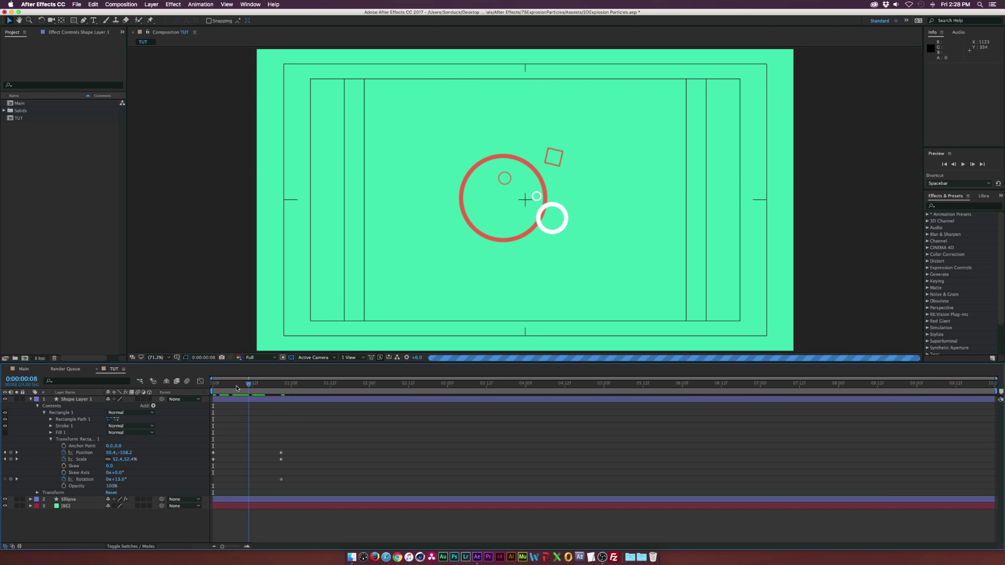
drag(237, 387, 277, 386)
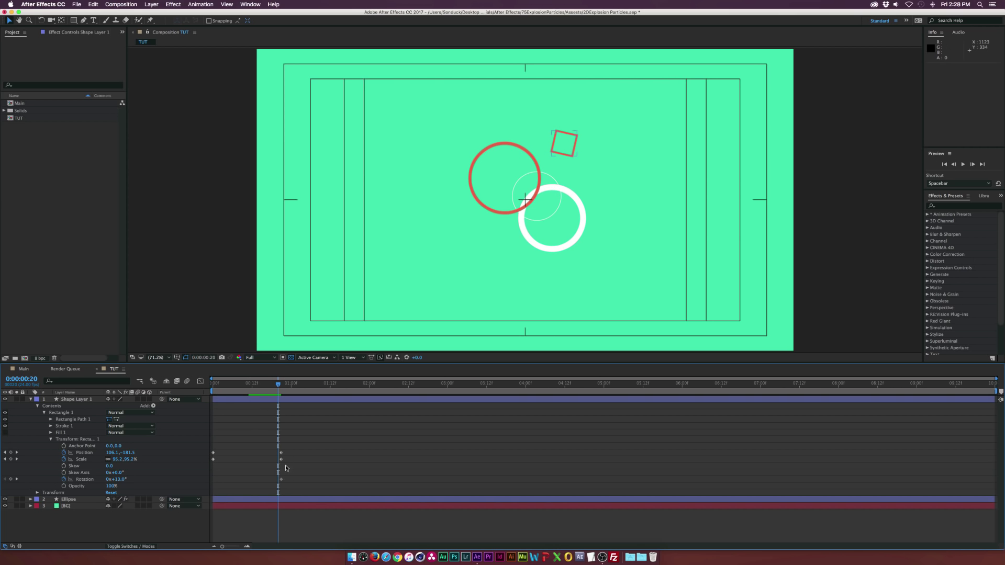
drag(280, 459, 248, 460)
key(space)
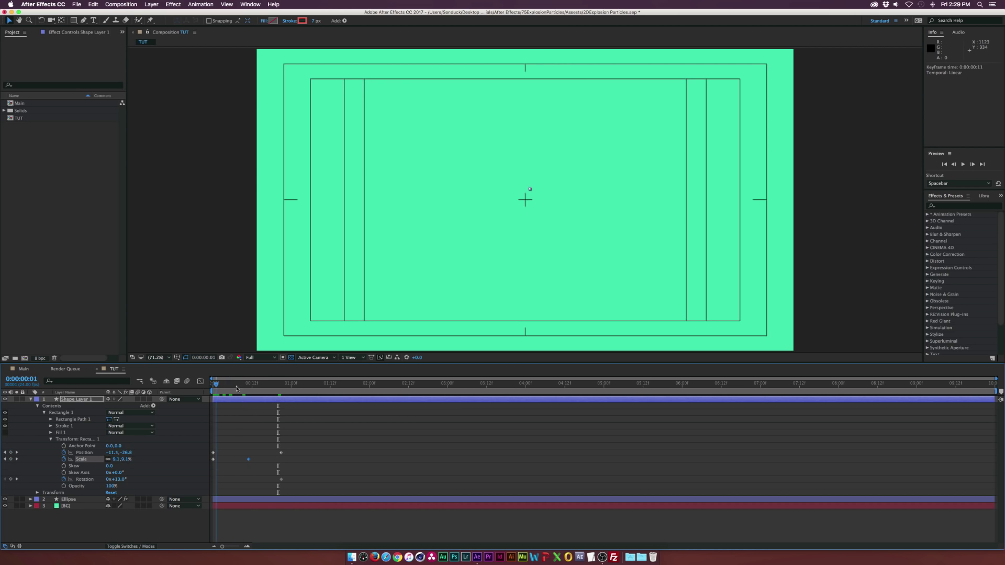
At 0:00:00:00, keyframe the square's Rectangle 1 rotation at -19°
click(281, 384)
drag(281, 384, 213, 384)
click(220, 448)
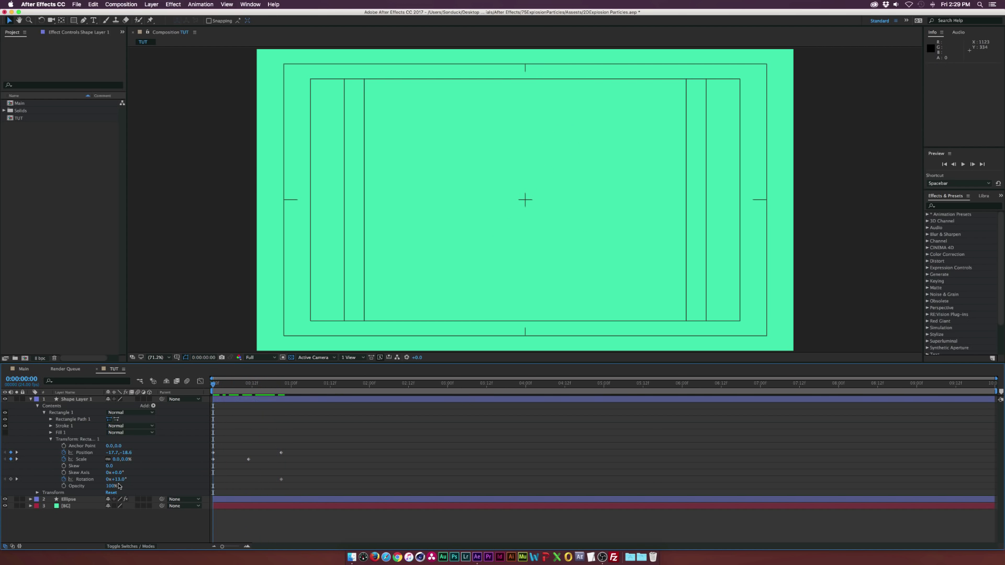
drag(121, 479, 112, 479)
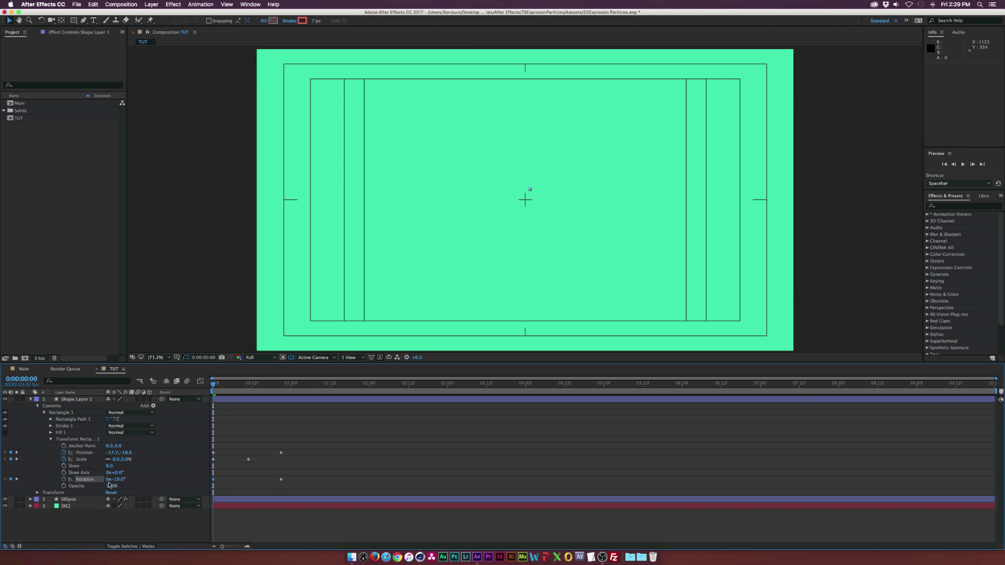
Animate the square's Stroke 1 width from 7 at 0:00:00:17 down to 0 at 0:00:00:21
drag(215, 386, 281, 393)
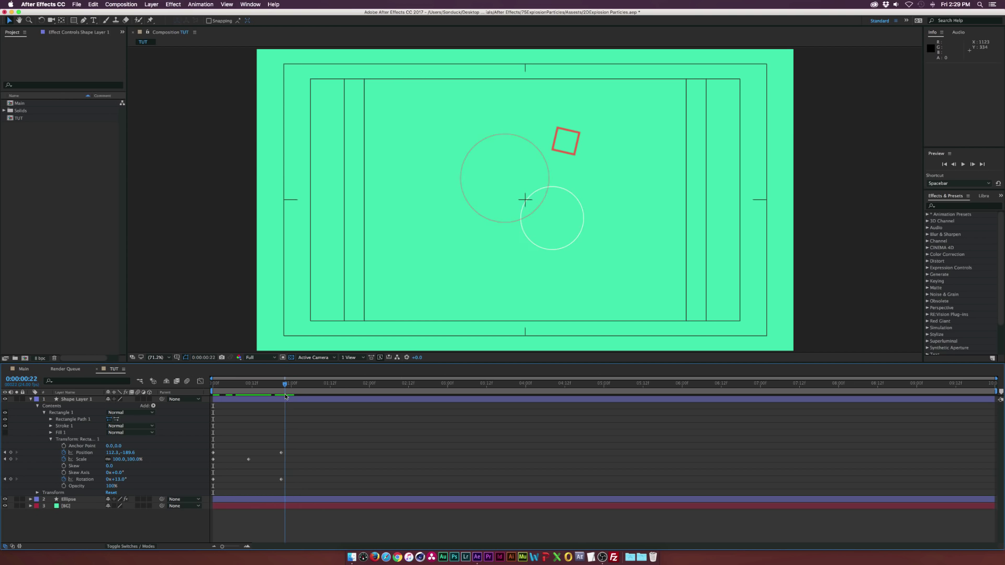
click(51, 426)
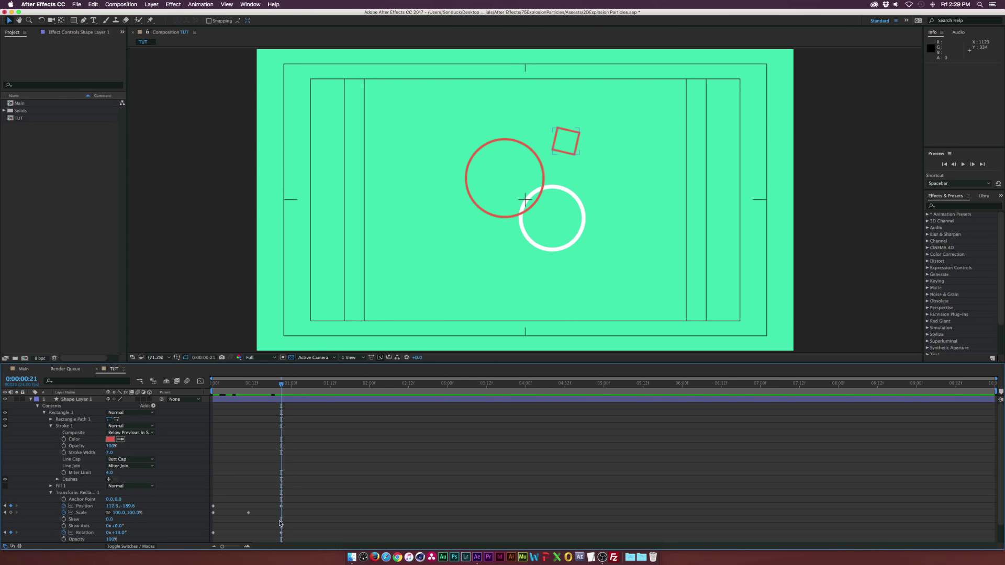
click(64, 453)
drag(280, 454, 268, 453)
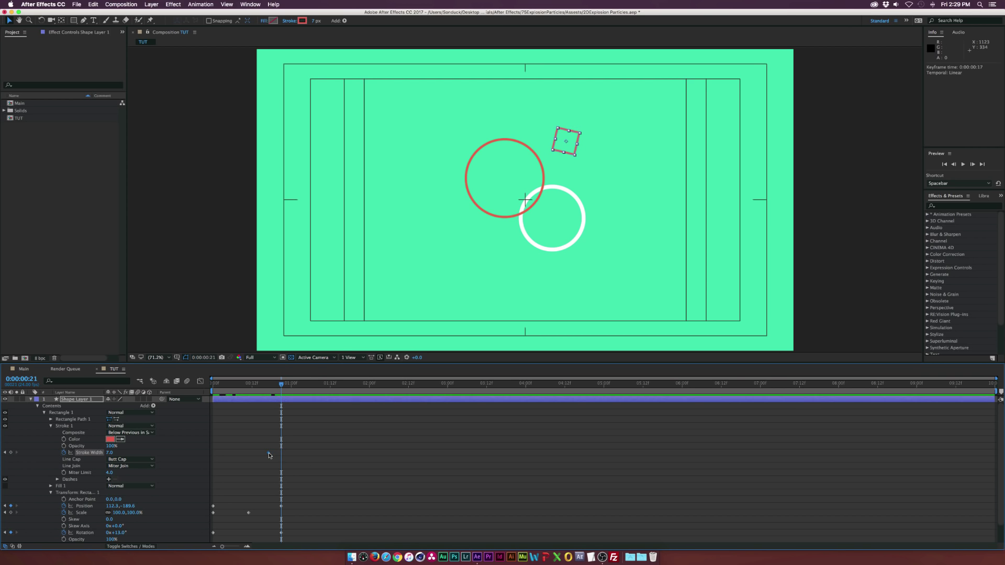
drag(108, 453, 94, 453)
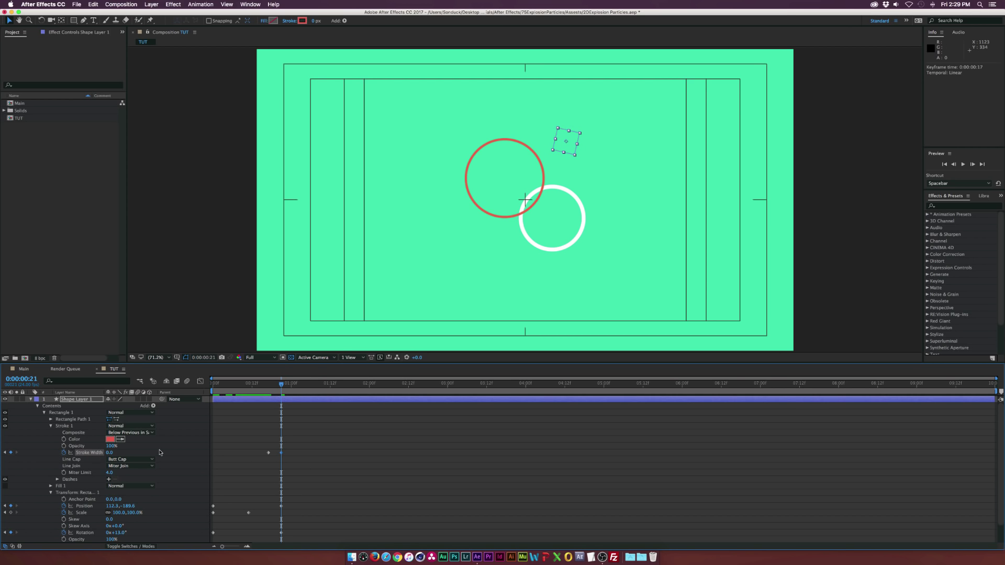
click(238, 410)
mouse_move(275, 385)
mouse_down()
mouse_move(212, 390)
mouse_move(277, 392)
mouse_up()
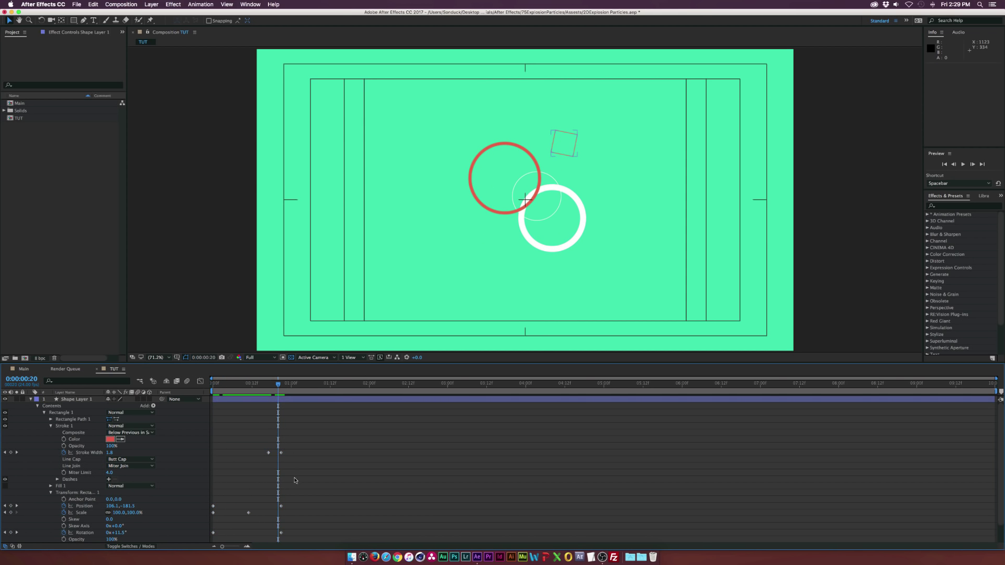
Apply Easy Ease to the square's position, scale and rotation keyframes and its first stroke width keyframe
drag(338, 474, 181, 544)
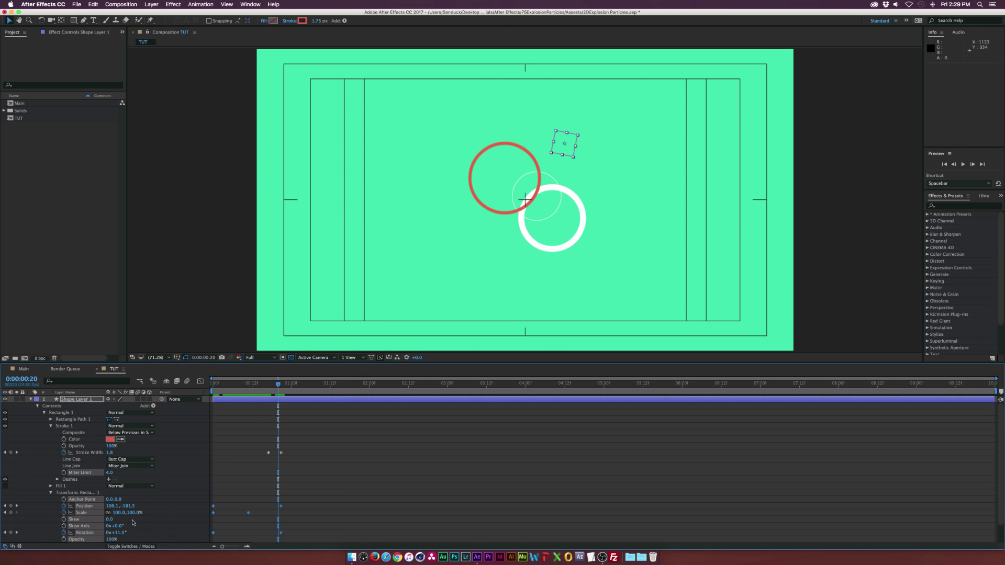
key(F9)
drag(248, 447, 275, 459)
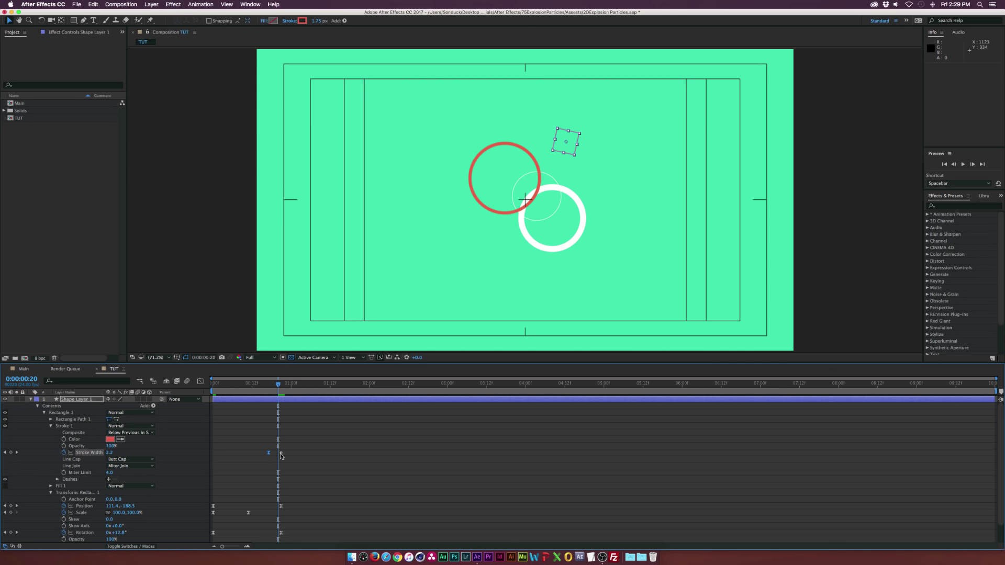
drag(279, 384, 281, 383)
click(244, 411)
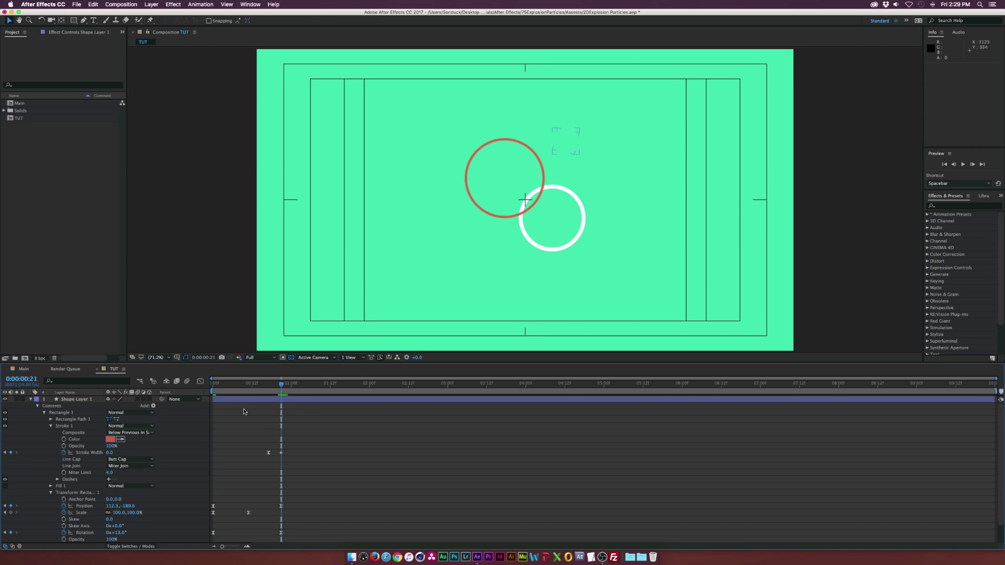
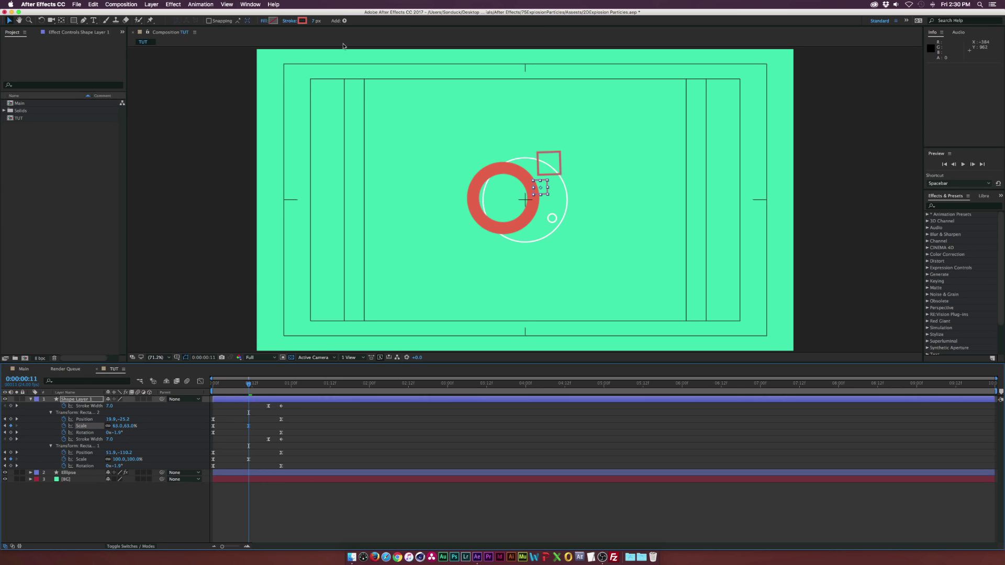
Change the smaller square's stroke colour to white (FFFFFF)
click(302, 22)
drag(427, 234, 379, 211)
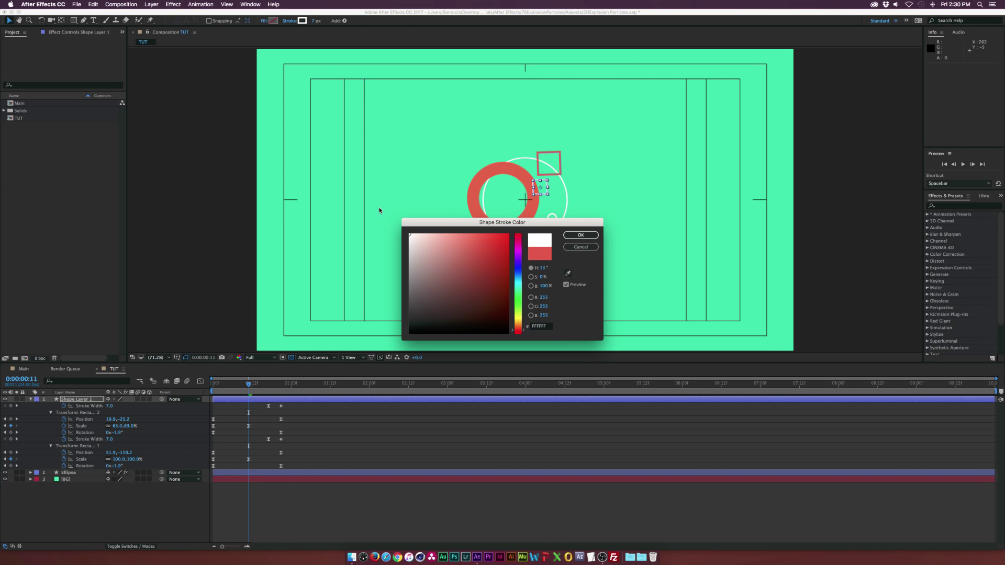
click(580, 235)
click(96, 528)
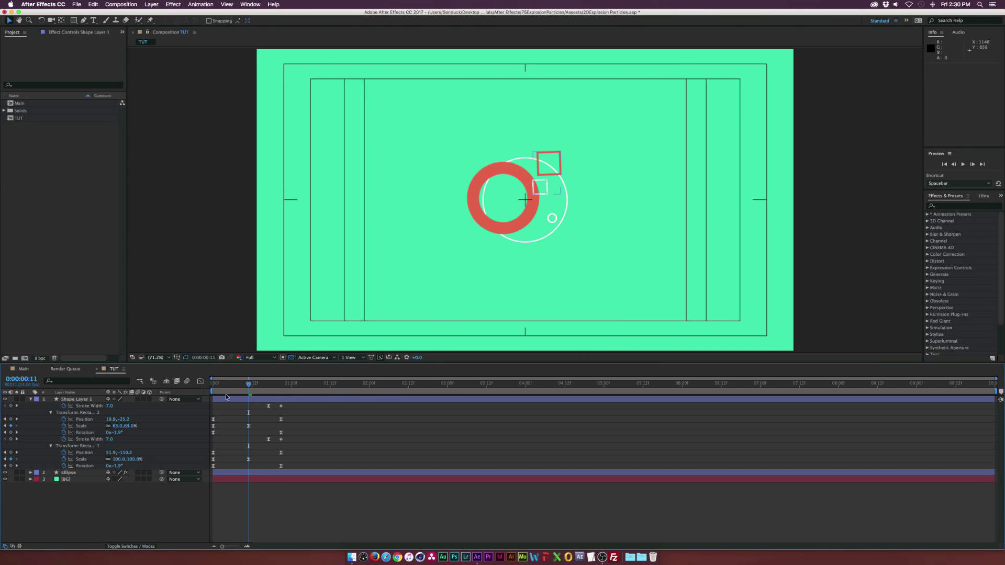
At 0:00:00:21, set the rotation keyframe of Rectangle 2 to 34°
drag(223, 385, 280, 385)
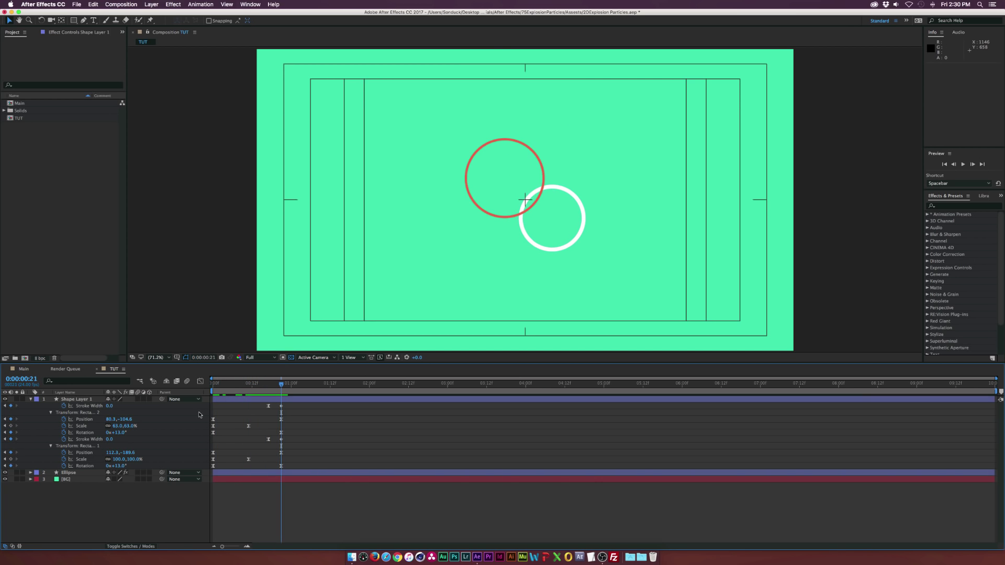
drag(118, 434, 129, 434)
click(82, 413)
Duplicate the Rectangle 2 group inside the shape layer and show only the layer's keyframed properties
click(30, 399)
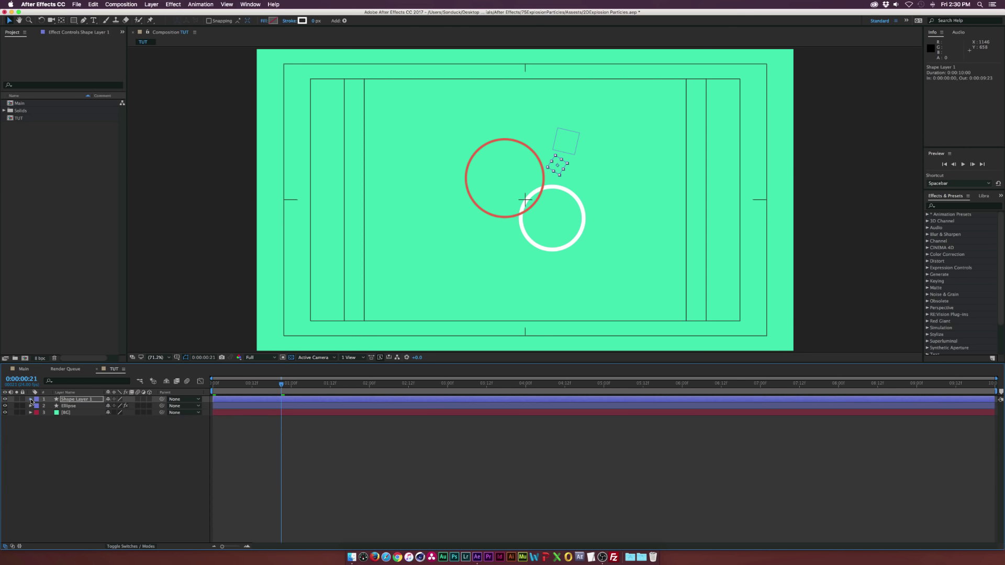
click(30, 400)
click(44, 414)
click(61, 413)
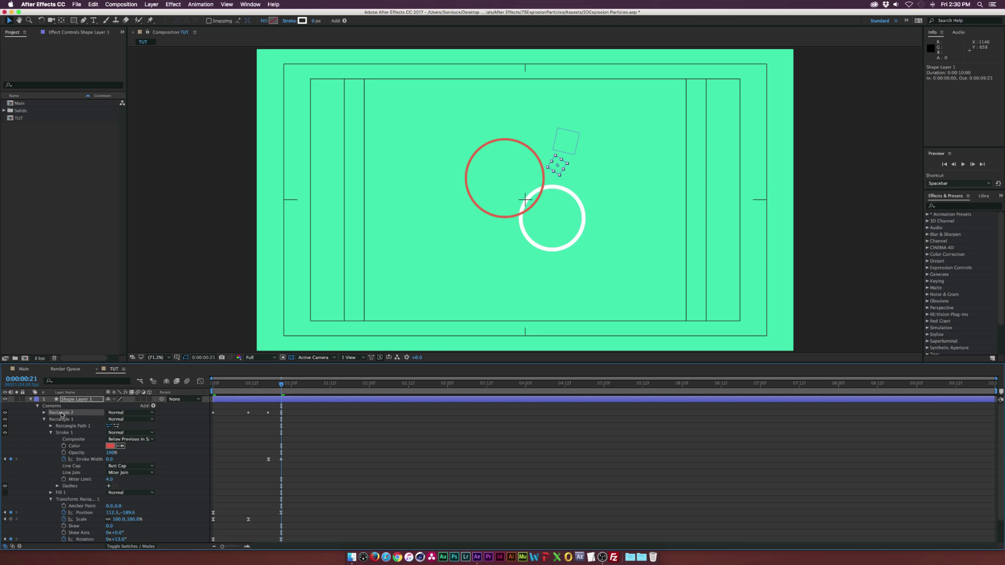
key(super+d)
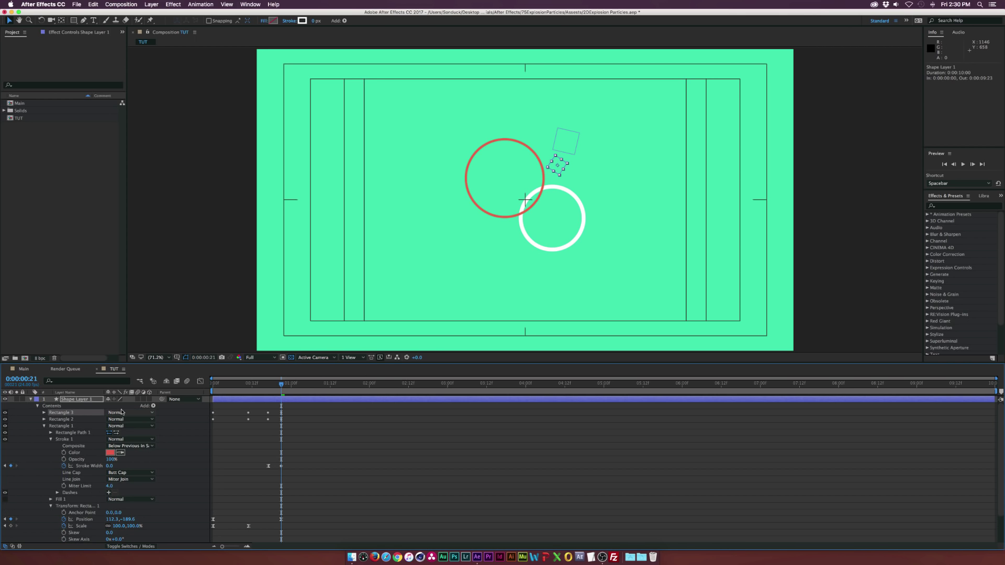
key(u)
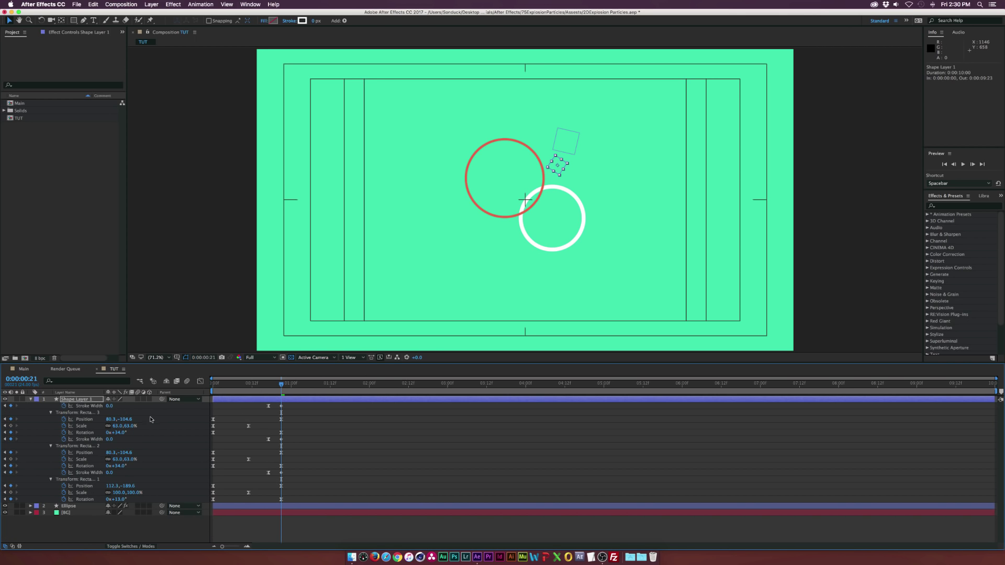
Reposition Rectangle 3's position keyframes so it flies toward the lower-left, starting from -109.7, 110.4 at 0:00:00:00
drag(304, 423, 201, 416)
drag(126, 420, 102, 419)
click(233, 419)
drag(234, 386, 210, 407)
click(213, 419)
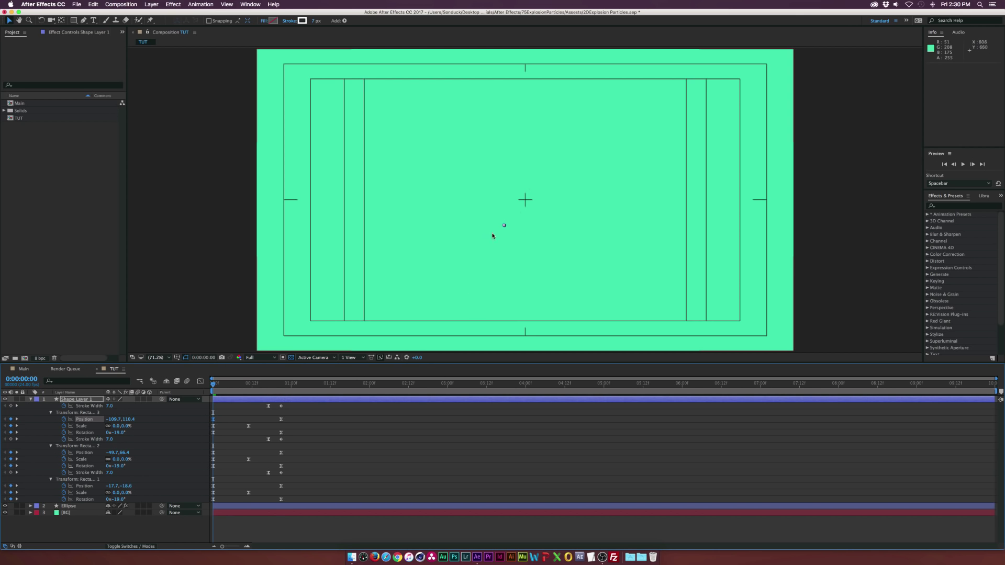
Delay Rectangle 3's keyframes by six frames and Rectangle 2's by three frames, and preview the staggered squares
mouse_move(231, 383)
mouse_down()
mouse_move(290, 387)
mouse_move(245, 387)
mouse_up()
mouse_move(301, 408)
mouse_down()
mouse_move(240, 415)
mouse_move(208, 435)
mouse_move(219, 418)
mouse_move(233, 419)
mouse_up()
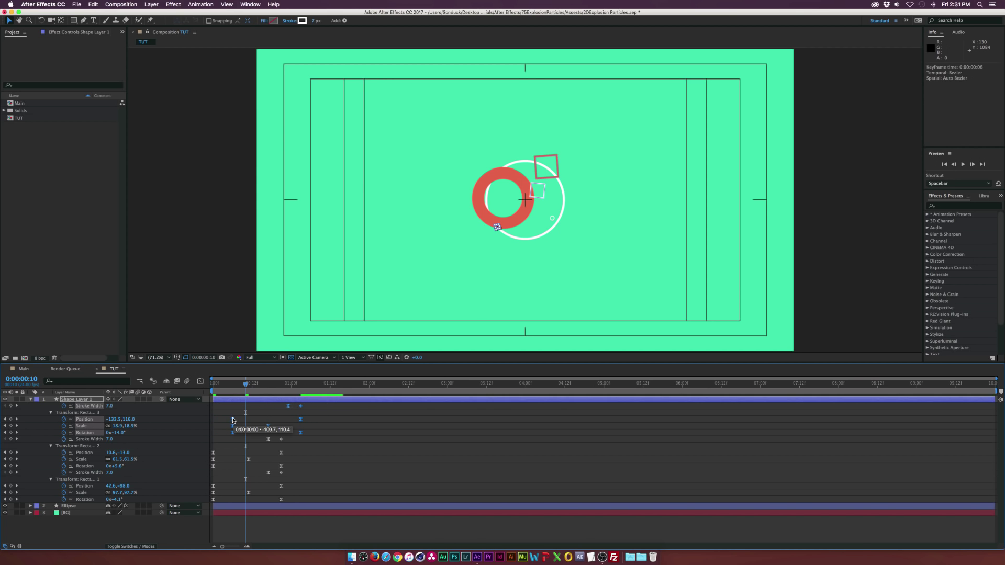
mouse_move(289, 440)
mouse_down()
mouse_move(198, 469)
mouse_move(222, 455)
mouse_up()
click(347, 457)
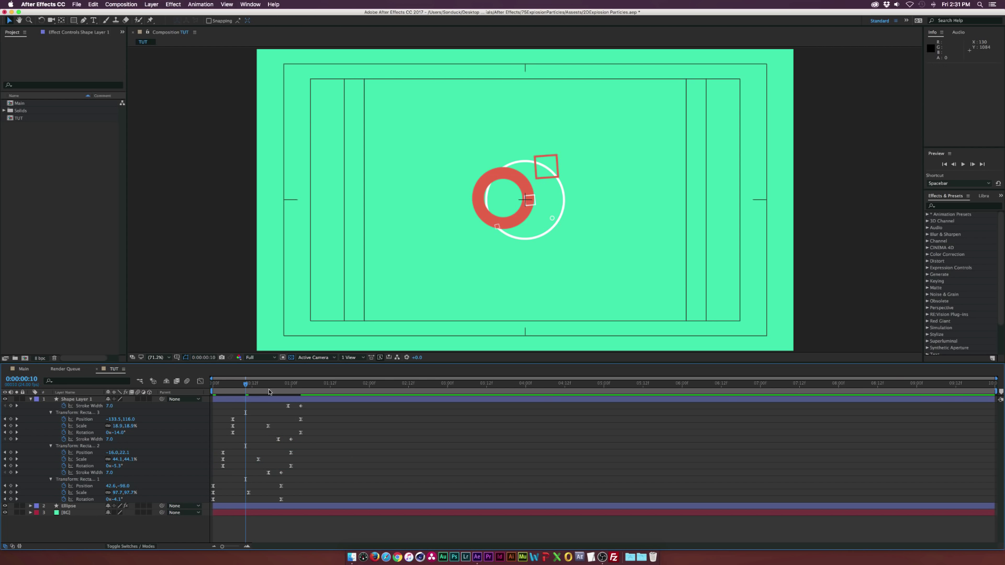
drag(265, 384, 246, 387)
key(space)
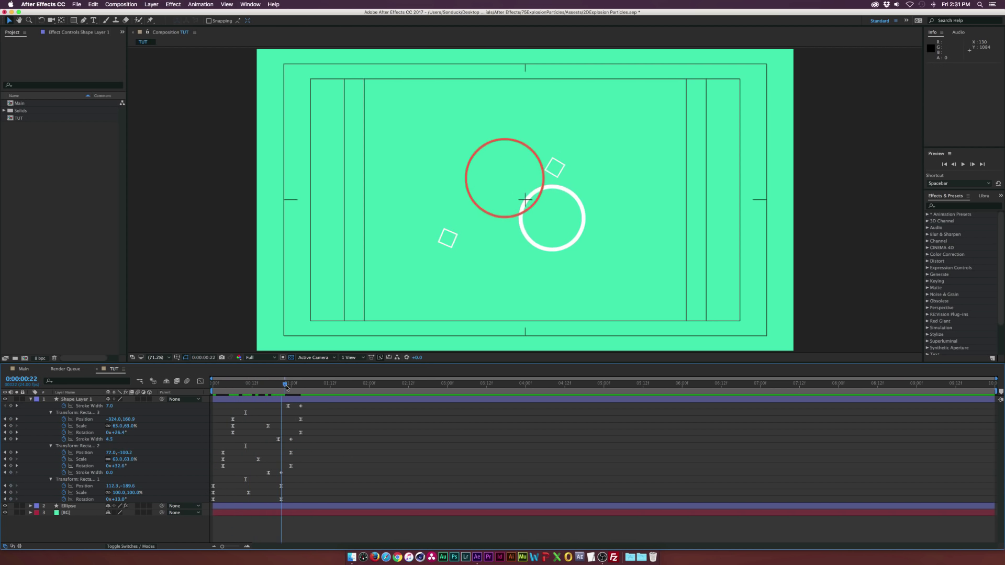
click(263, 389)
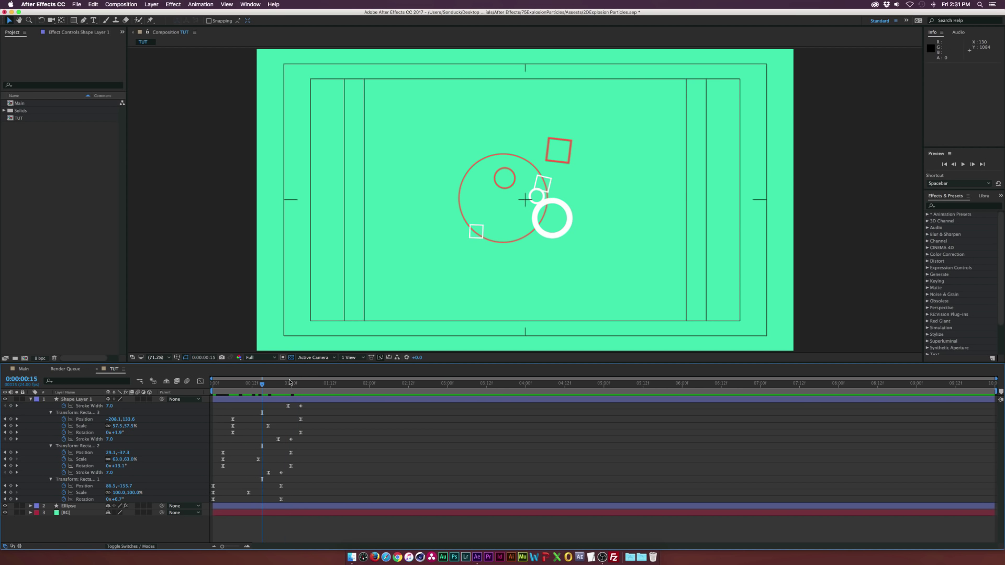
Rename the squares' shape layer as Square
click(67, 399)
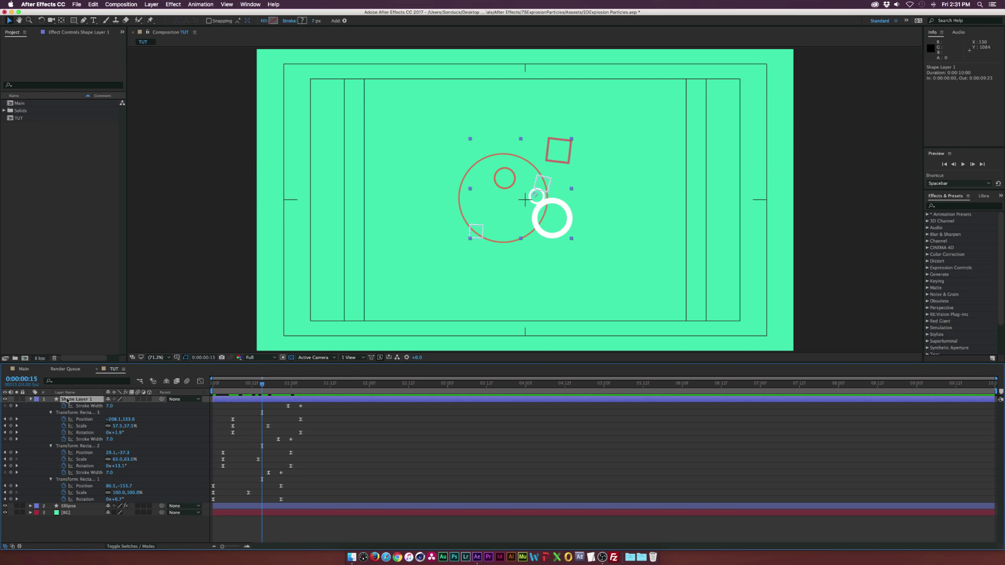
text(Square)
key(Return)
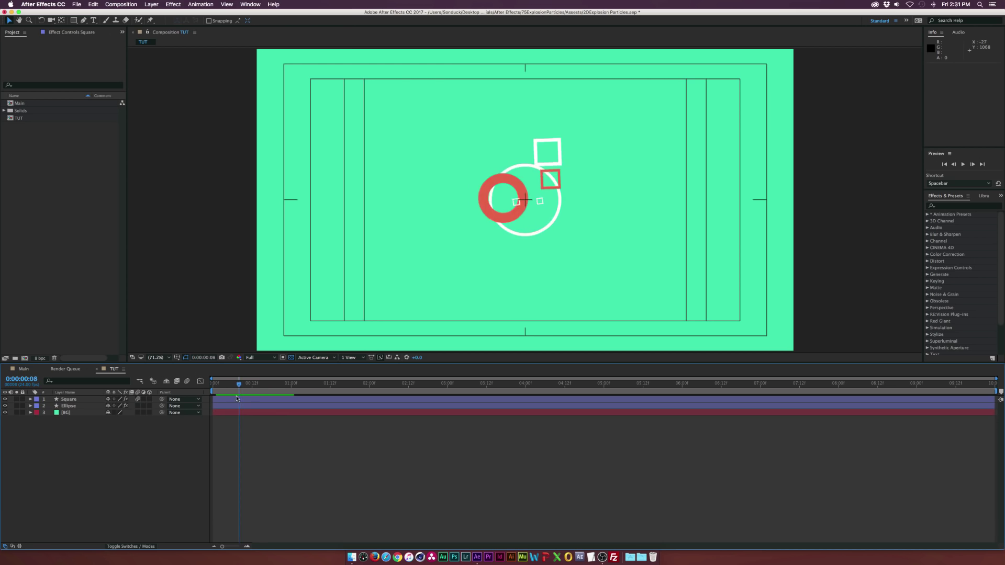
At 0:00:00:16, draw a small white-stroked polygon with an outer radius of about 53 near the composition's centre
drag(238, 385, 265, 384)
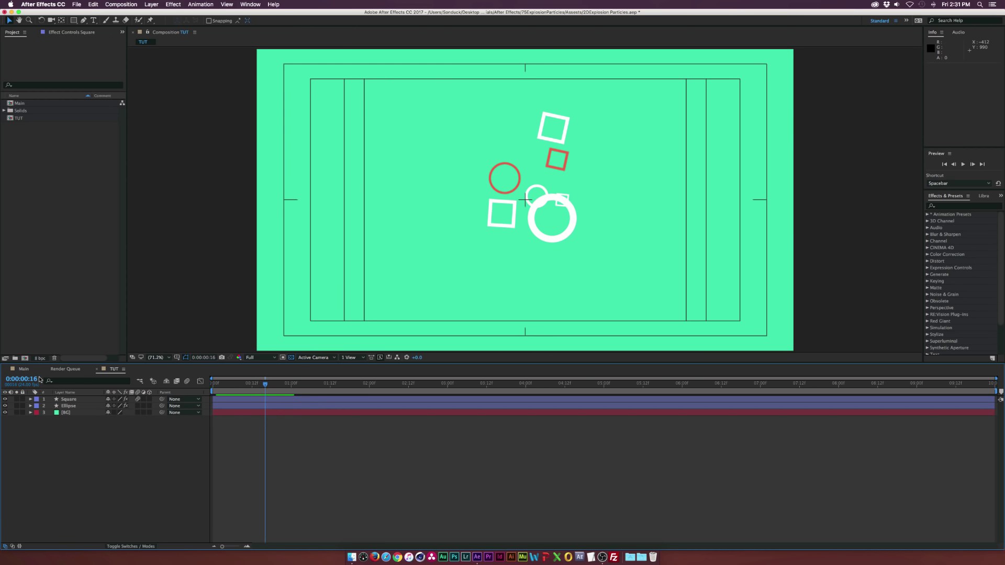
mouse_move(74, 21)
mouse_down()
mouse_move(91, 21)
mouse_move(106, 46)
mouse_up()
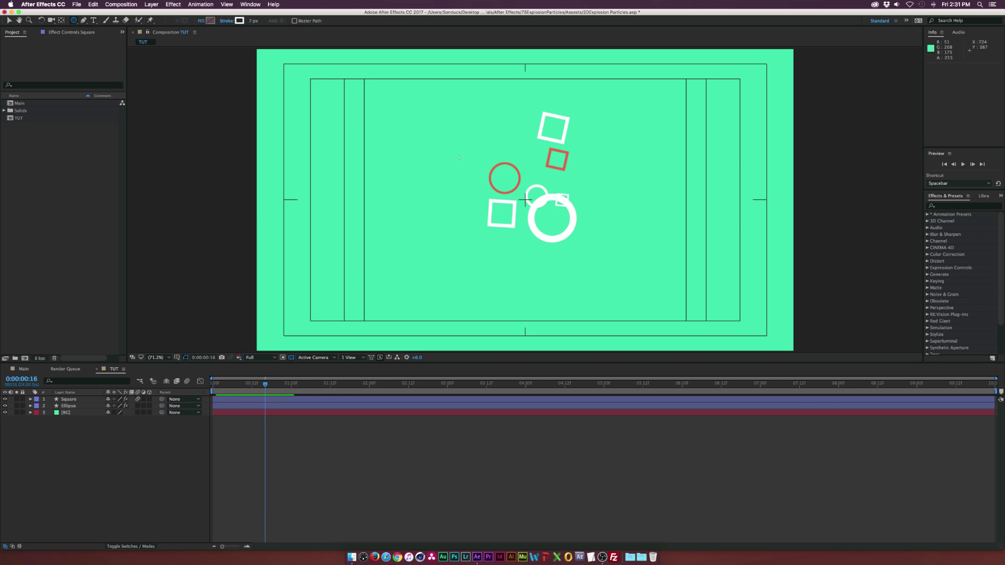
mouse_move(526, 190)
mouse_down()
mouse_move(537, 179)
mouse_move(527, 175)
mouse_up()
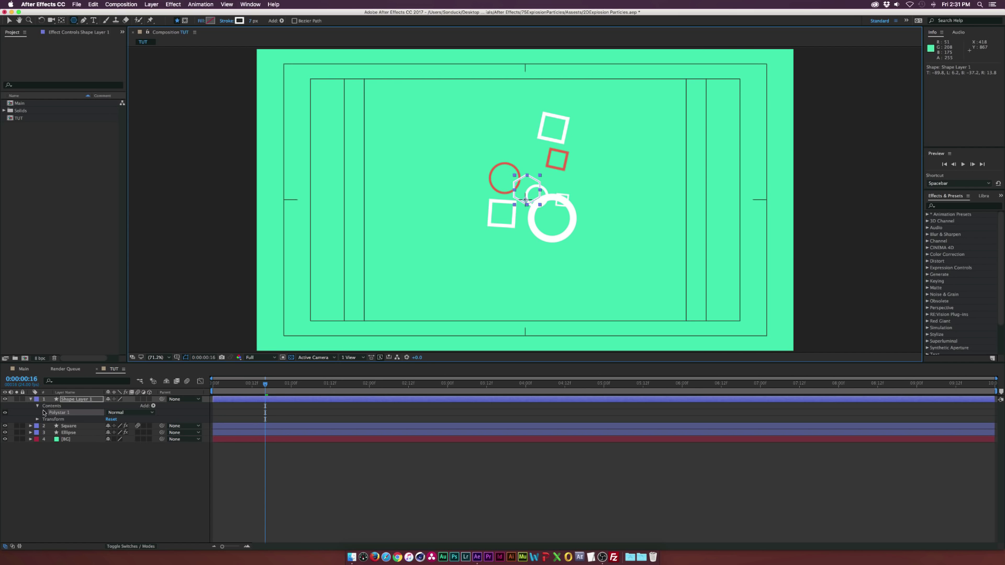
Set the polygon path's Points to 3 to make a triangle
click(43, 413)
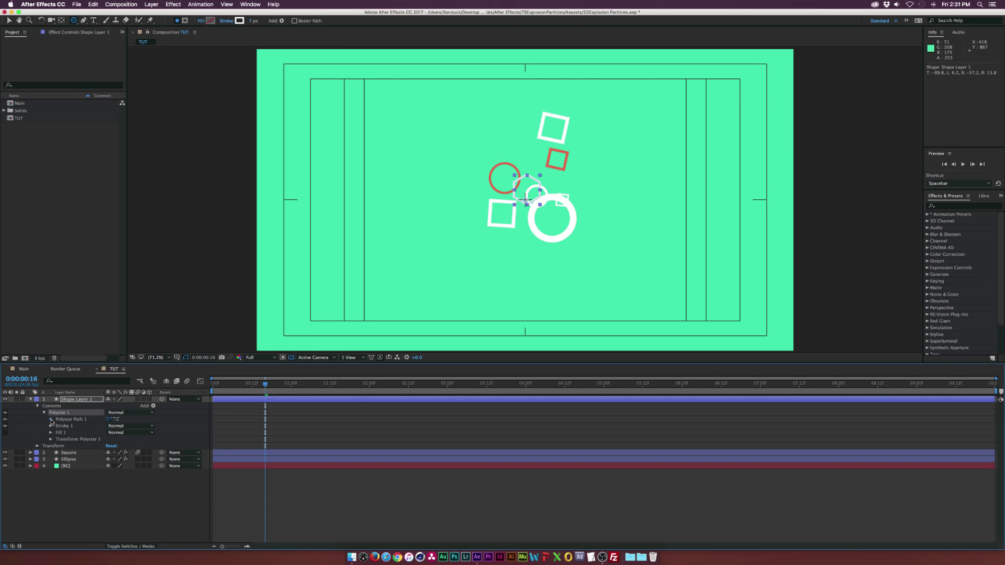
click(51, 419)
click(108, 433)
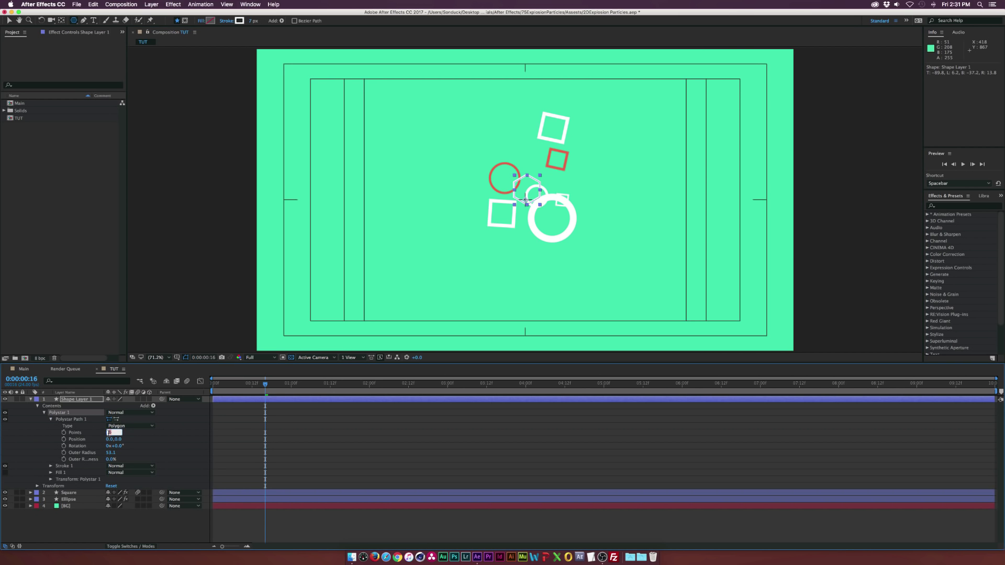
text(3)
click(144, 436)
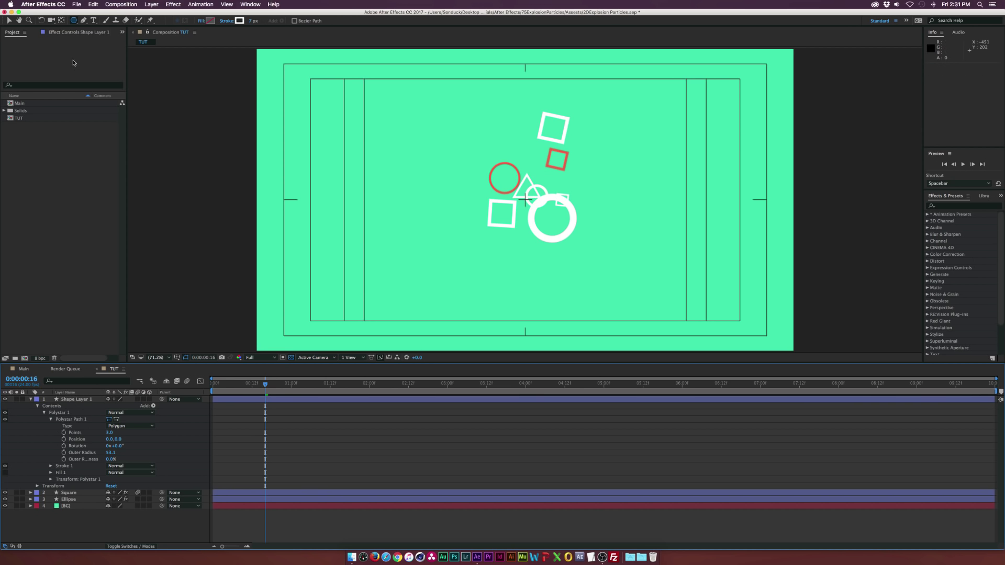
click(9, 22)
Copy the position, scale and rotation keyframes of Rectangle 2 in the Square layer
click(67, 493)
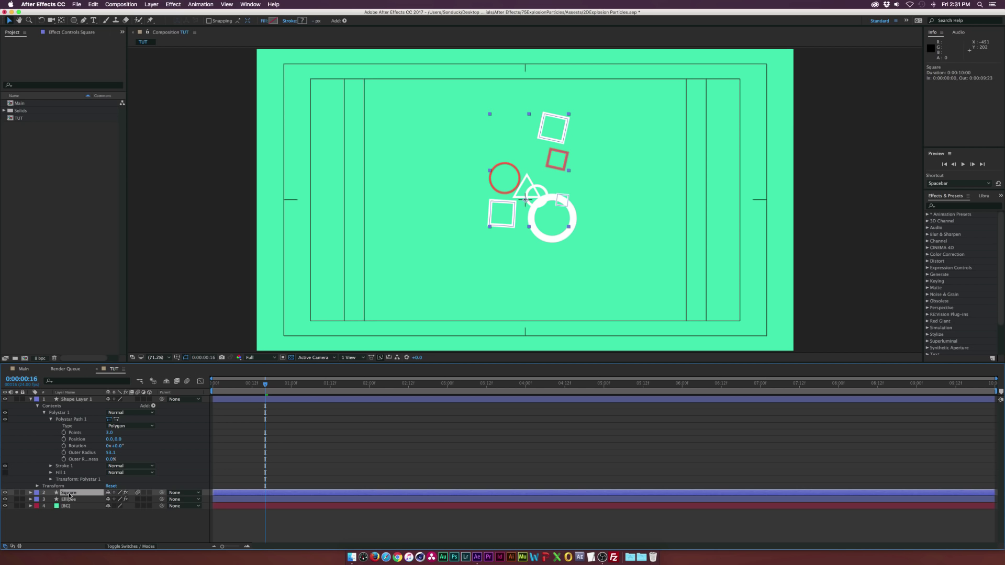
key(u)
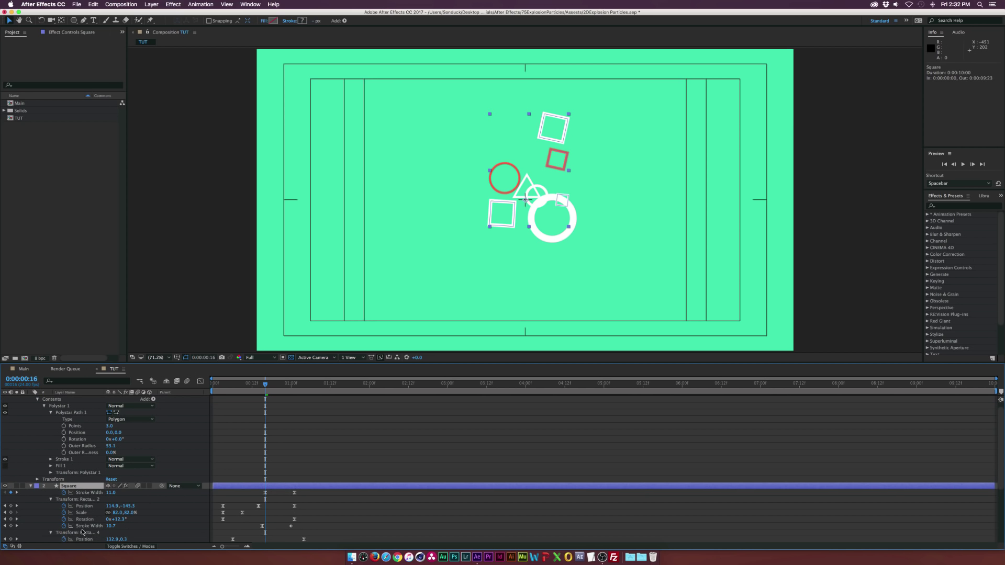
drag(308, 506, 212, 520)
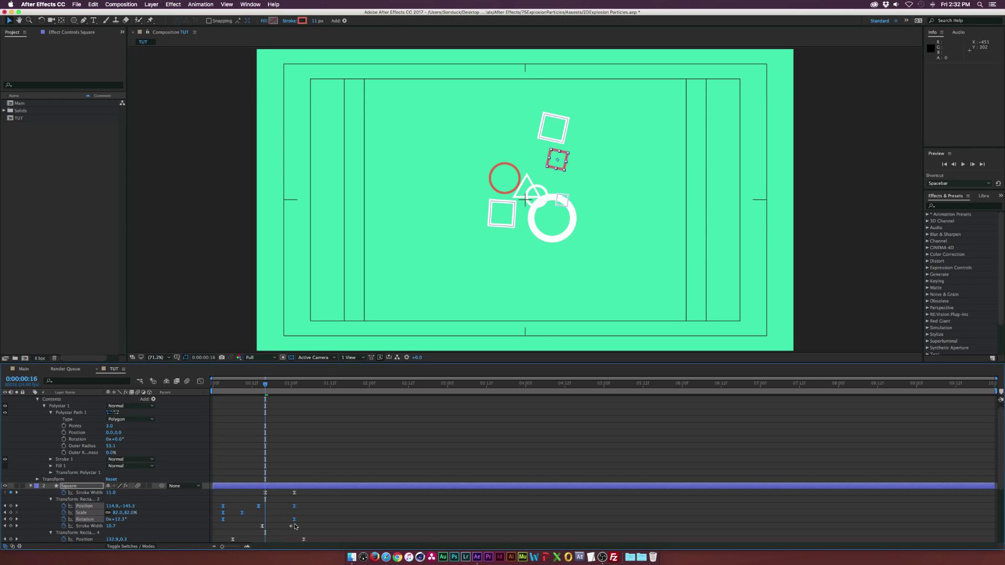
key(super+c)
Paste the copied keyframes onto Transform Polystar 1 and shift them to start at 0:00:00:05
scroll(73, 445, up, 1)
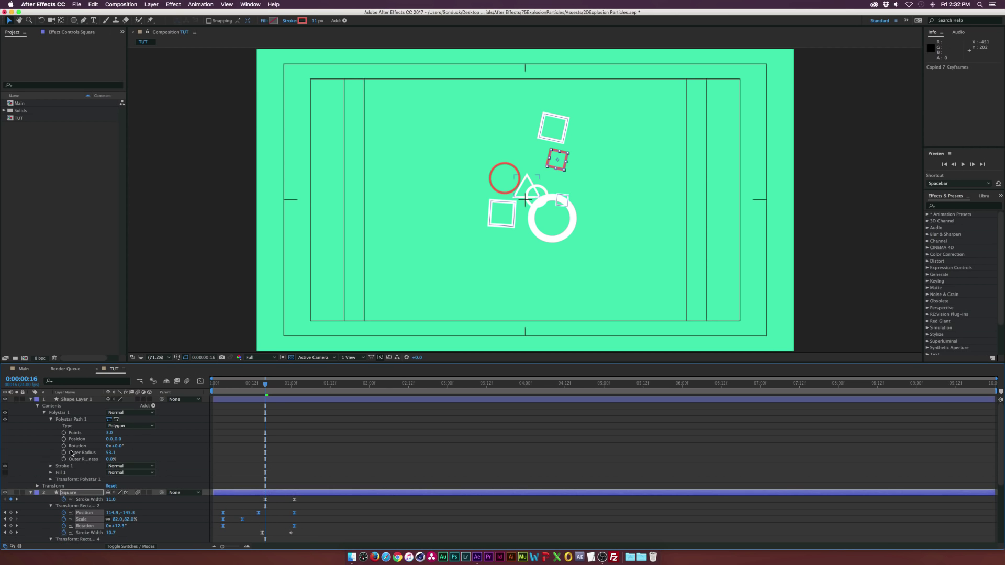
key(F2)
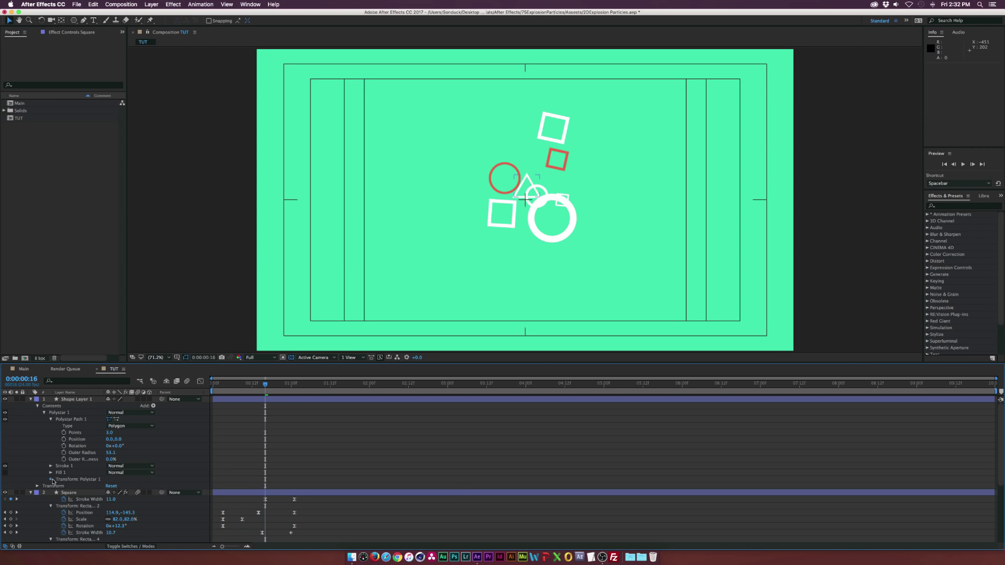
click(51, 479)
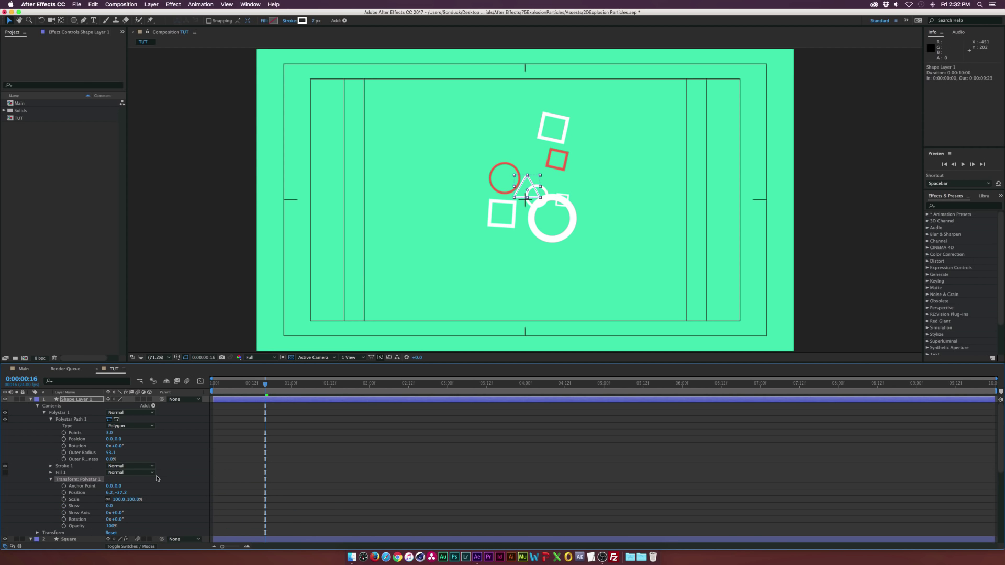
key(super+v)
drag(266, 497, 230, 496)
key(F2)
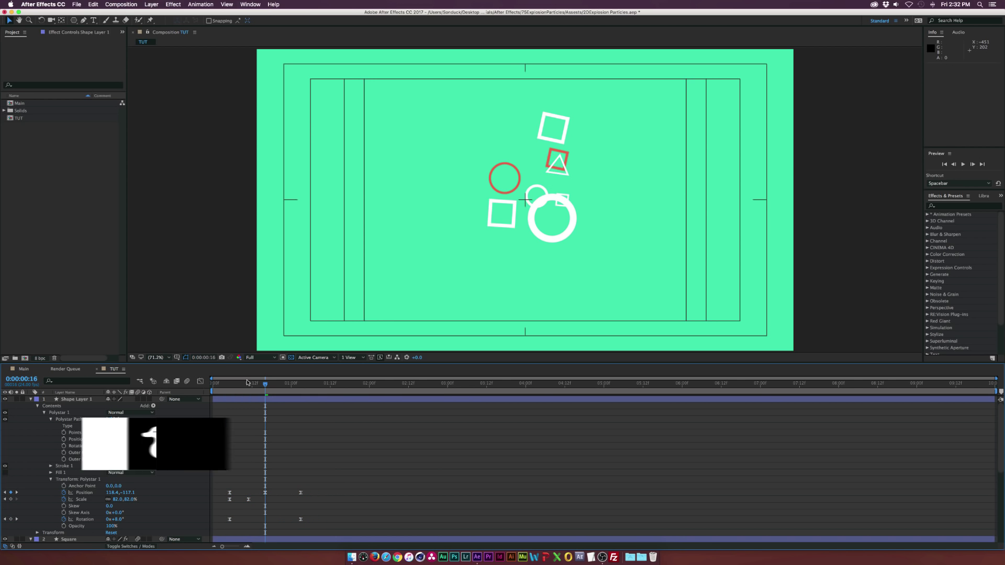
At 0:00:01:03, move the triangle layer about 164 px right and 367 px down, to the composition's lower-right area
drag(265, 385, 301, 384)
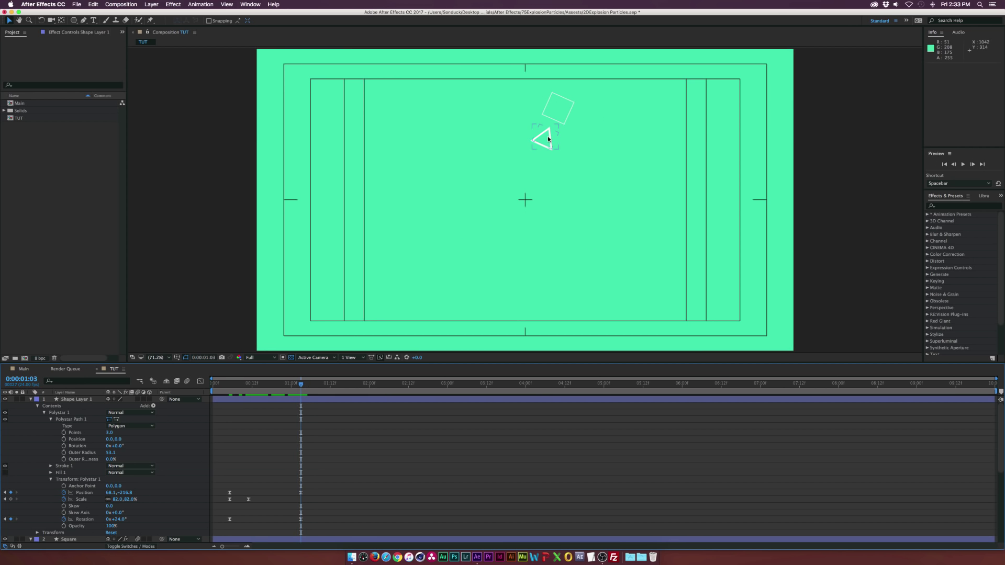
drag(547, 140, 595, 241)
click(286, 398)
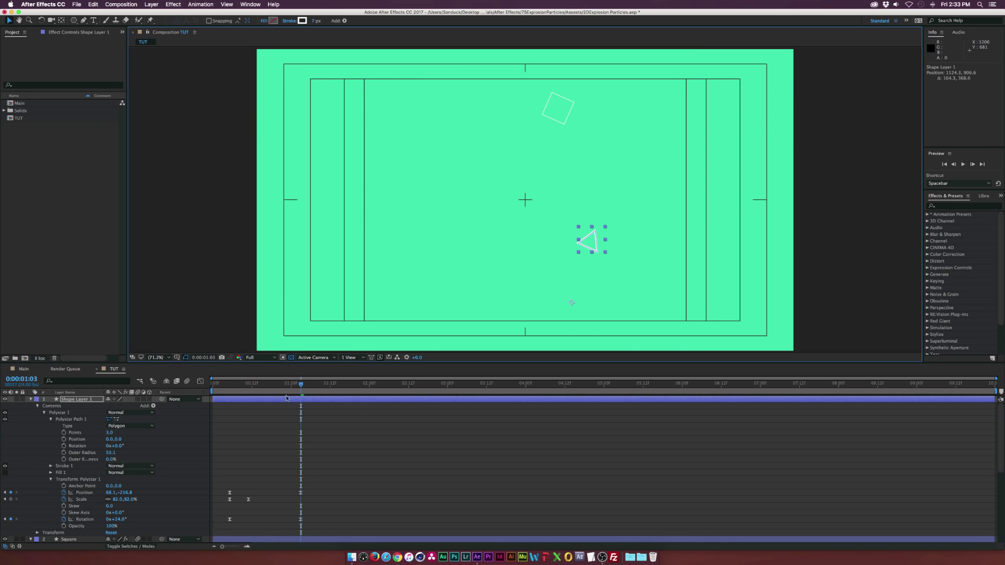
At 0:00:00:05, set the triangle's Transform Polystar 1 position keyframe to about -74, -313
drag(252, 391, 229, 394)
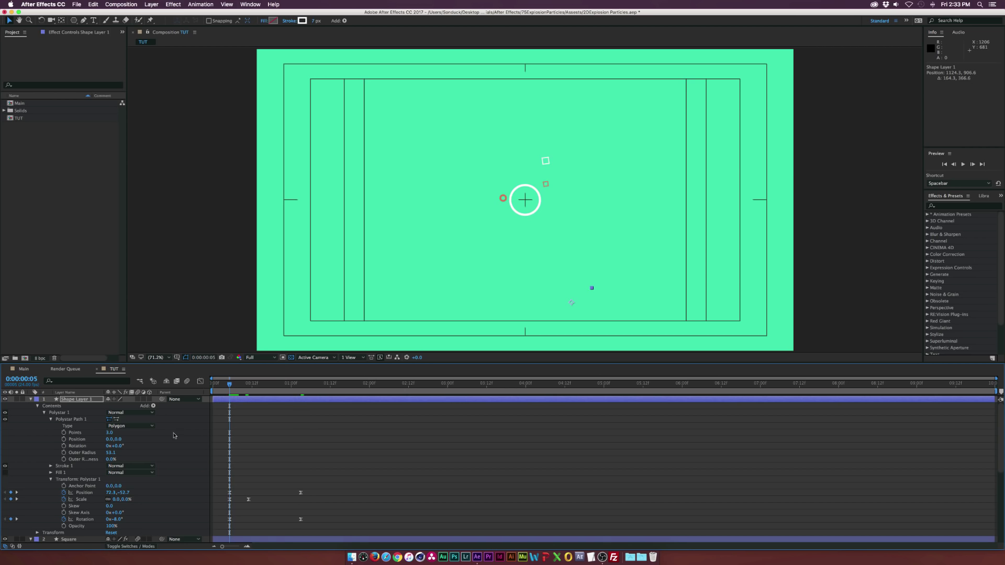
drag(113, 492, 104, 493)
click(238, 465)
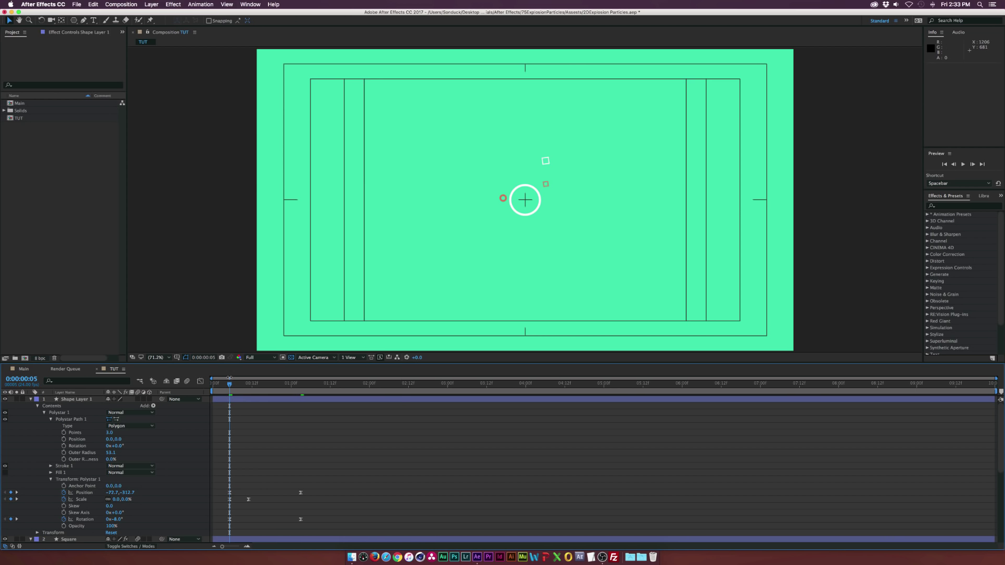
At 0:00:01:03, set the triangle's rotation keyframe to 126° and scrub through its motion
drag(230, 385, 301, 384)
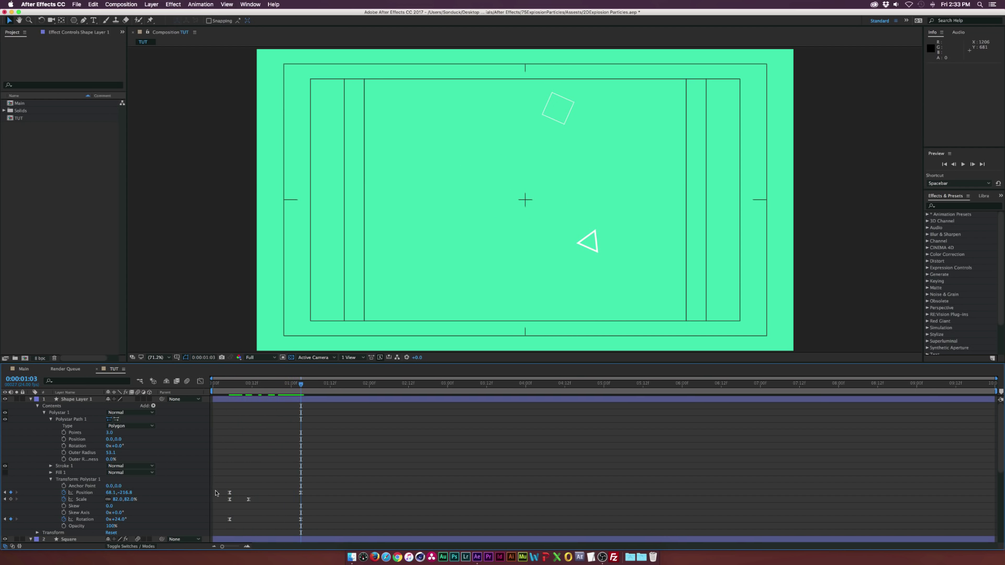
drag(127, 518, 166, 522)
click(300, 439)
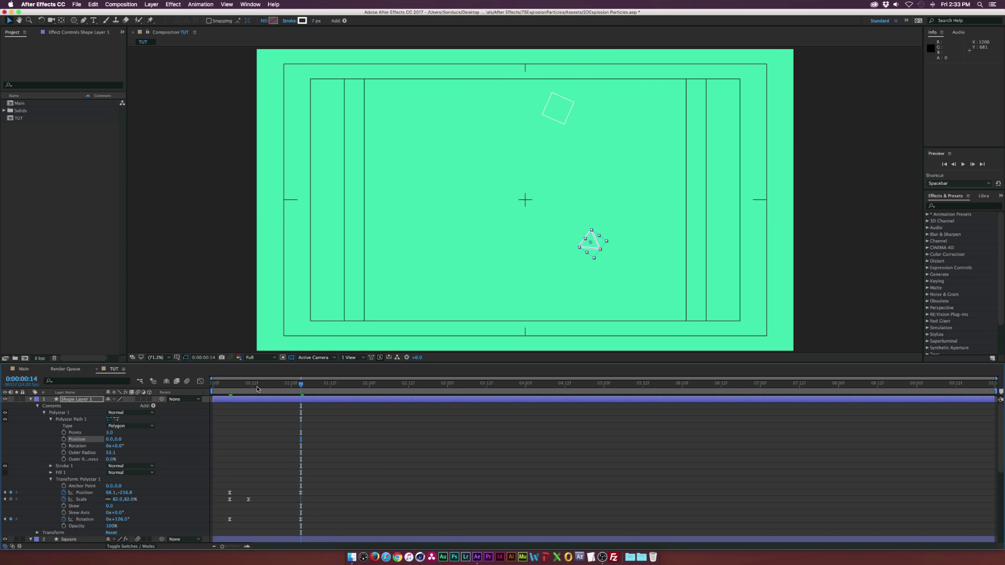
drag(257, 389, 290, 388)
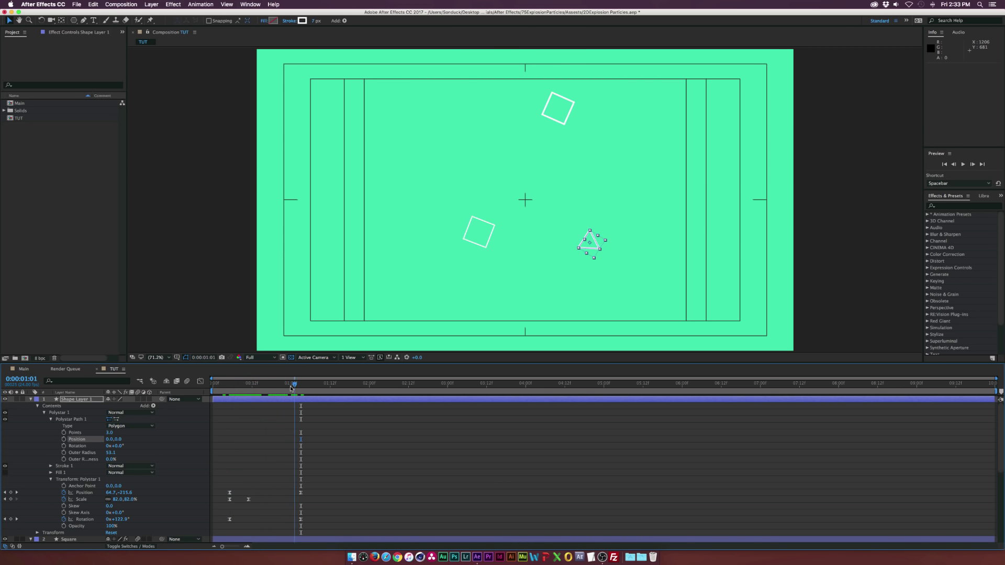
click(44, 413)
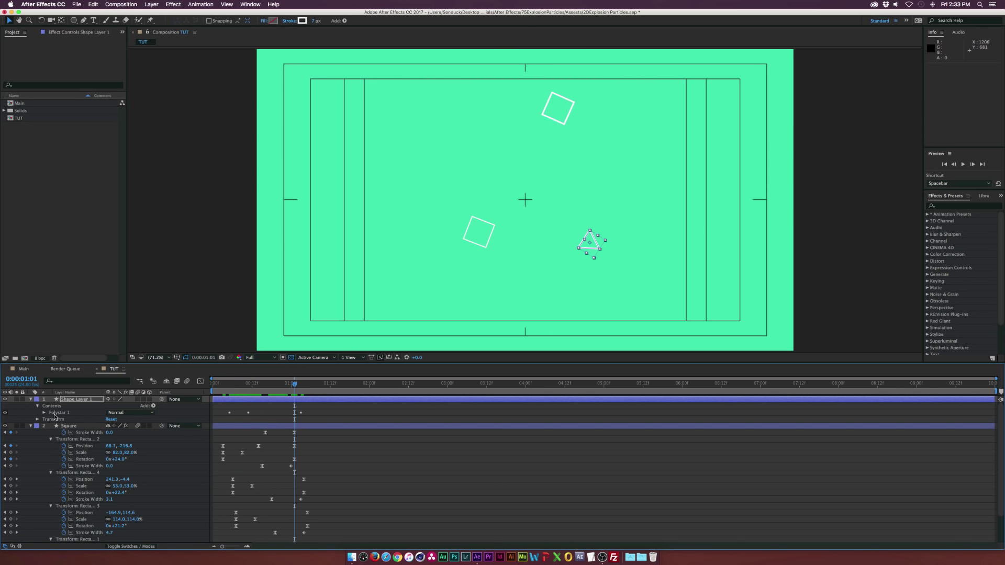
Animate the triangle's stroke width from 7 at 0:00:00:23 down to 0 at 0:00:01:03
click(44, 413)
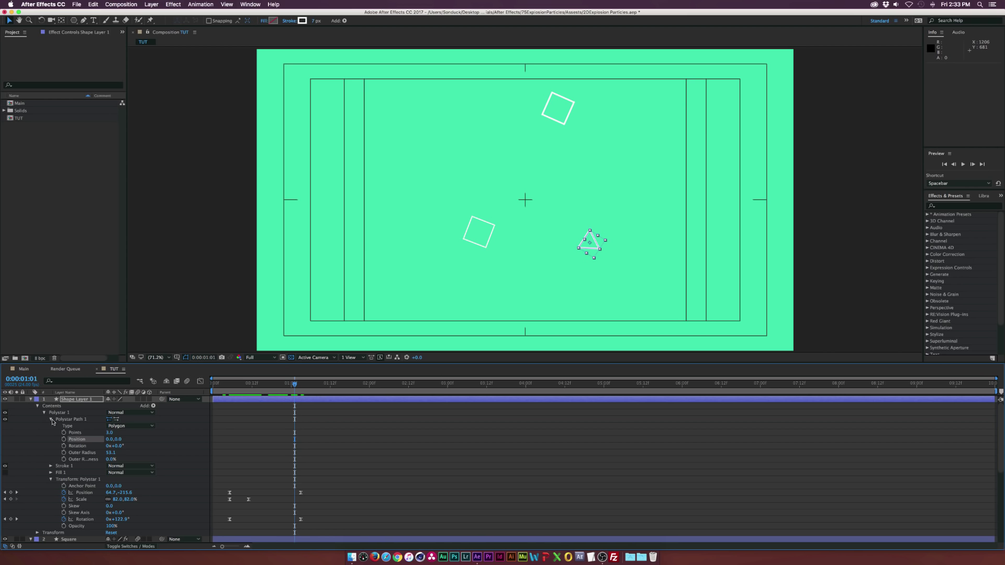
click(51, 467)
click(63, 493)
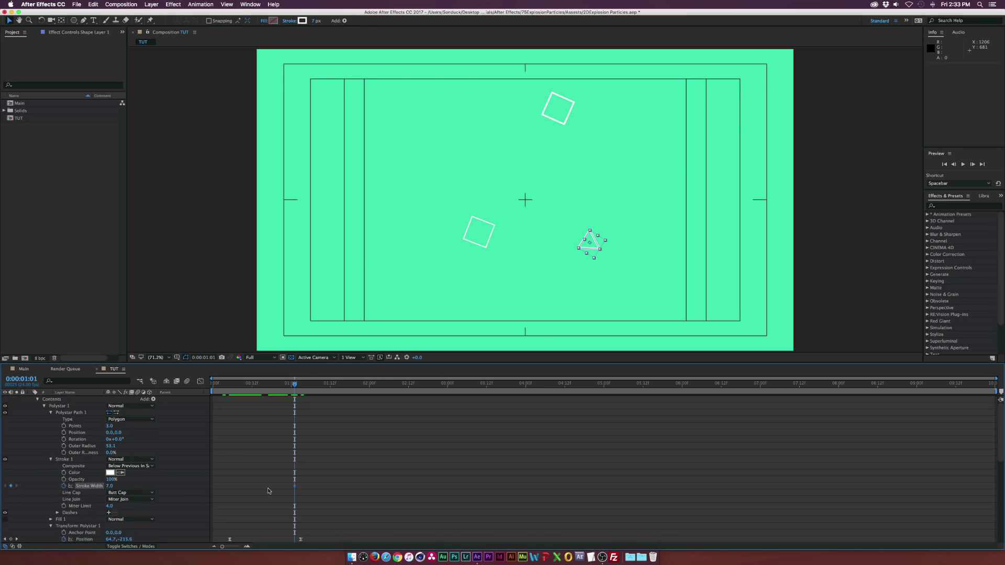
scroll(291, 476, down, 5)
drag(298, 391, 301, 391)
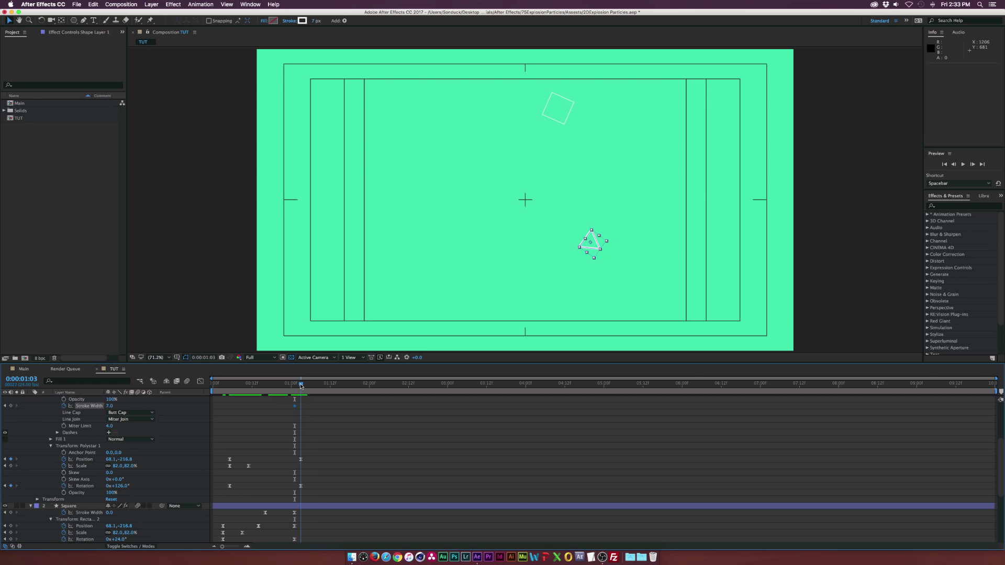
click(109, 407)
text(0)
key(Return)
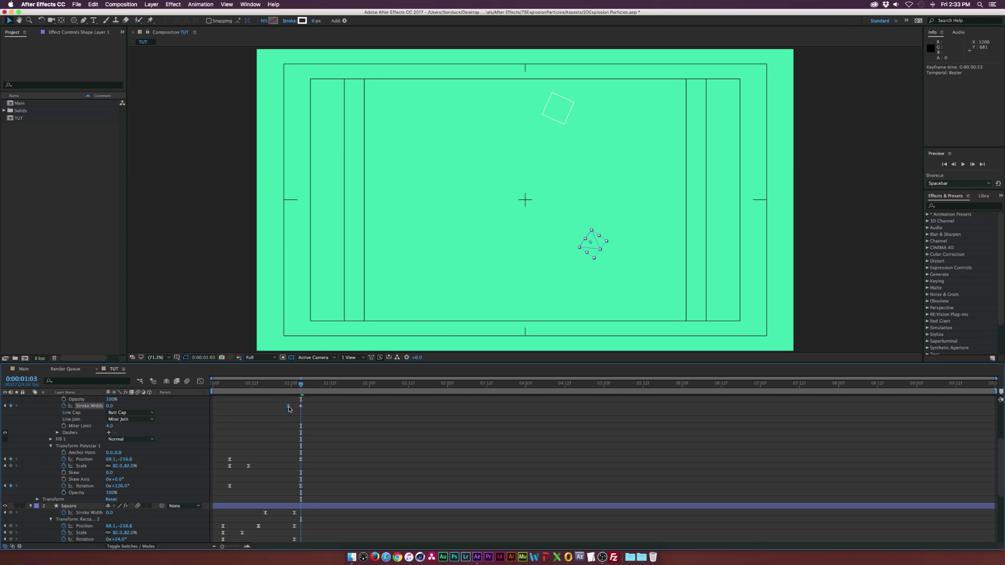
click(277, 439)
Duplicate the triangle's Polystar 1 group and shift all the copy's keyframes by four frames to start at 0:00:00:09
scroll(276, 439, up, 6)
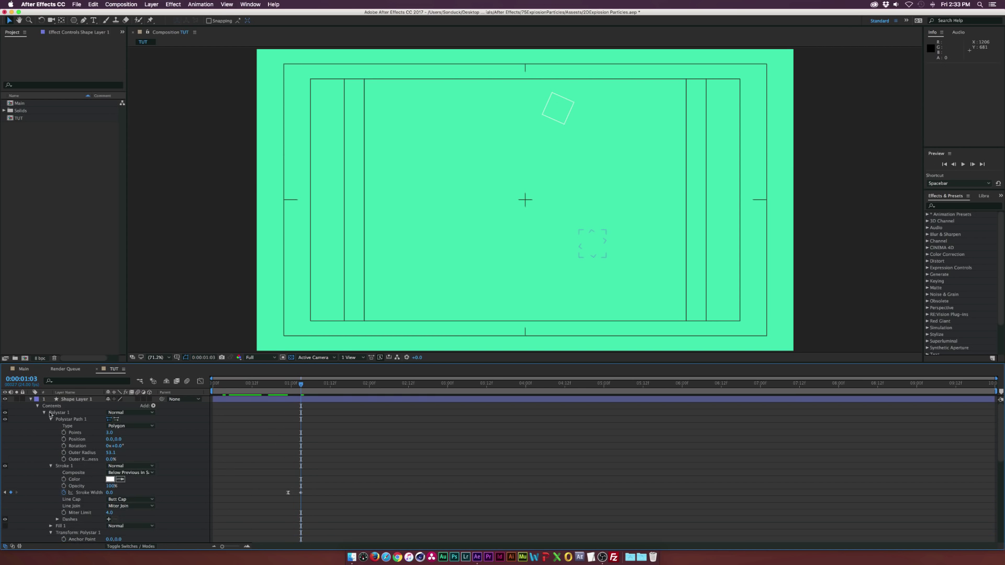
click(43, 413)
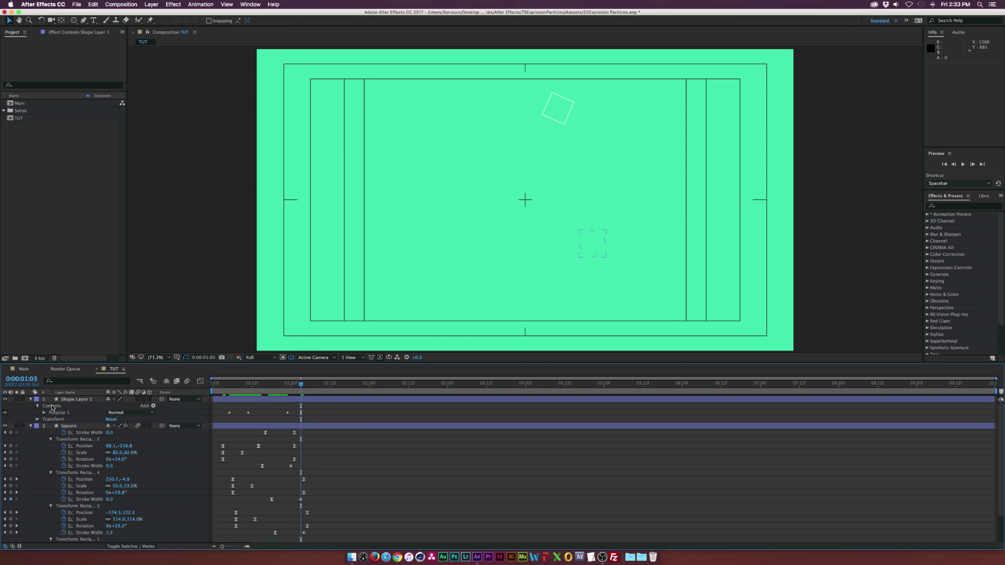
click(59, 412)
key(super+d)
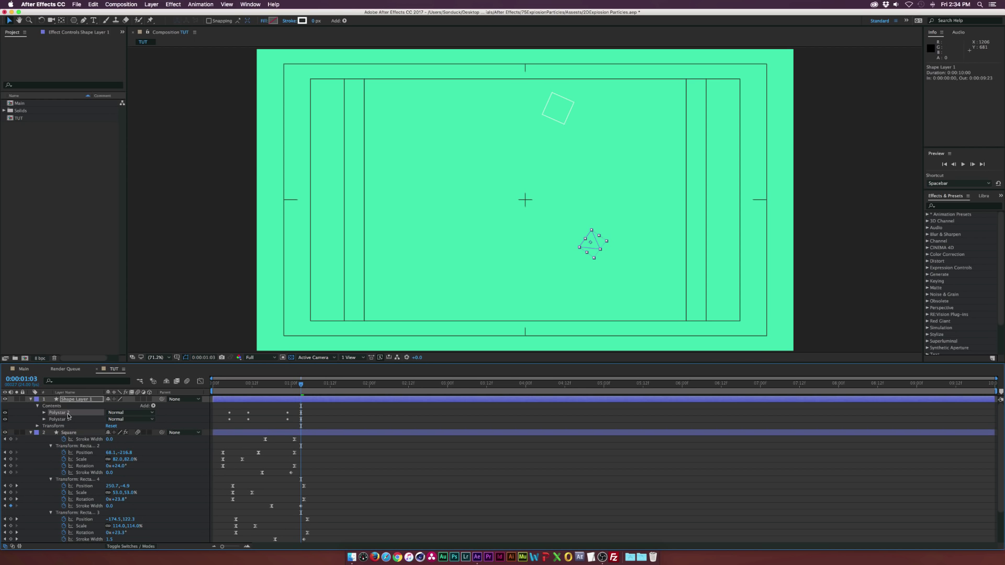
key(u)
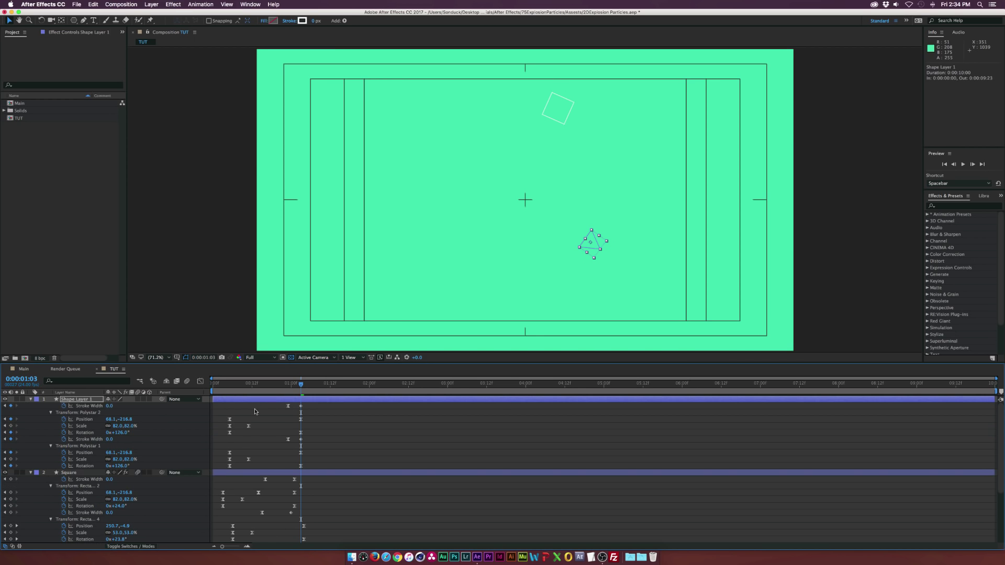
drag(224, 405, 324, 449)
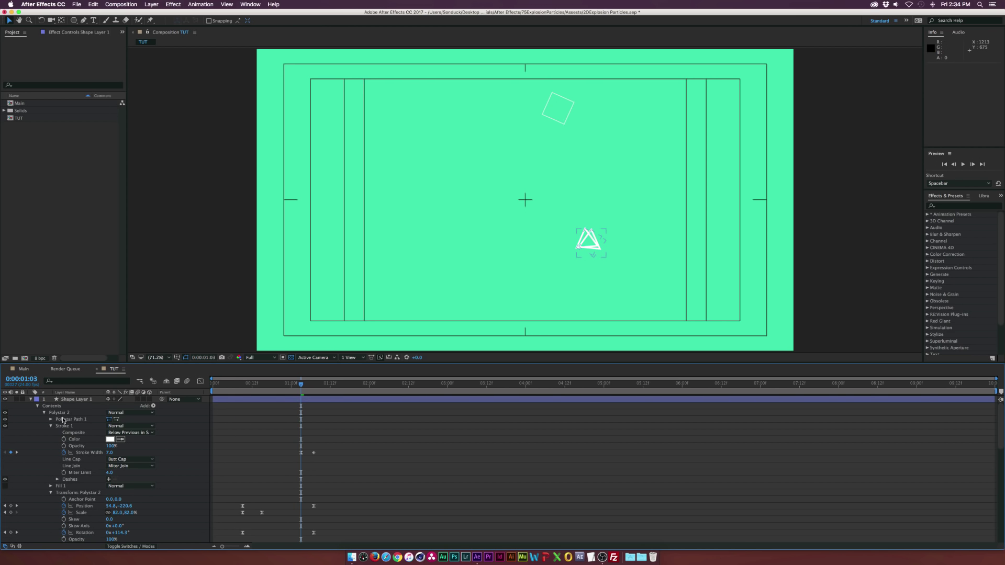
Change the stroke colour of the duplicated triangle, Polystar 2, to red
click(62, 413)
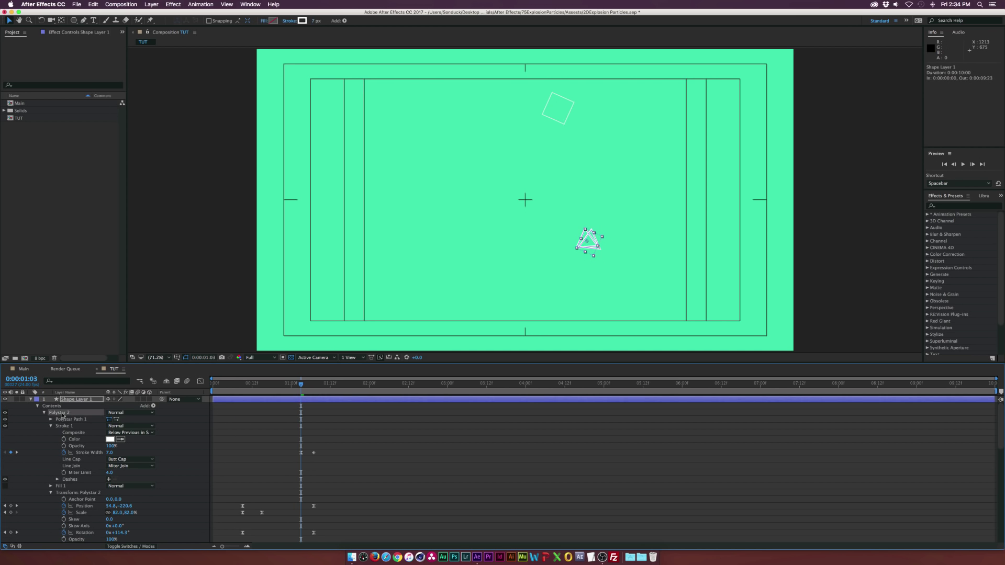
click(110, 439)
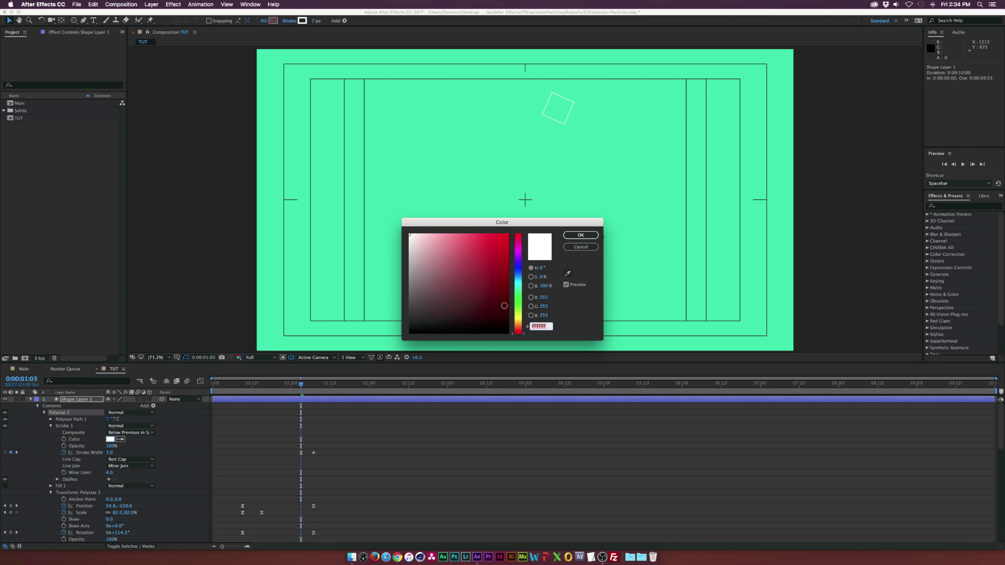
click(519, 328)
click(448, 254)
click(479, 269)
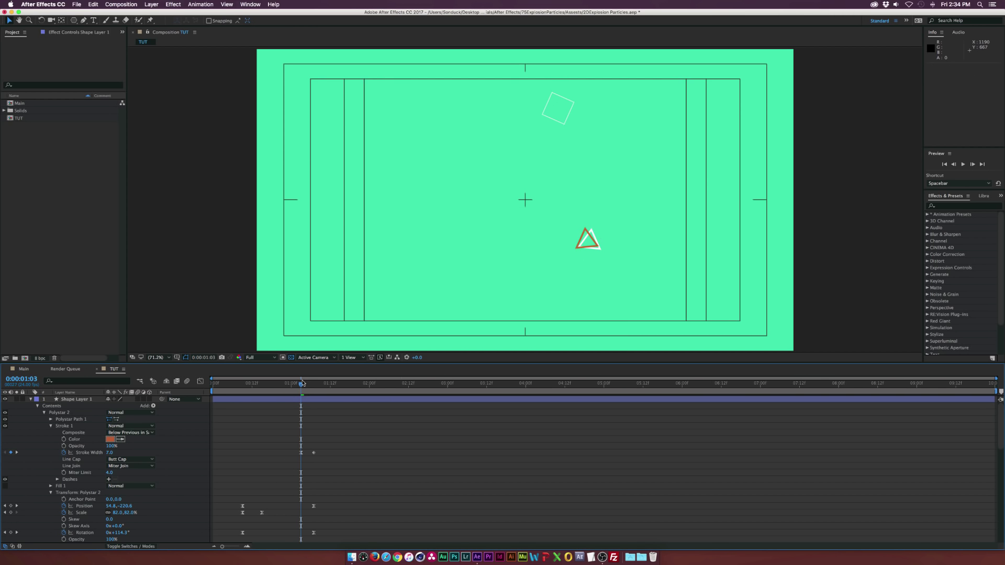
Reposition Polystar 2 at its end keyframe at 0:00:01:07 and set its 0:00:00:09 position to about -112.7, -302.7
drag(308, 387, 313, 387)
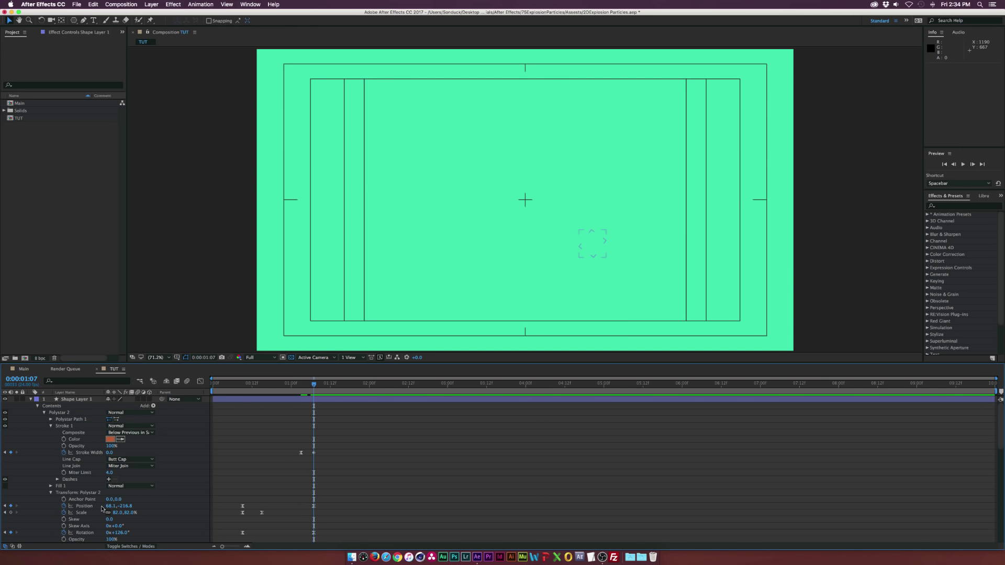
drag(108, 506, 144, 507)
drag(250, 386, 242, 385)
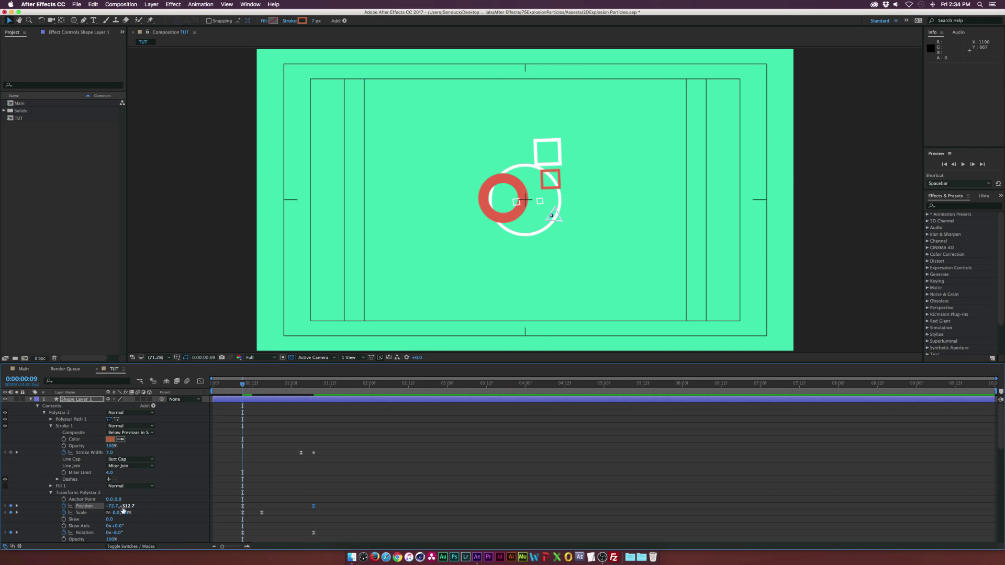
drag(130, 507, 113, 507)
Shift all of Polystar 2's keyframes by four frames to start at 0:00:00:13, and scrub through the motion
drag(219, 503, 316, 507)
scroll(264, 428, down, 5)
drag(221, 413, 335, 515)
drag(313, 473, 327, 474)
click(306, 447)
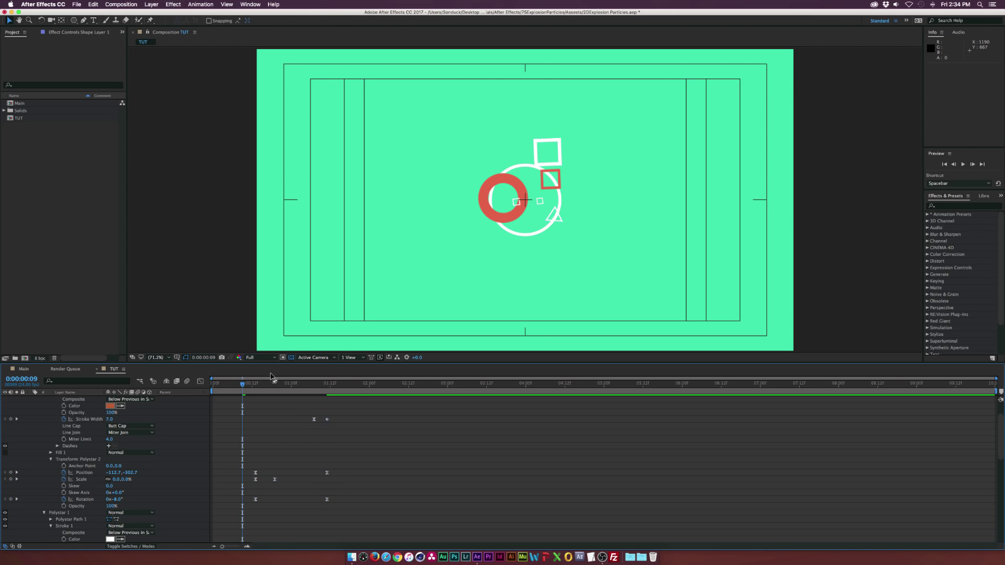
drag(246, 385, 311, 392)
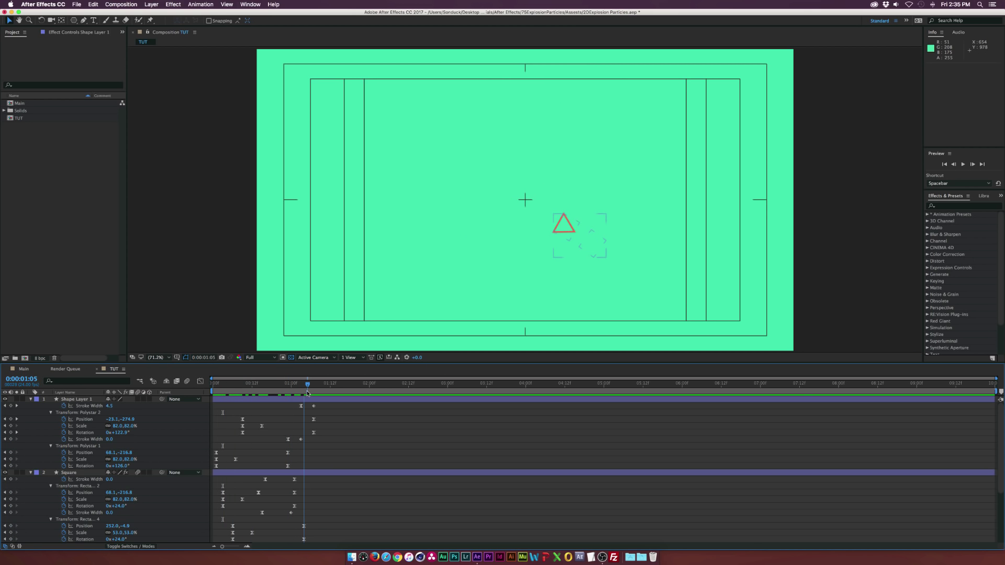
Shift Polystar 2's stroke-width keyframes a few frames earlier and scrub through the triangles' motion
drag(227, 392, 304, 391)
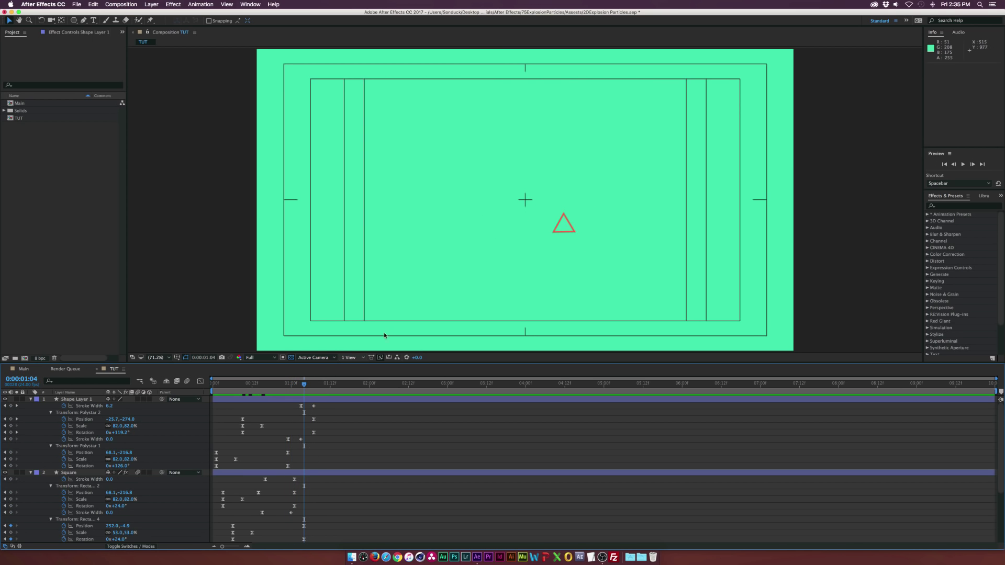
click(339, 406)
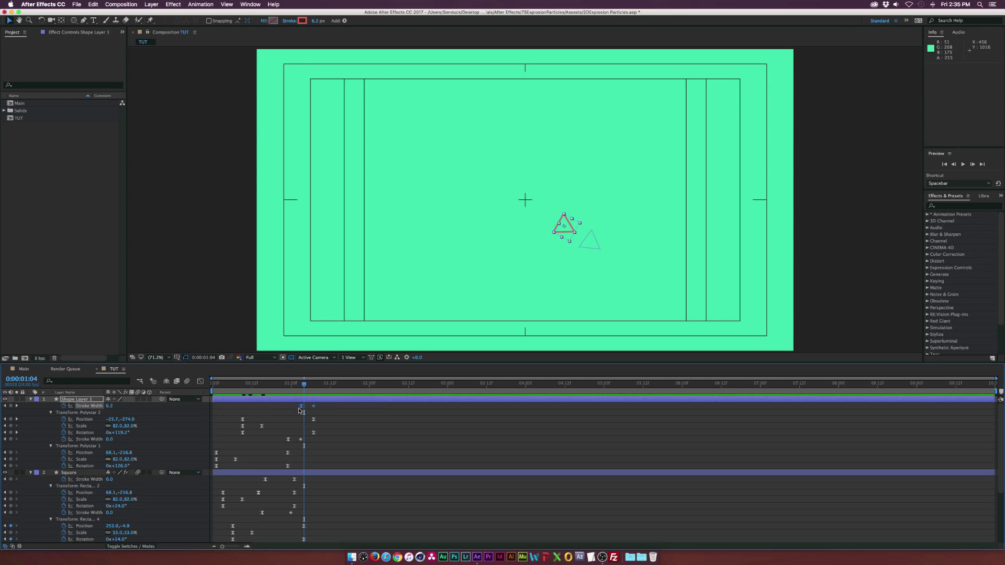
click(301, 406)
mouse_move(301, 407)
mouse_down()
mouse_move(290, 410)
mouse_move(281, 443)
mouse_up()
click(298, 414)
mouse_move(306, 386)
mouse_down()
mouse_move(315, 384)
mouse_move(293, 384)
mouse_up()
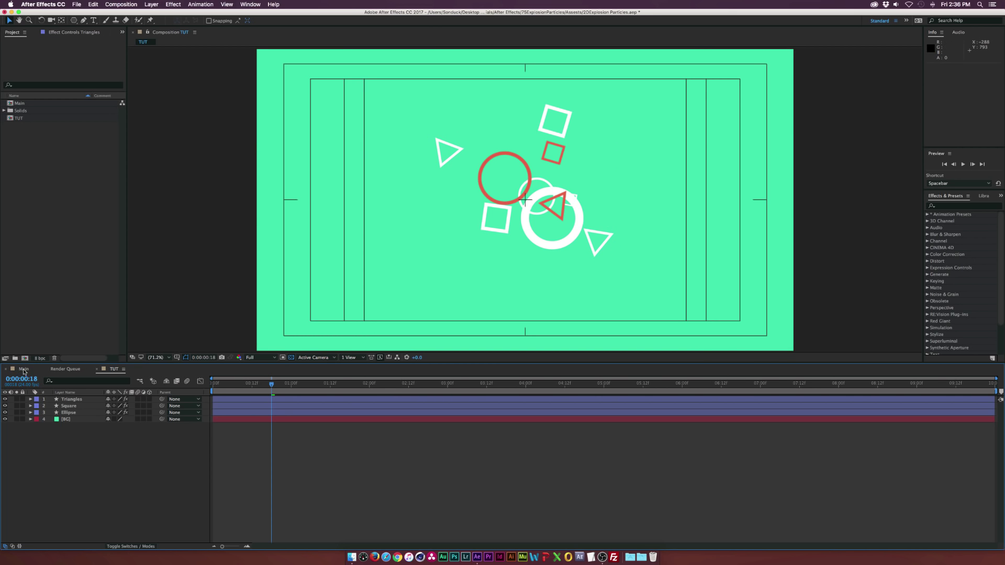
Draw a small star at the composition's centre as a new shape layer and make its stroke white
drag(73, 22, 91, 55)
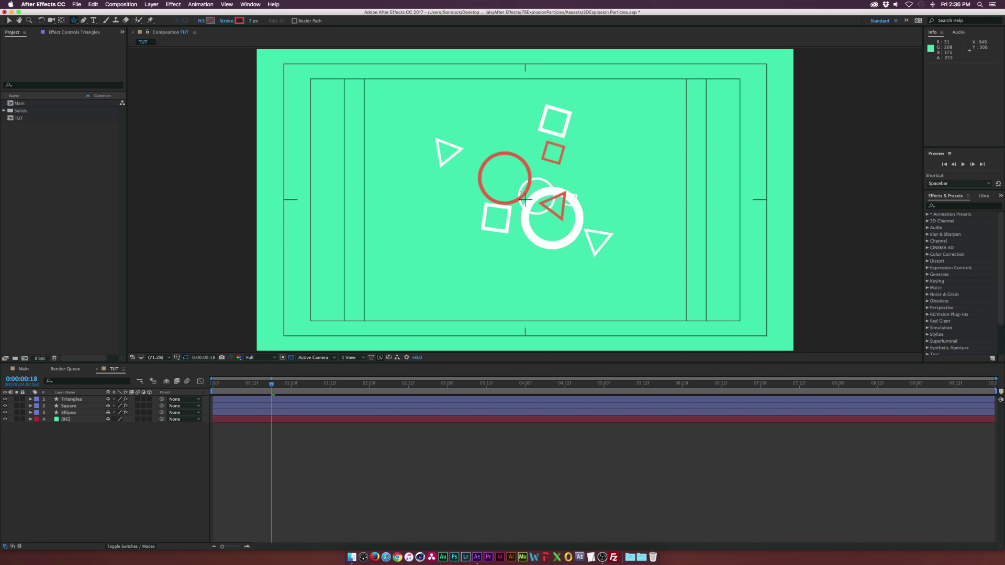
drag(525, 199, 532, 188)
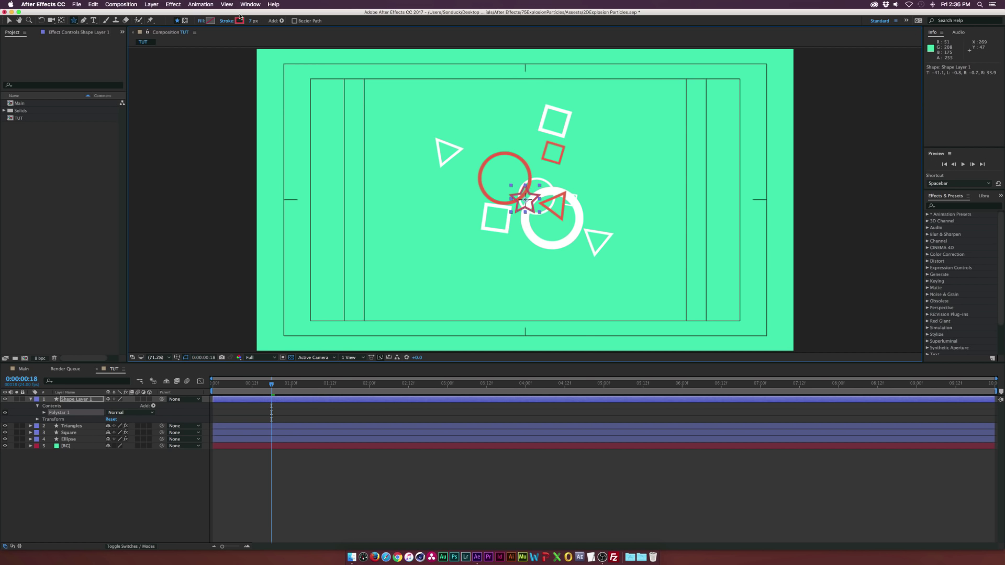
click(240, 20)
click(520, 179)
click(573, 230)
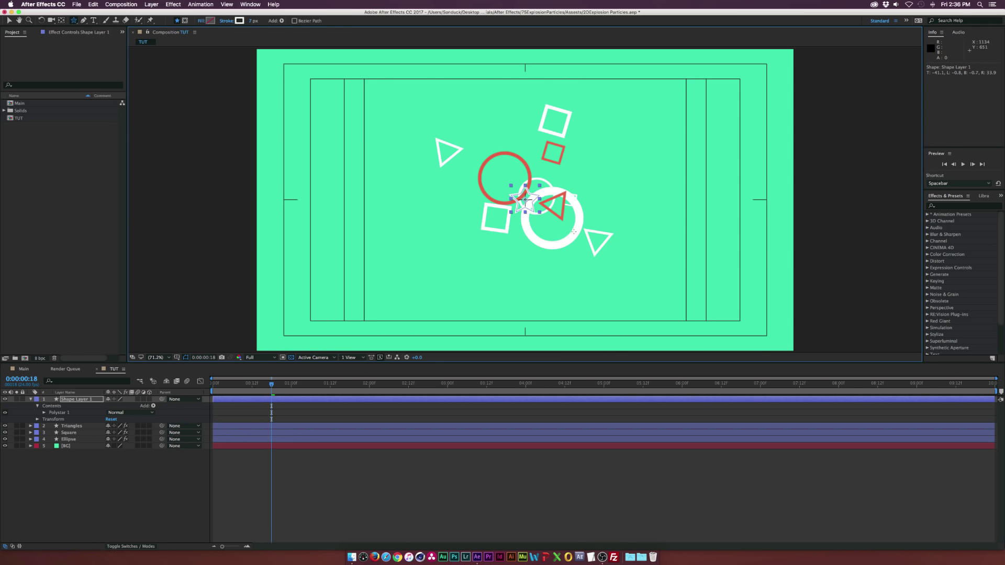
Copy the position, scale and rotation keyframes of Transform Polystar 3 in the Triangles layer onto the star's Transform Polystar 1
click(38, 427)
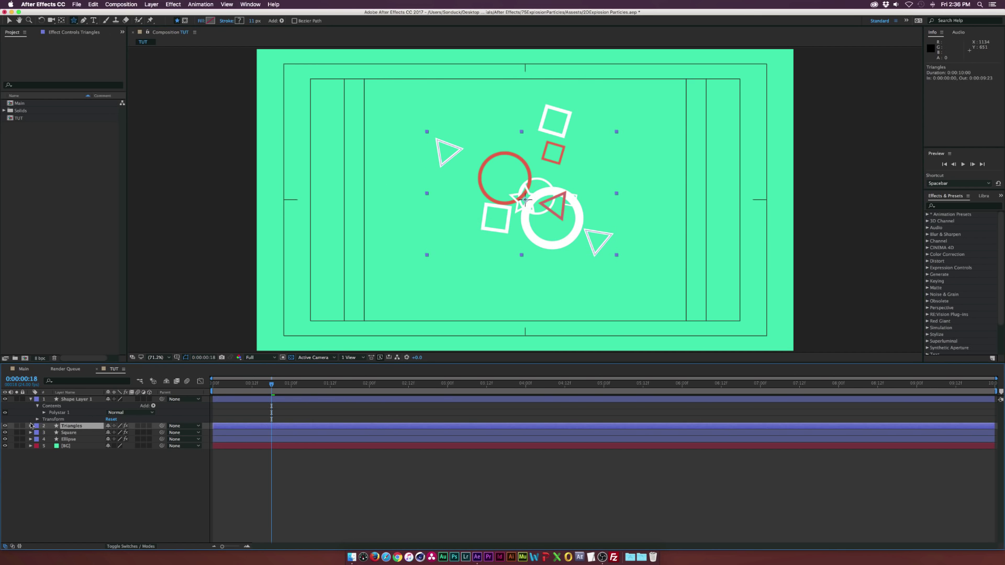
key(u)
drag(230, 445, 330, 463)
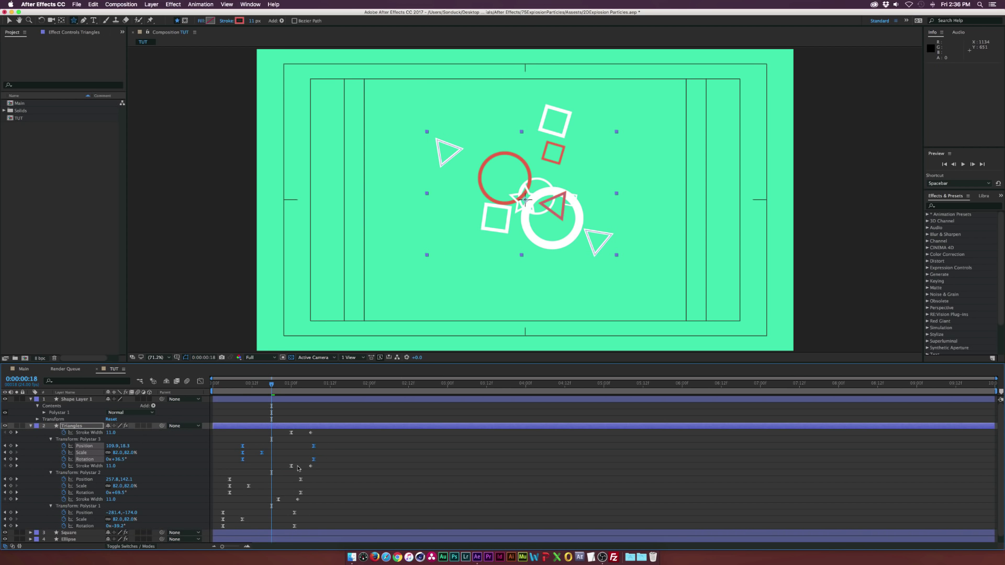
key(super+c)
click(52, 419)
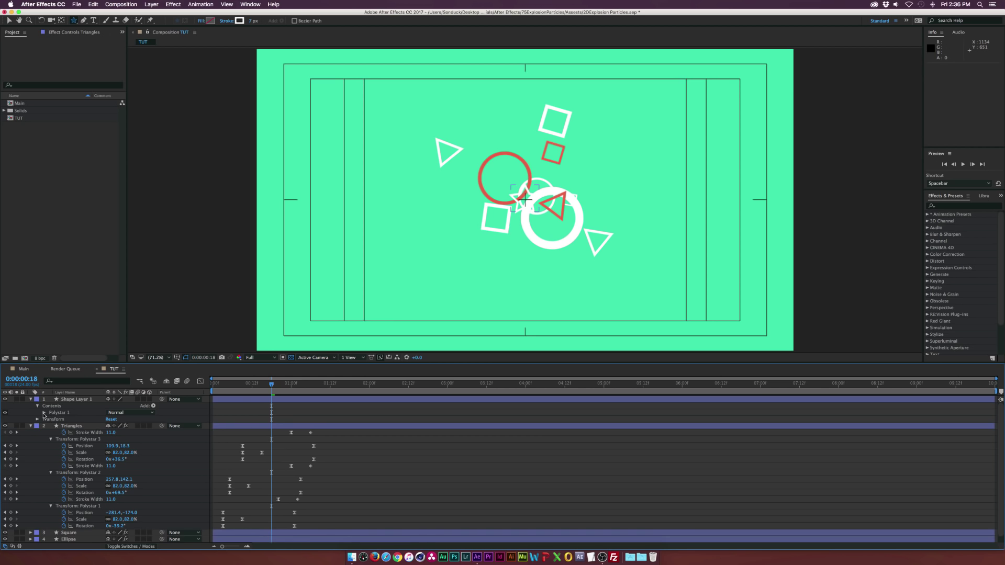
click(44, 414)
click(51, 440)
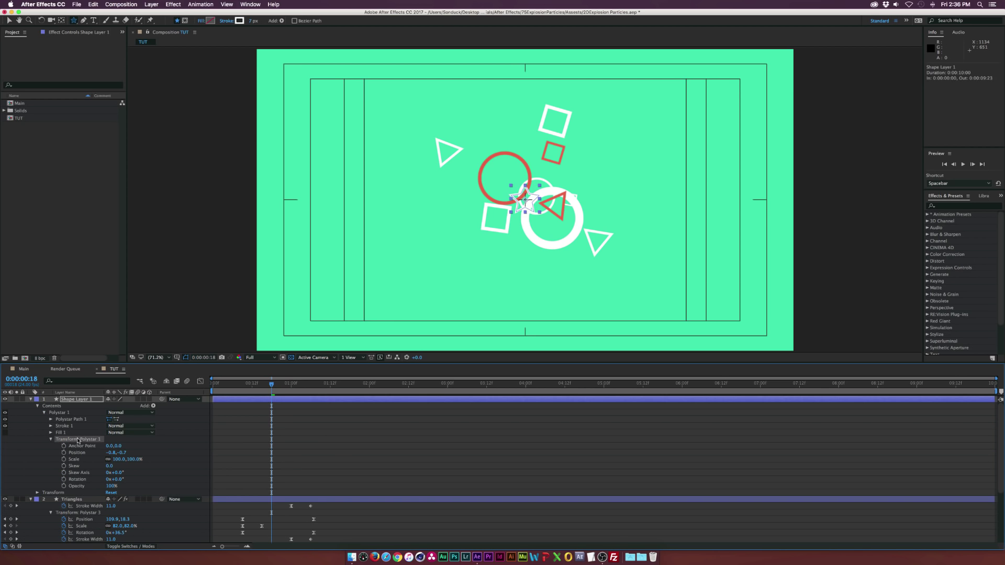
key(super+v)
Shift the star's pasted position, scale and rotation keyframes to start at 0:00:00:02
drag(245, 436, 364, 490)
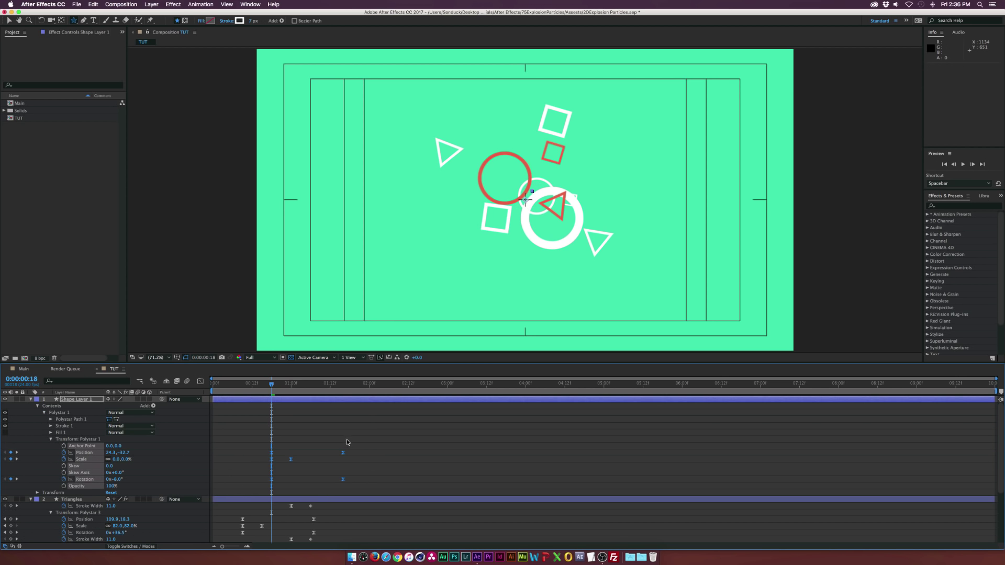
click(323, 399)
drag(246, 431, 355, 491)
drag(341, 452, 290, 455)
At 0:00:00:08, set the star's scale keyframe to 110%
click(242, 385)
drag(241, 384, 237, 382)
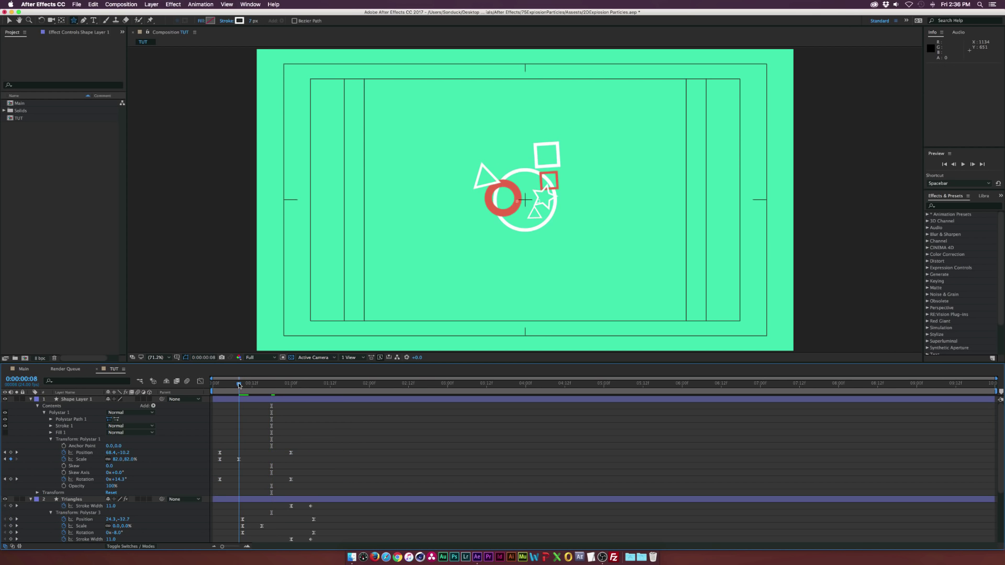
drag(117, 460, 132, 459)
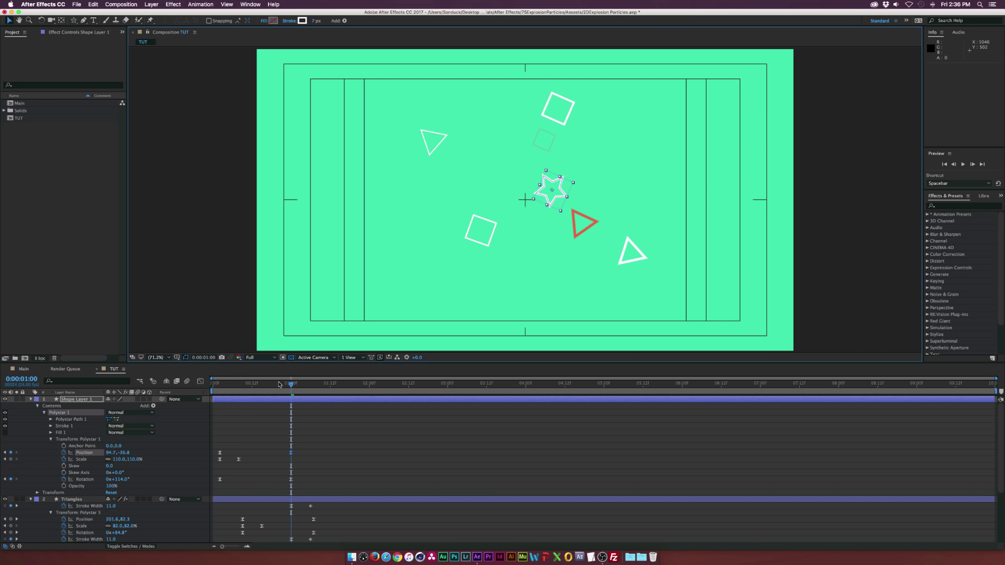
Keyframe the star's stroke width at 7 at 0:00:00:20 and go to 0:00:01:00 for its end value
mouse_move(279, 385)
mouse_down()
mouse_move(231, 384)
mouse_move(291, 385)
mouse_up()
click(74, 401)
key(Page_Up)
key(Page_Up)
key(Page_Up)
key(Page_Up)
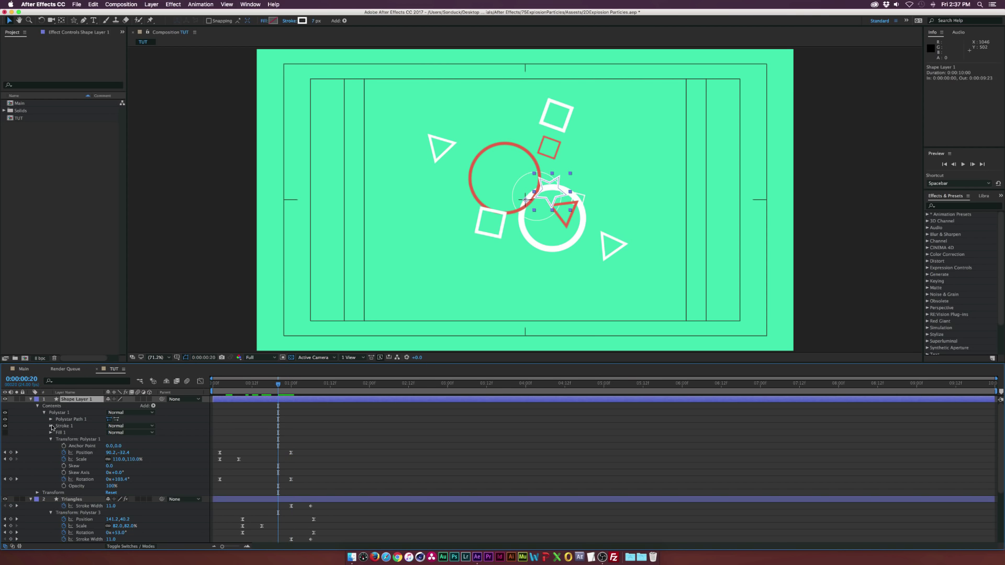
click(50, 426)
click(63, 453)
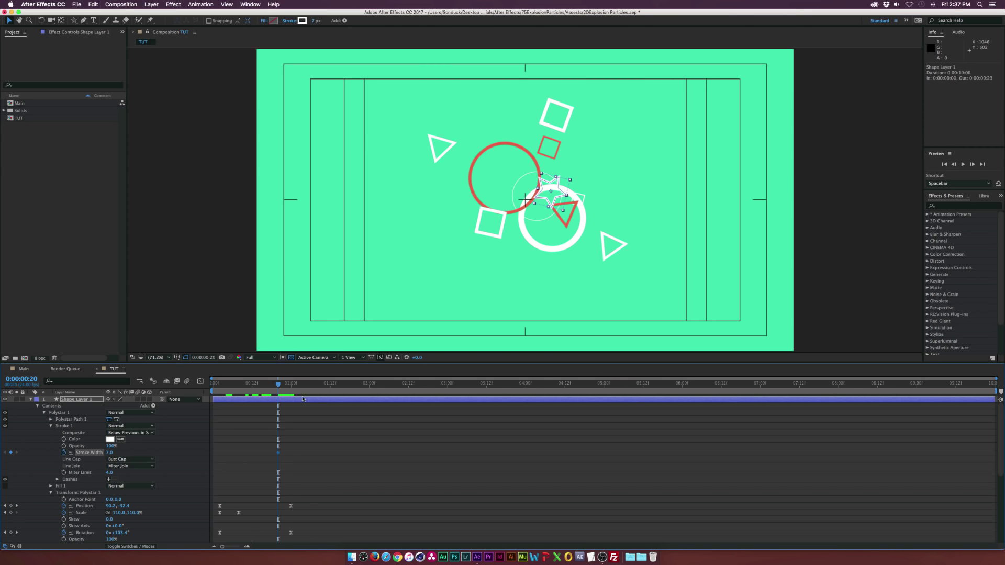
click(287, 387)
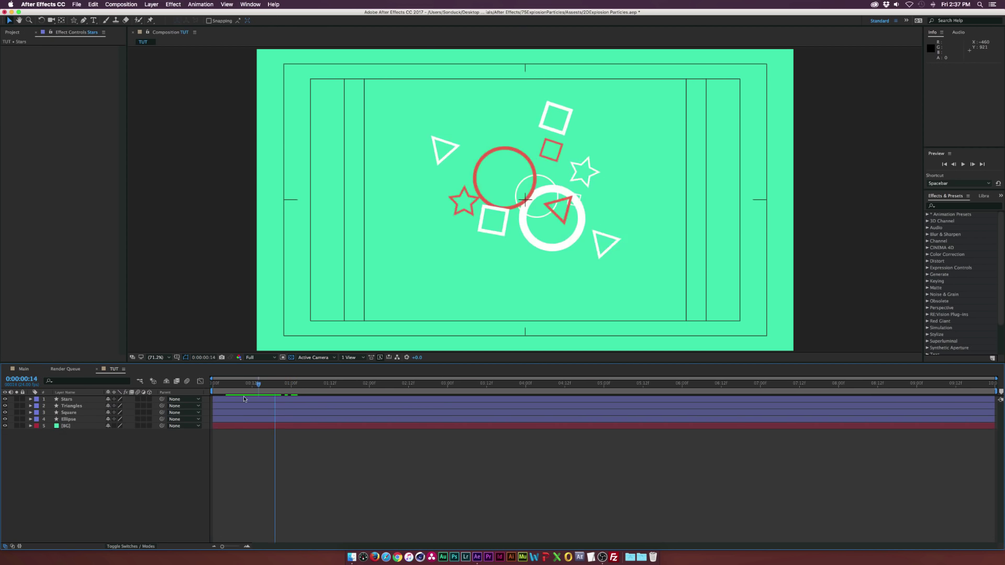
mouse_move(280, 395)
mouse_down()
mouse_move(239, 394)
mouse_move(308, 396)
mouse_move(270, 400)
mouse_up()
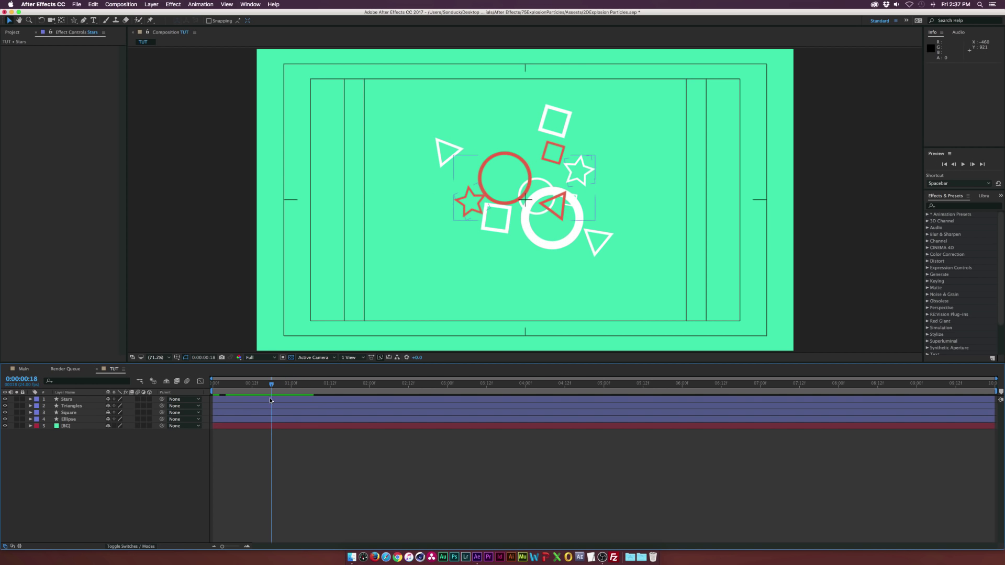
Apply the Drop Shadow effect to the Ellipse layer
click(459, 148)
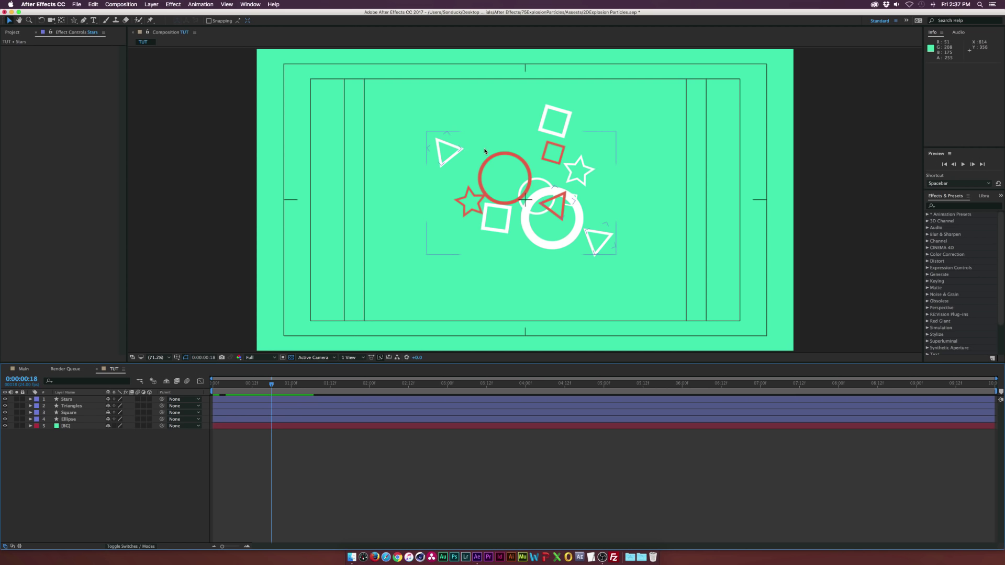
click(67, 419)
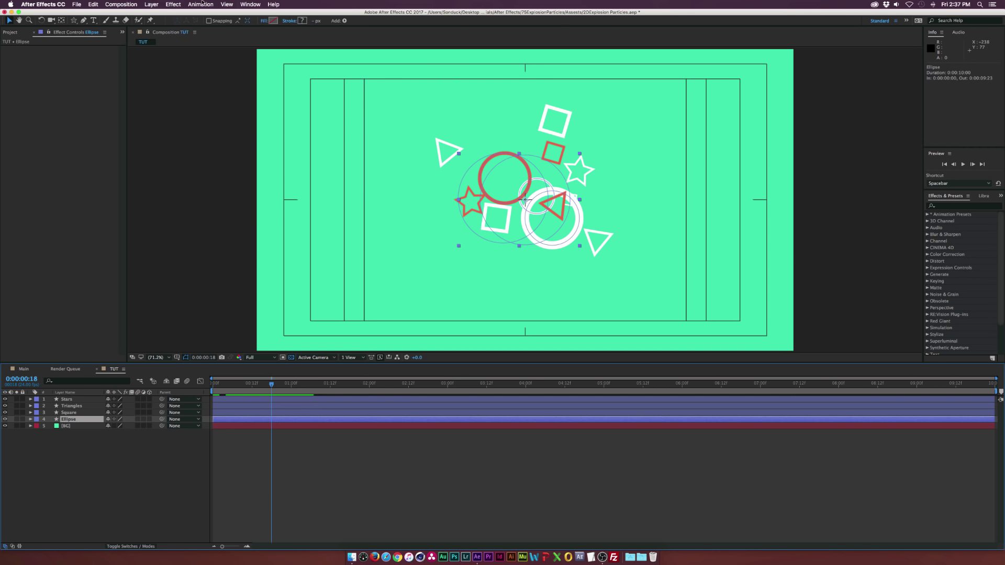
click(173, 4)
mouse_move(209, 138)
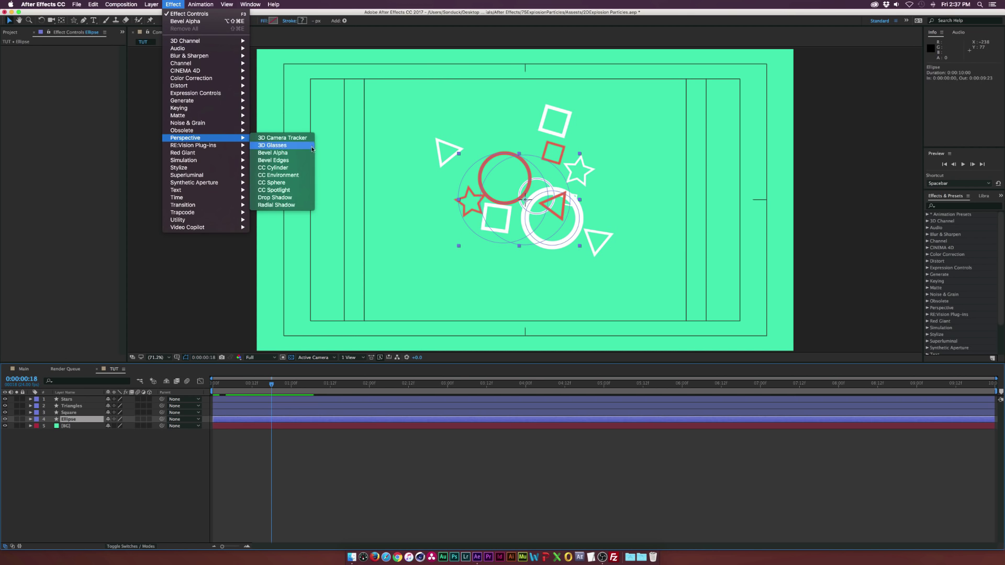
click(281, 198)
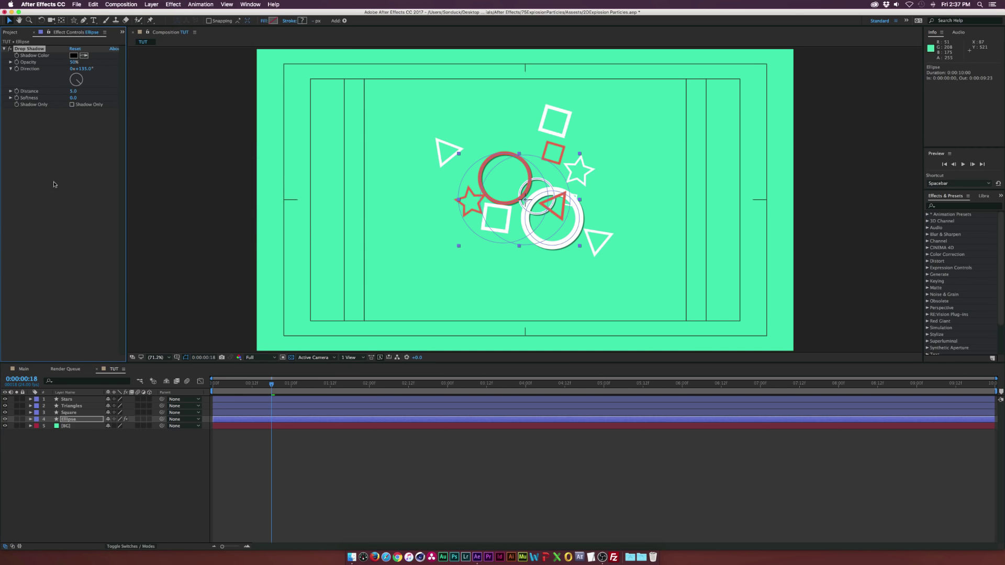
Set the Ellipse layer's Drop Shadow to 22% opacity, a distance of 51 and a softness of 5
drag(74, 91, 63, 64)
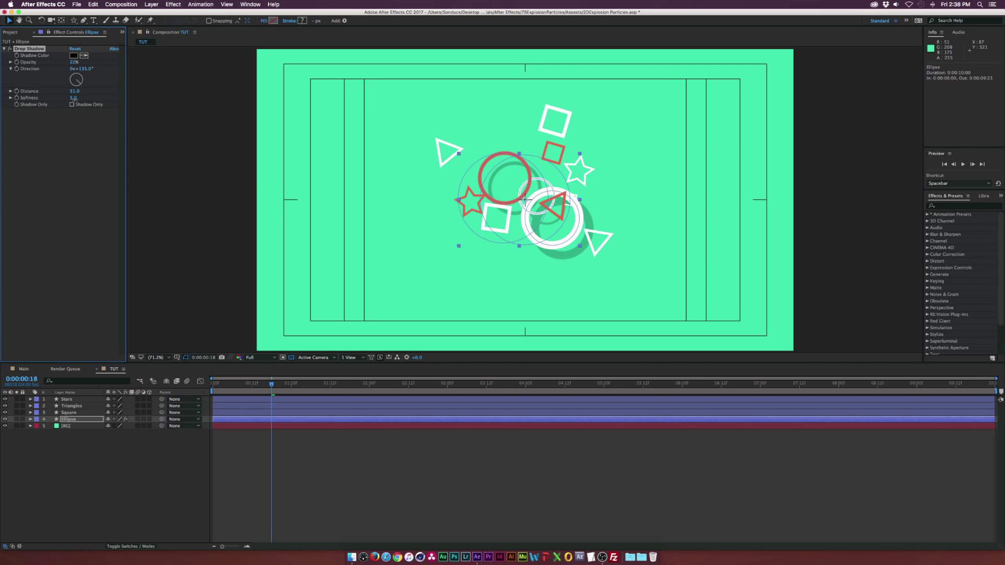
click(71, 193)
Try copying the Ellipse layer's drop shadow to the Square, Triangles and Stars layers
click(69, 412)
shift+click(72, 399)
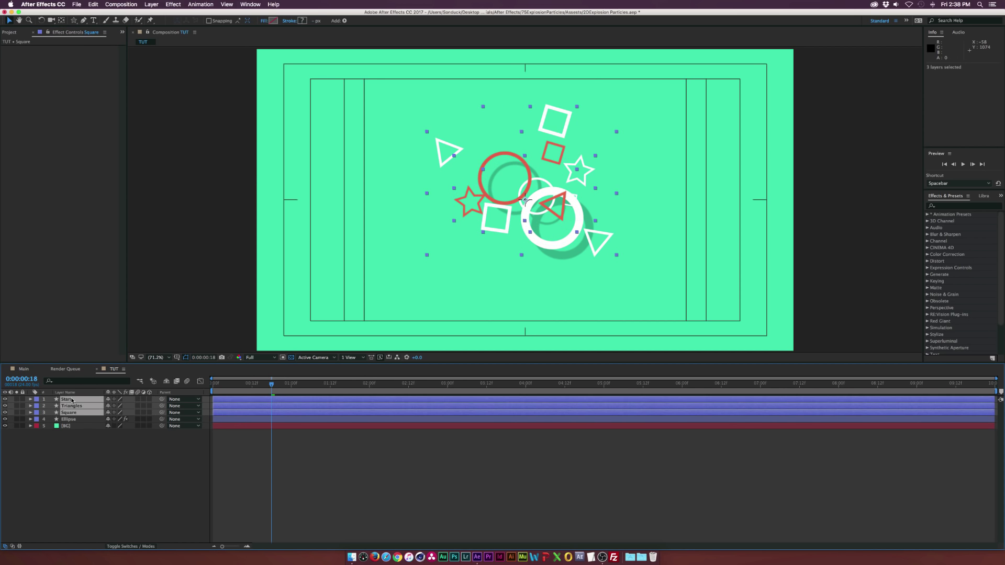
key(super+v)
click(105, 533)
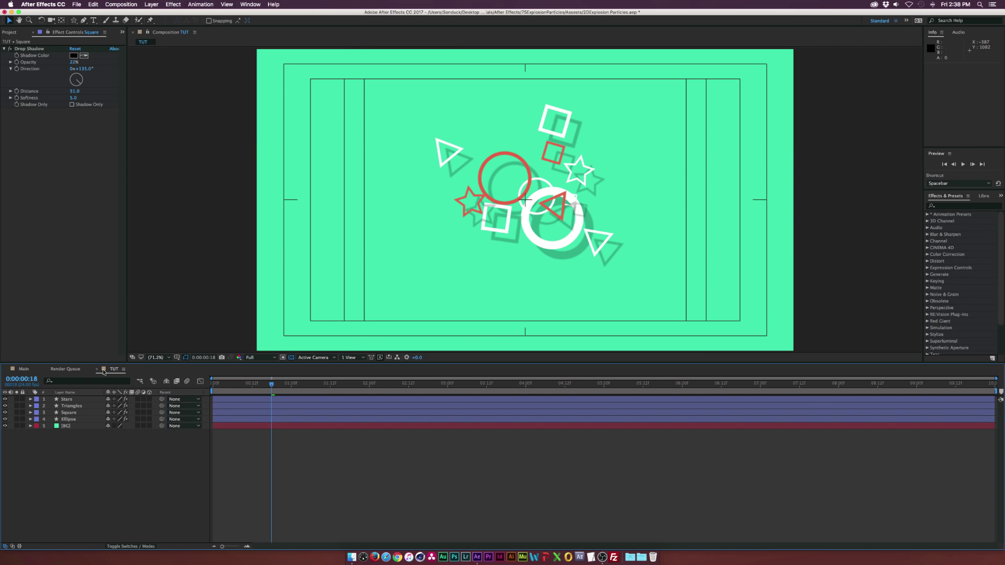
key(super+z)
Set the Ellipse drop shadow's opacity to 11% and softness to 9, and copy the effect to the Stars, Triangles and Square layers
click(68, 419)
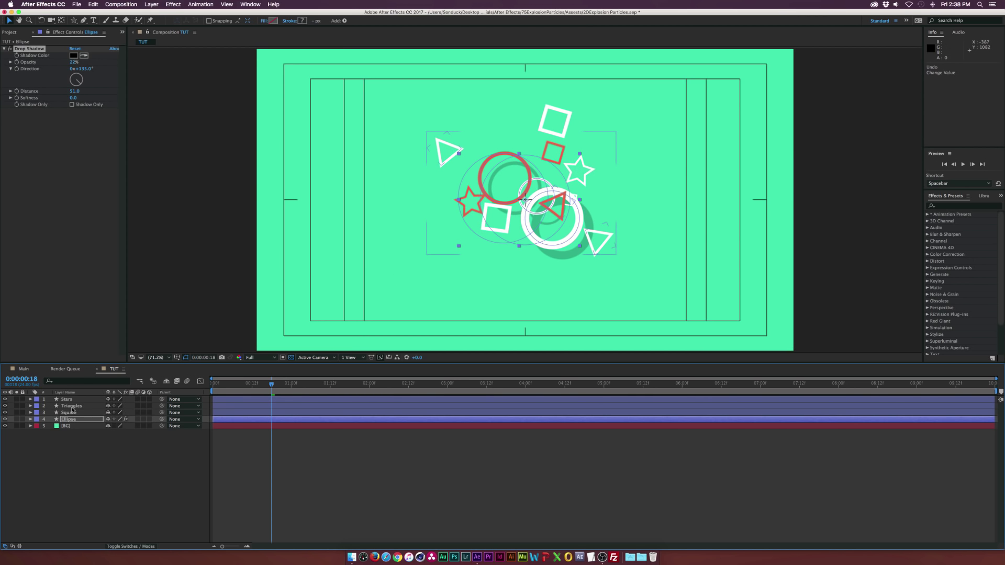
drag(75, 62, 68, 63)
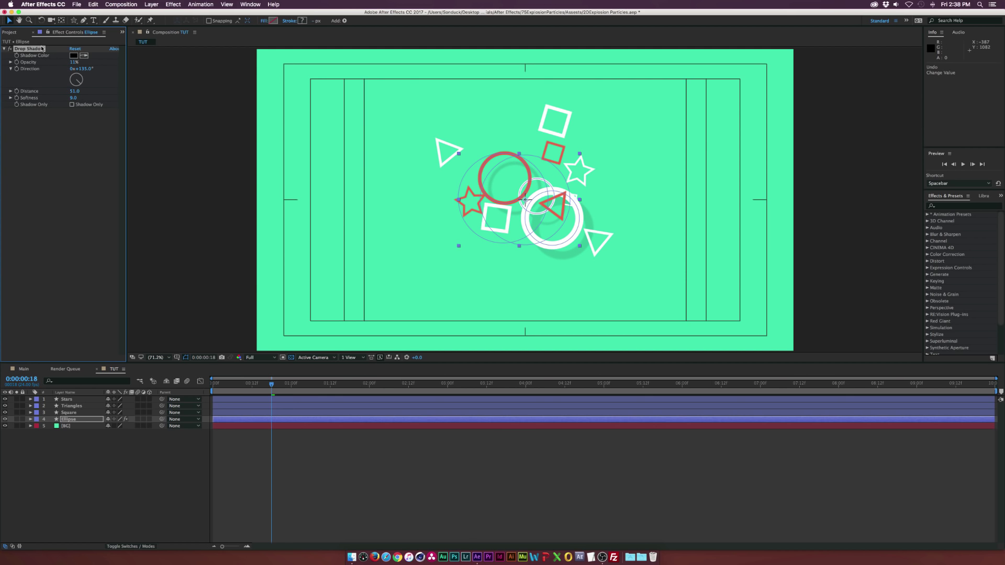
click(66, 399)
shift+click(74, 414)
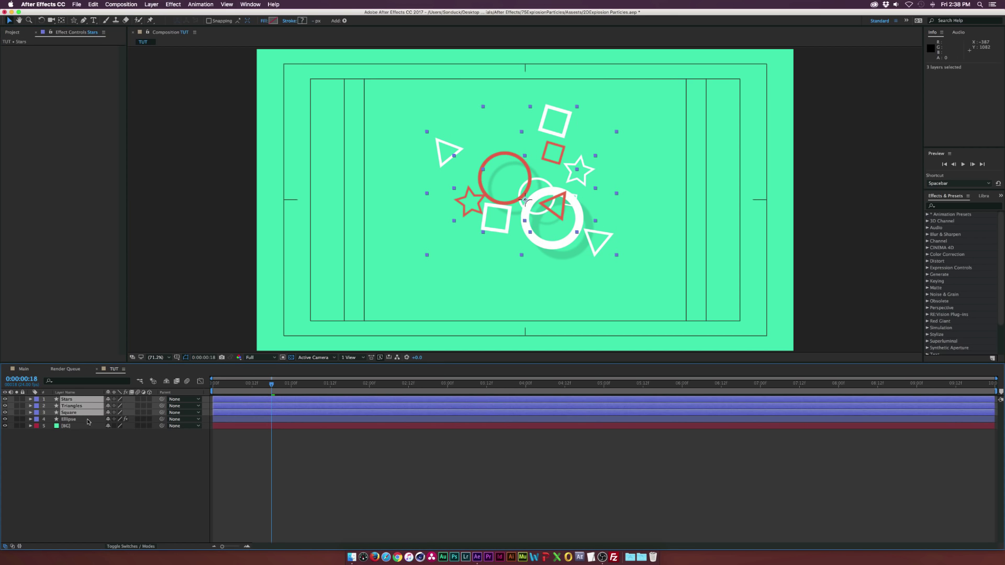
key(super+v)
Add the Bevel Alpha effect to the Ellipse layer with an edge thickness of 3
click(84, 419)
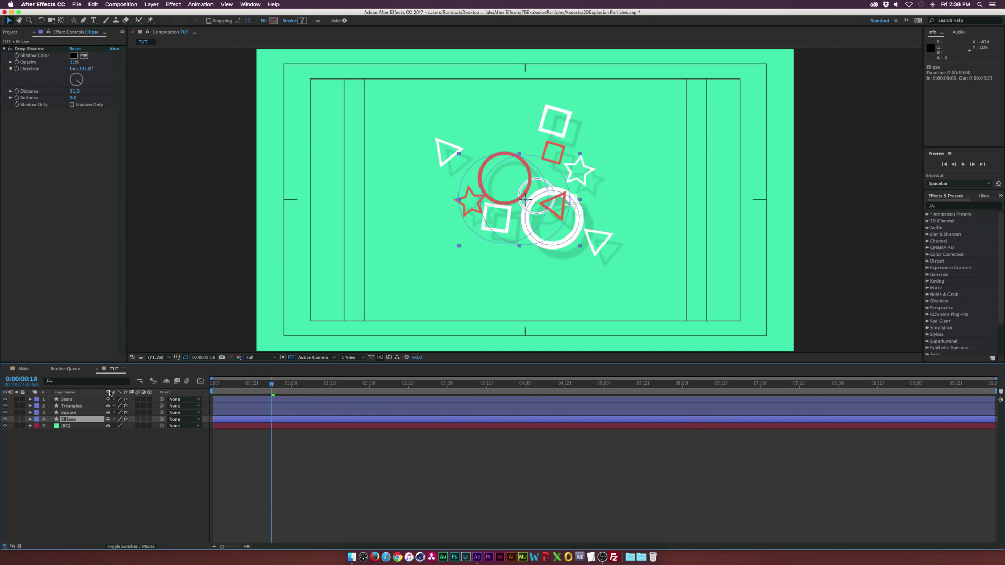
click(176, 4)
mouse_move(219, 139)
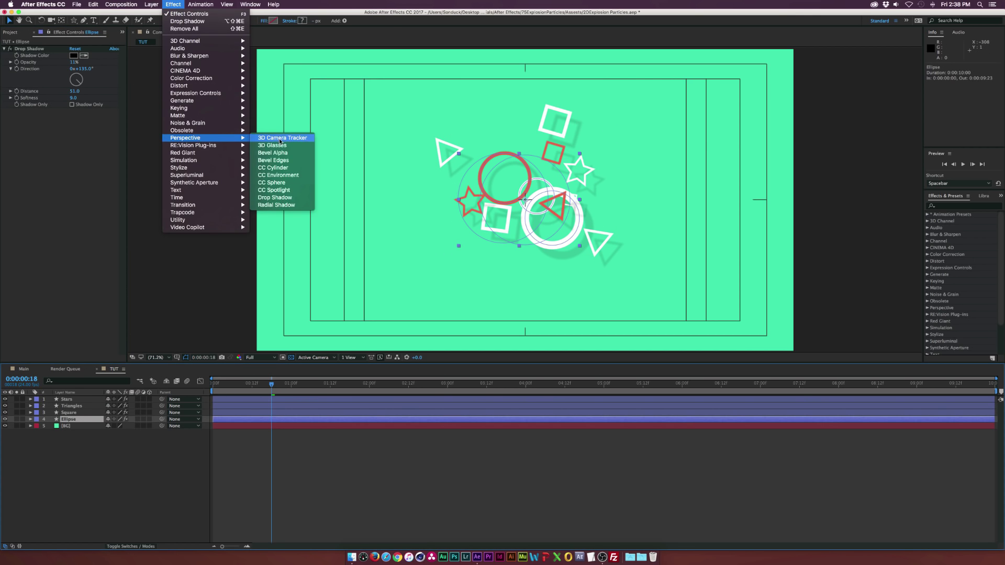
click(288, 154)
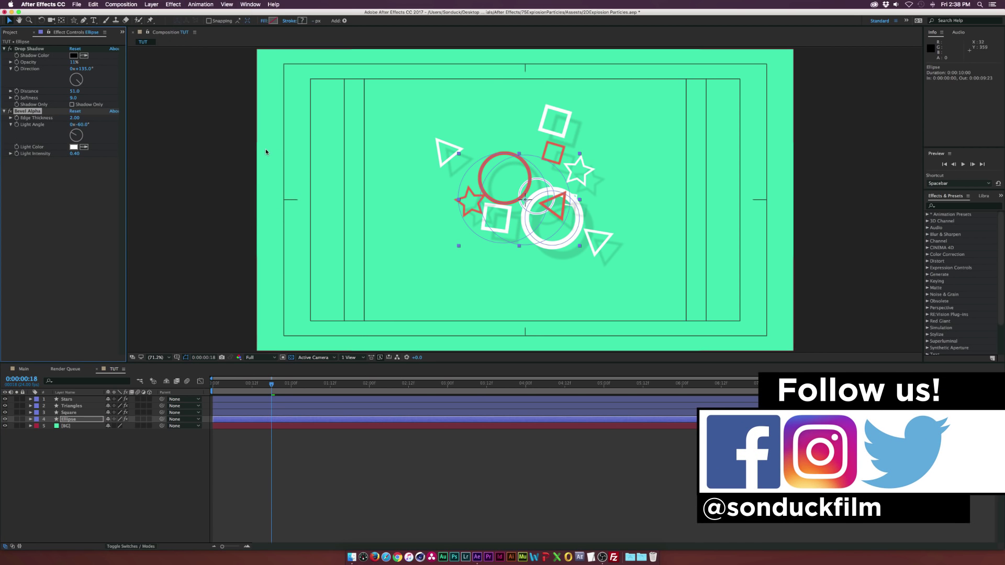
click(144, 493)
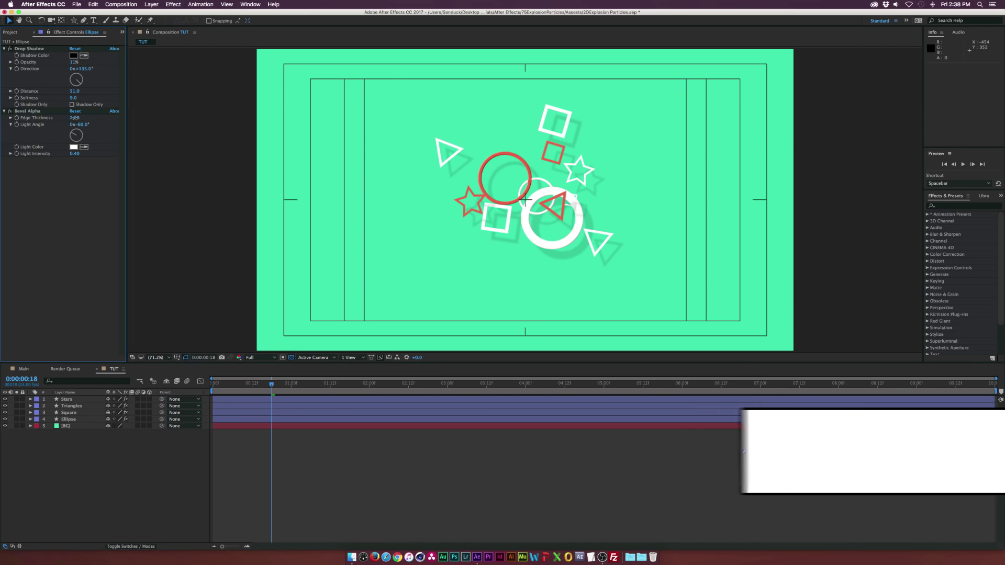
drag(74, 118, 78, 118)
click(63, 204)
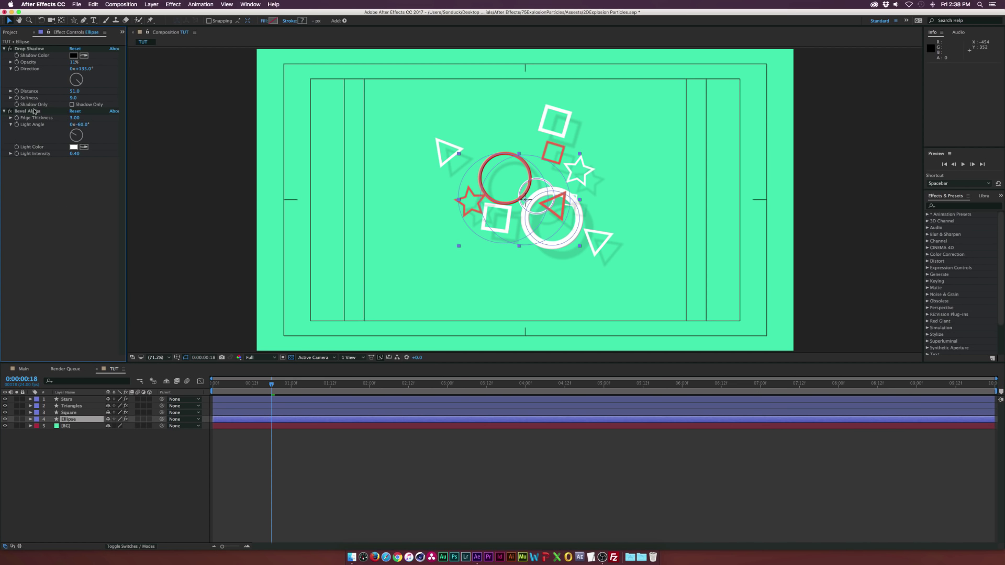
Copy the Ellipse layer's Bevel Alpha effect to the Square, Triangles and Stars layers and preview the animation at 0:00:00:13
click(34, 111)
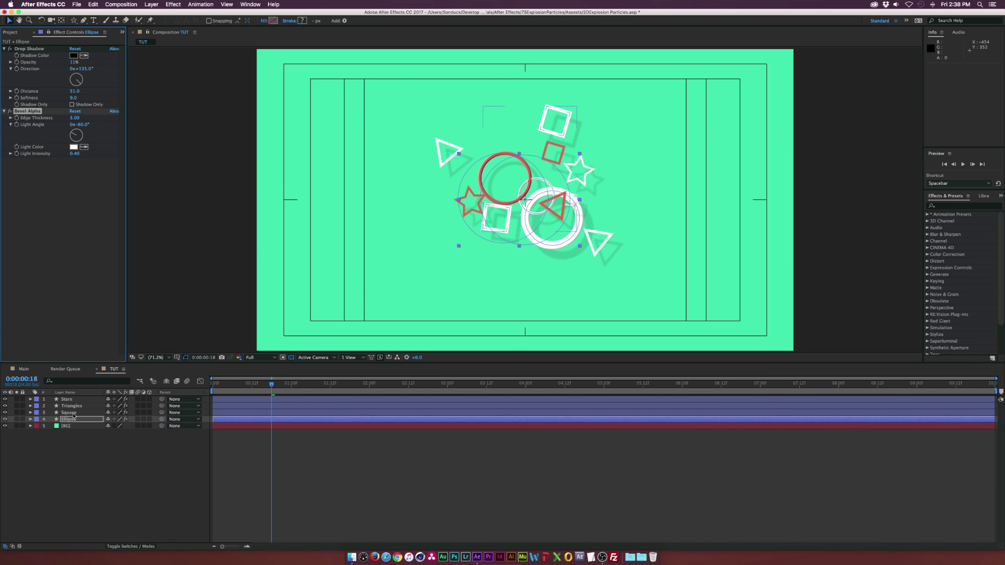
click(73, 412)
shift+click(74, 399)
key(space)
key(apostrophe)
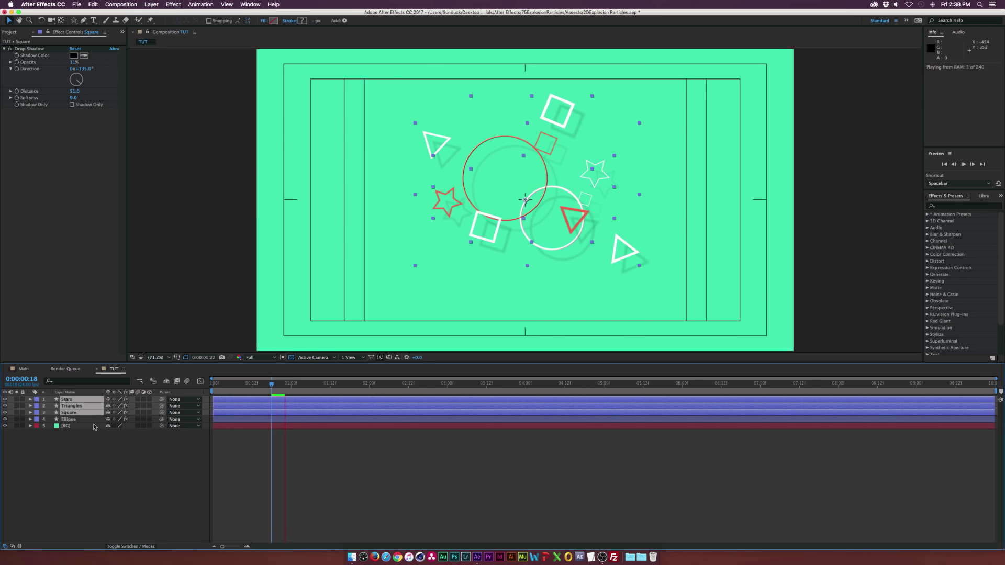
key(space)
click(255, 384)
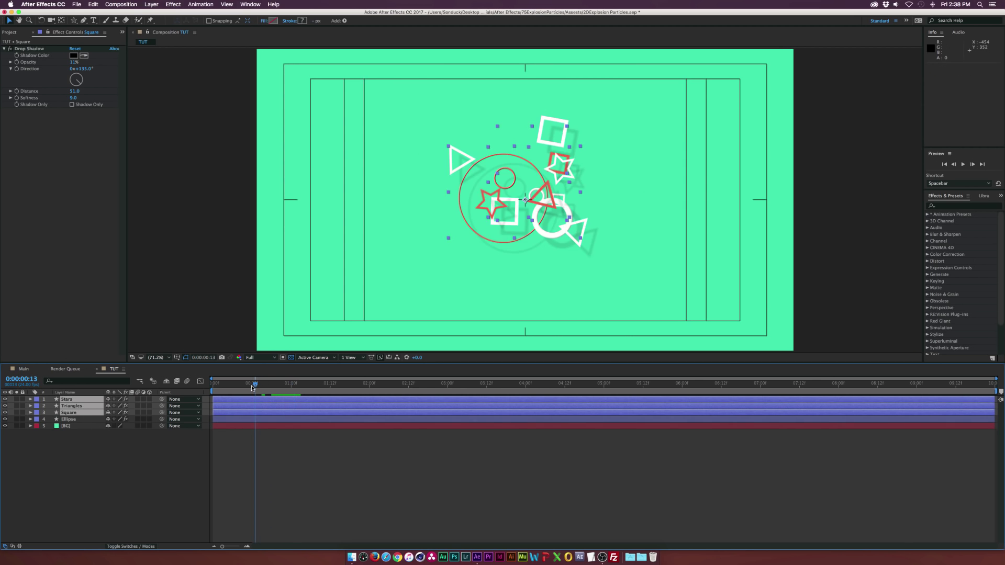
Set the Bevel Alpha edge thickness to 1.2 on the Triangles layer and 0.9 on the Stars layer, and scrub through the explosion
click(70, 405)
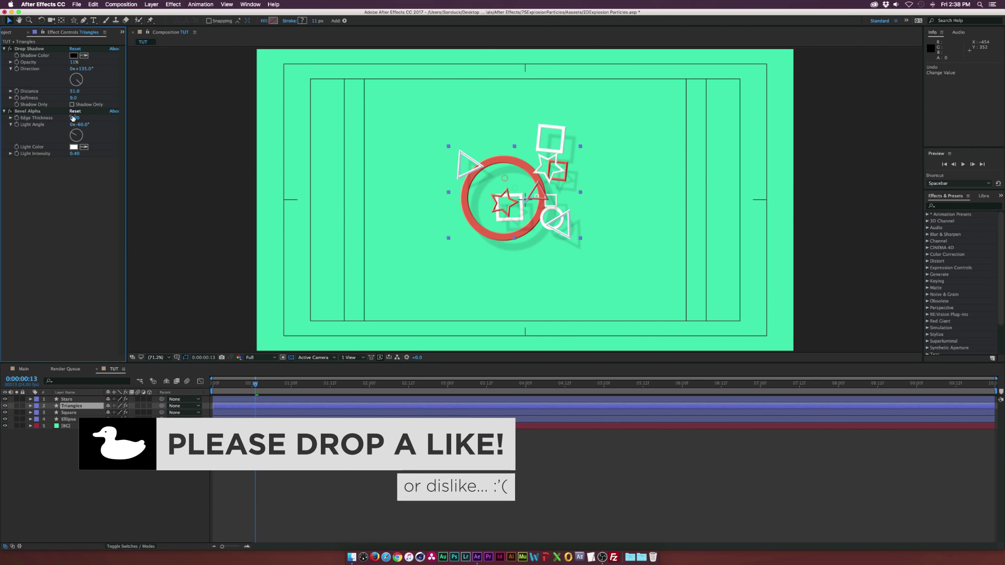
drag(74, 117, 67, 119)
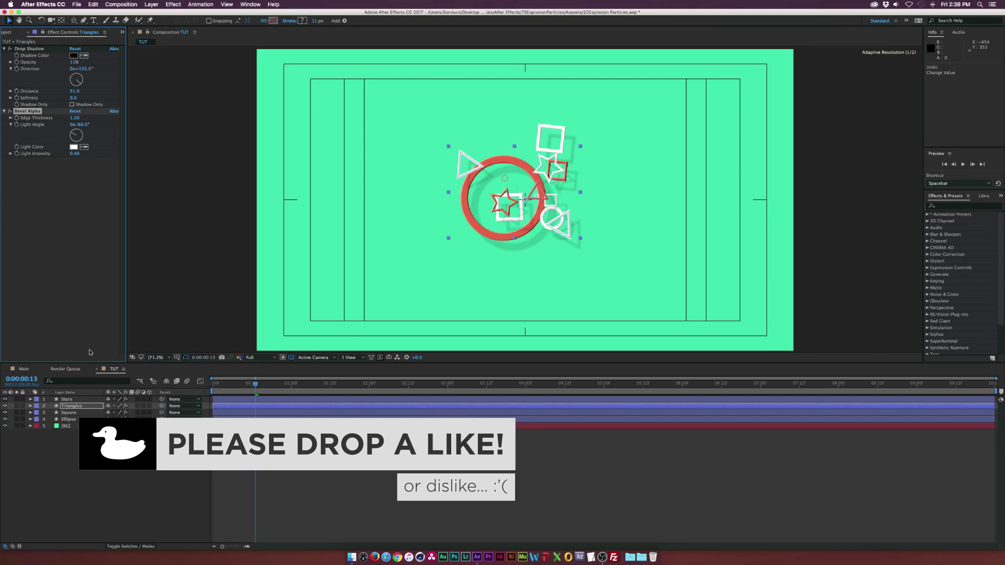
click(144, 485)
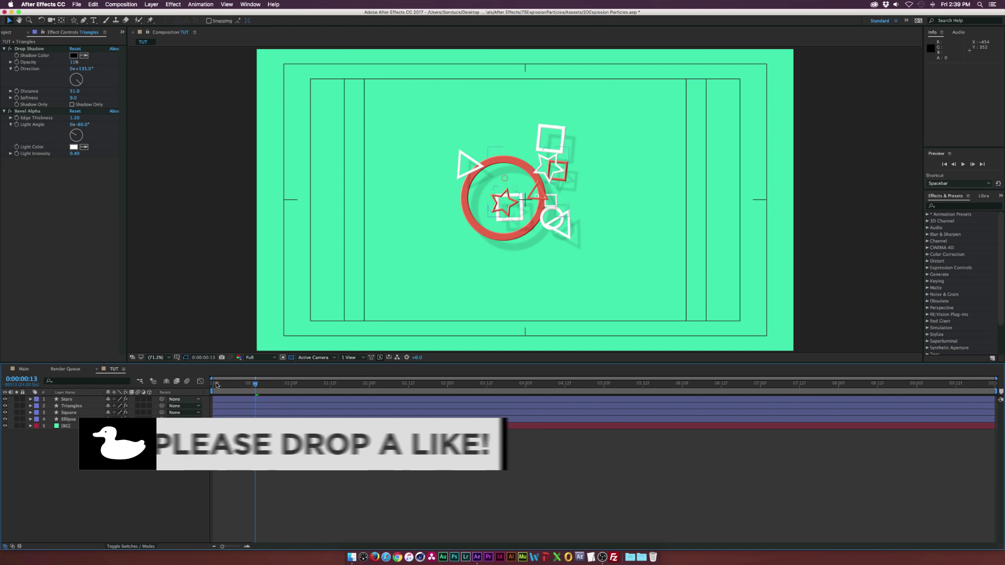
click(66, 399)
drag(74, 117, 61, 116)
drag(216, 384, 264, 388)
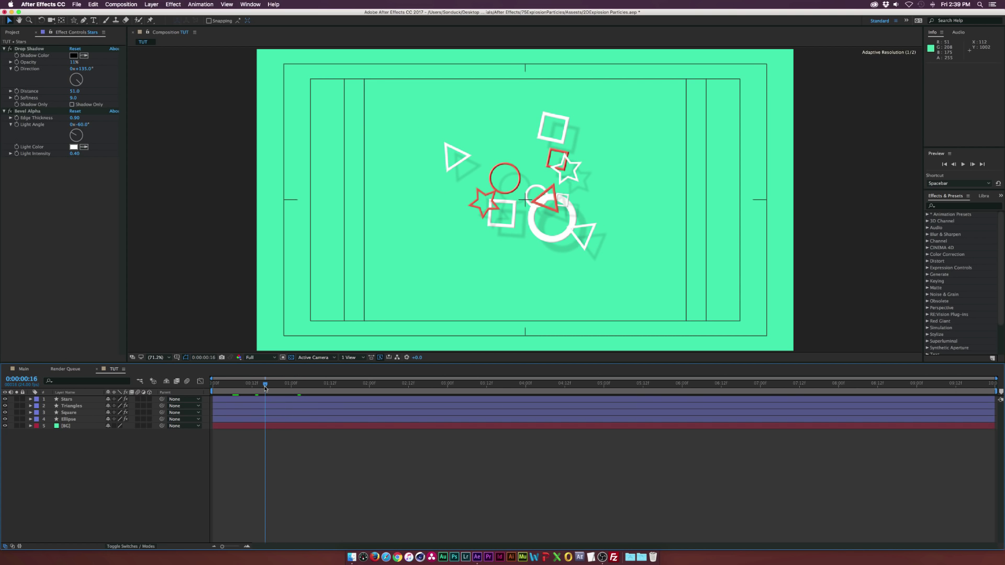